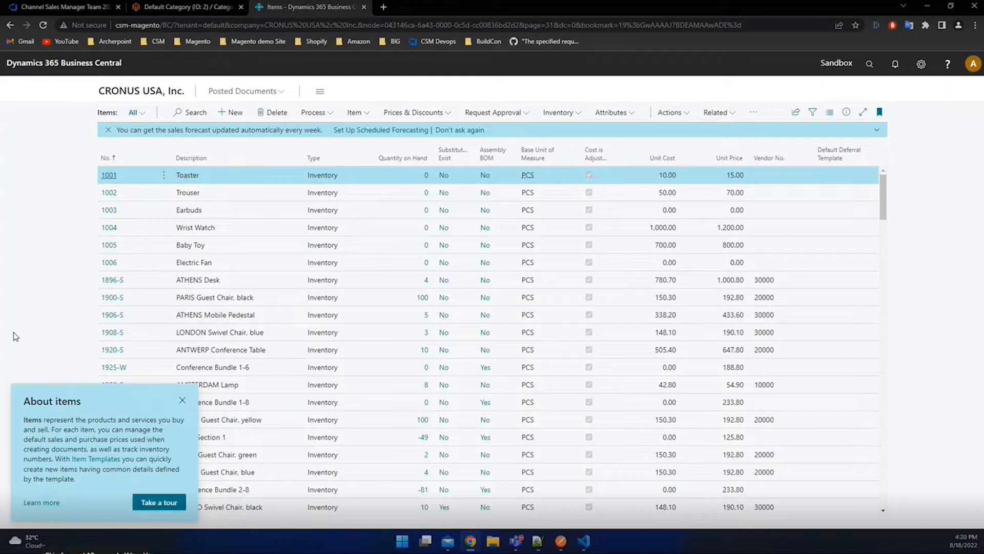
- Create a new inventory item described as Mouse and assign it the ELECTRIC_EQUIPMENT item category
{"action": "left_click", "coordinate": [233, 112]}
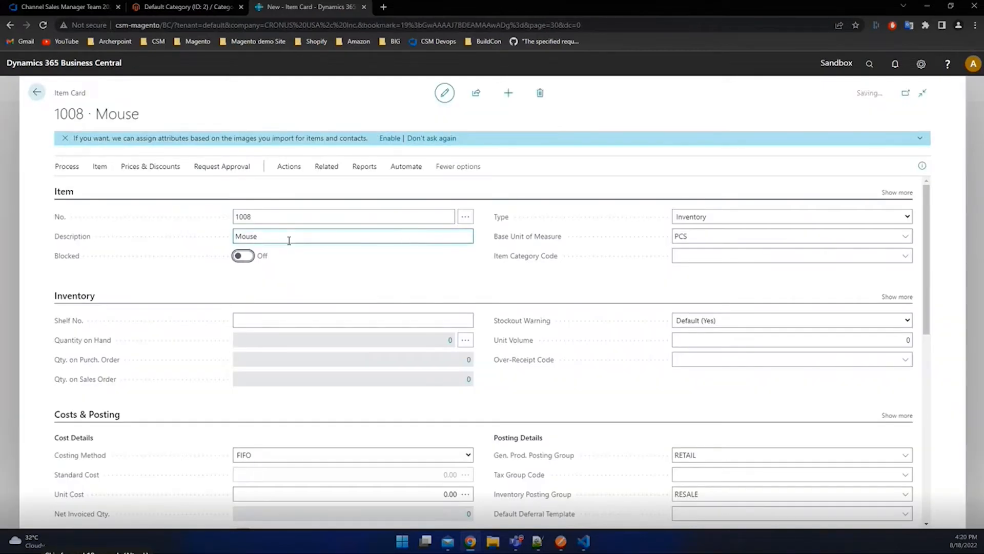
{"action": "key", "text": "Tab"}
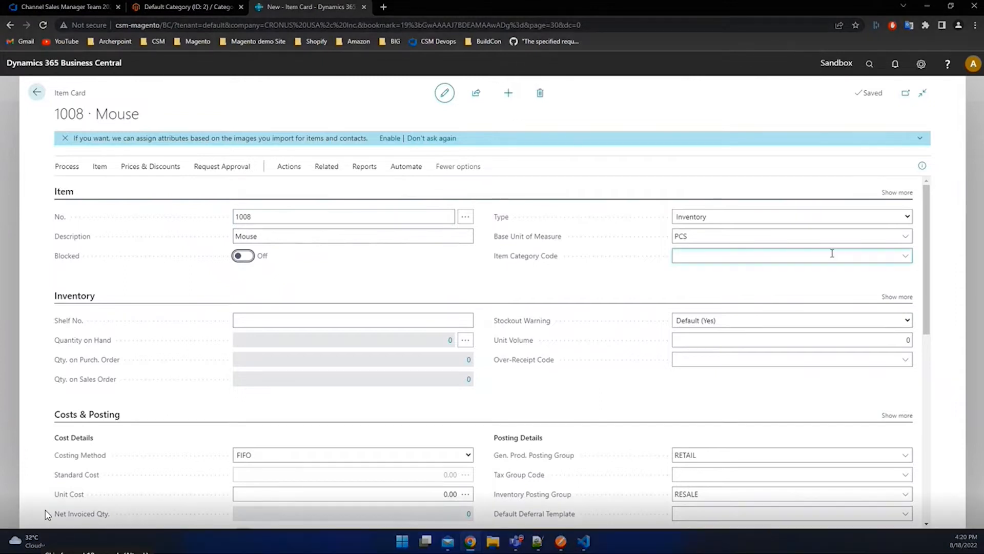
{"action": "left_click", "coordinate": [906, 256]}
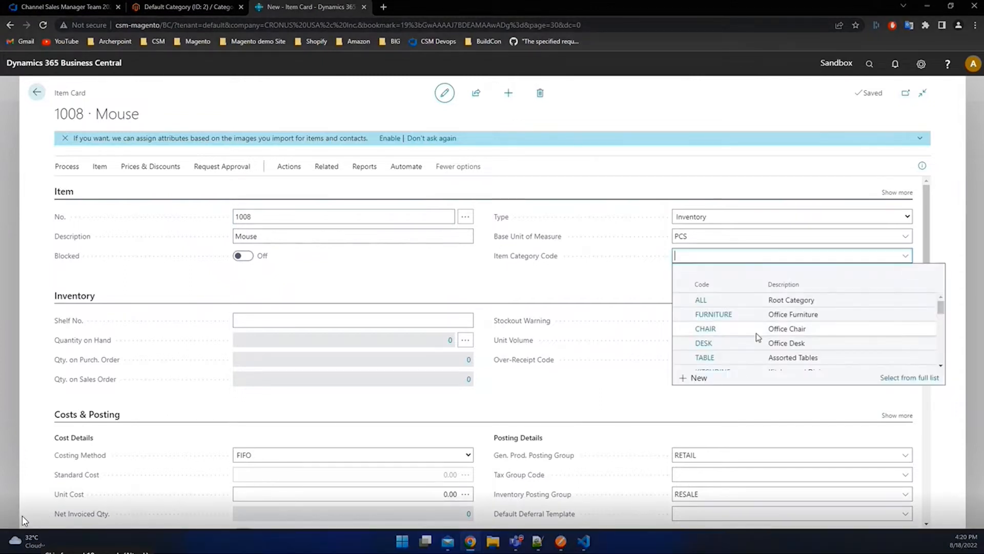
{"action": "scroll", "coordinate": [769, 328], "scroll_direction": "down", "scroll_amount": 5}
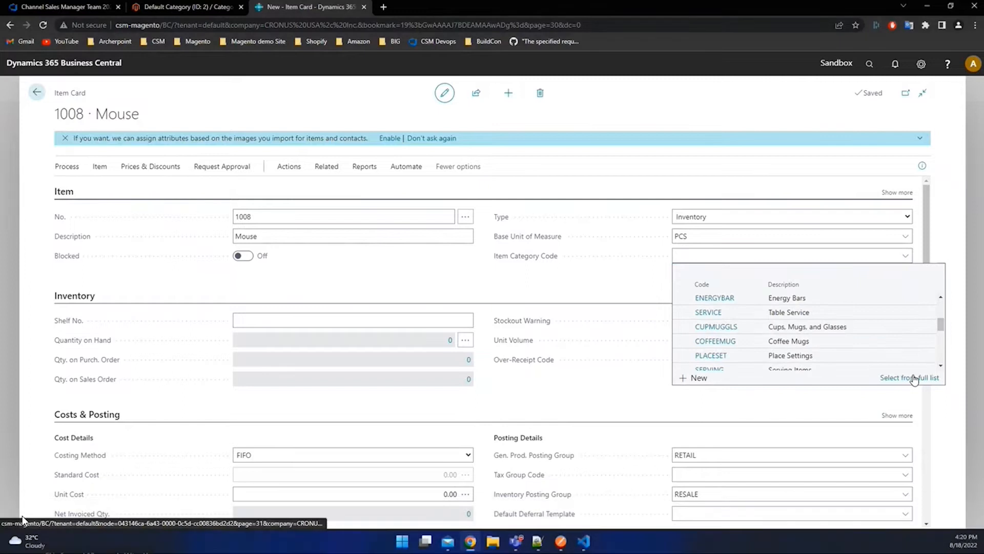
{"action": "left_click", "coordinate": [915, 379]}
{"action": "scroll", "coordinate": [406, 322], "scroll_direction": "down", "scroll_amount": 4}
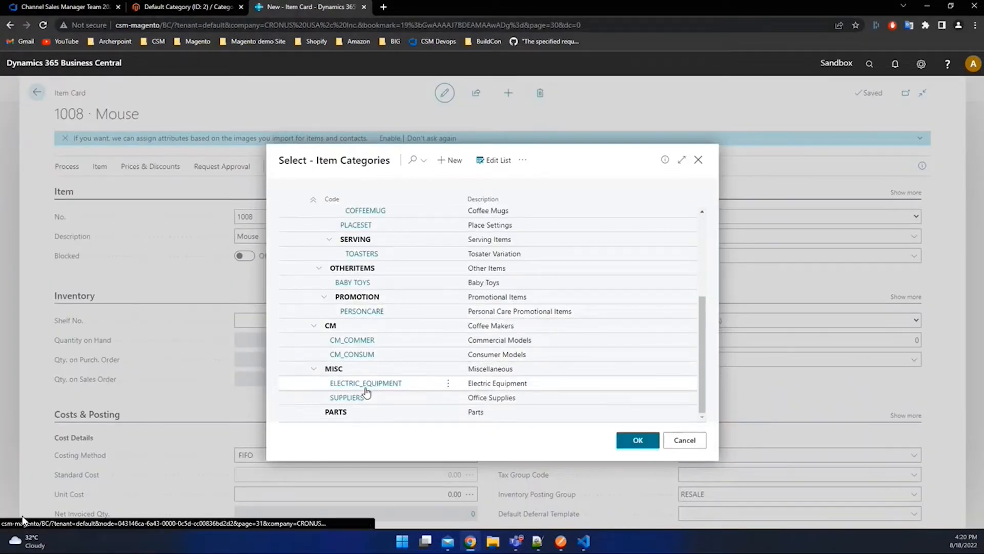
{"action": "left_click", "coordinate": [366, 388]}
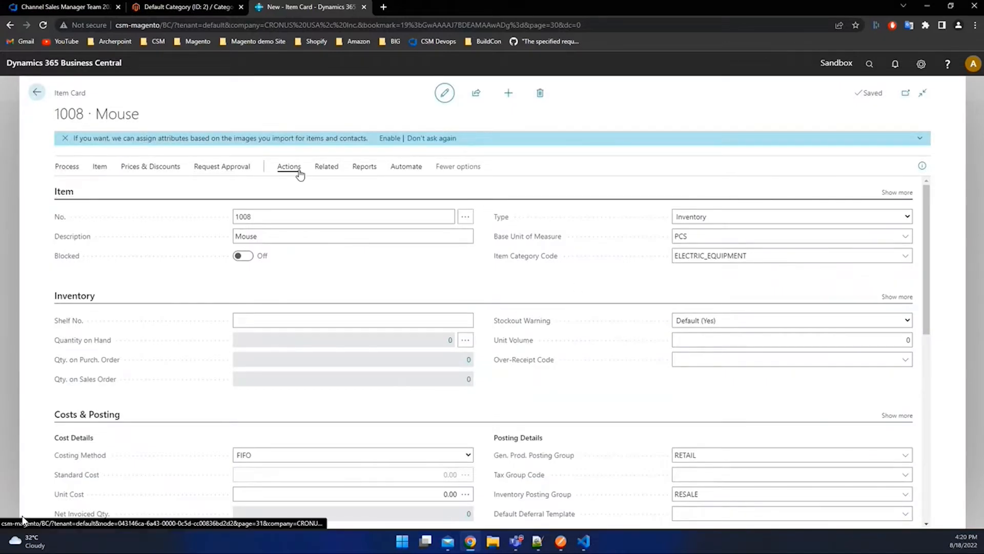
- Review the attribute values of the Mouse item and close them without changes
{"action": "left_click", "coordinate": [299, 170]}
{"action": "left_click", "coordinate": [100, 167]}
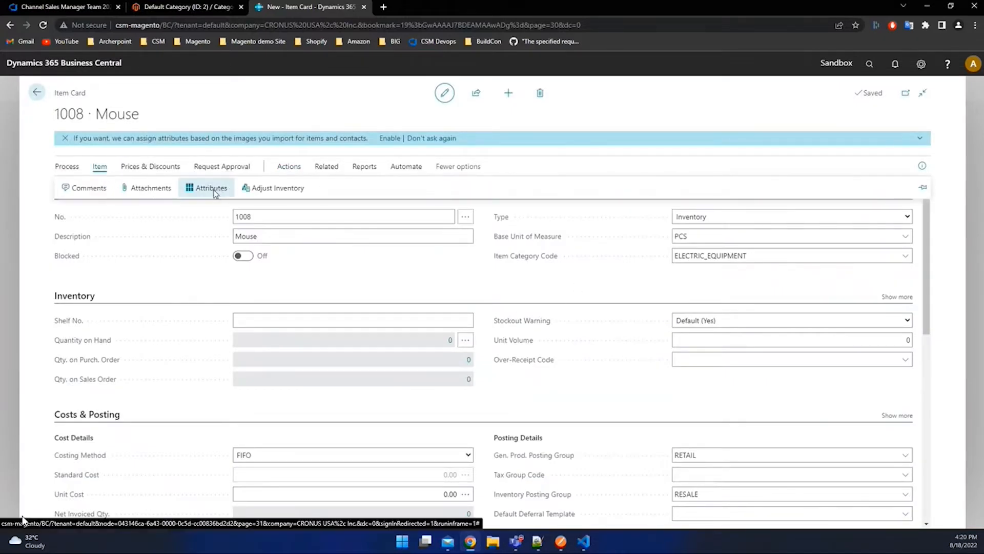
{"action": "left_click", "coordinate": [216, 193]}
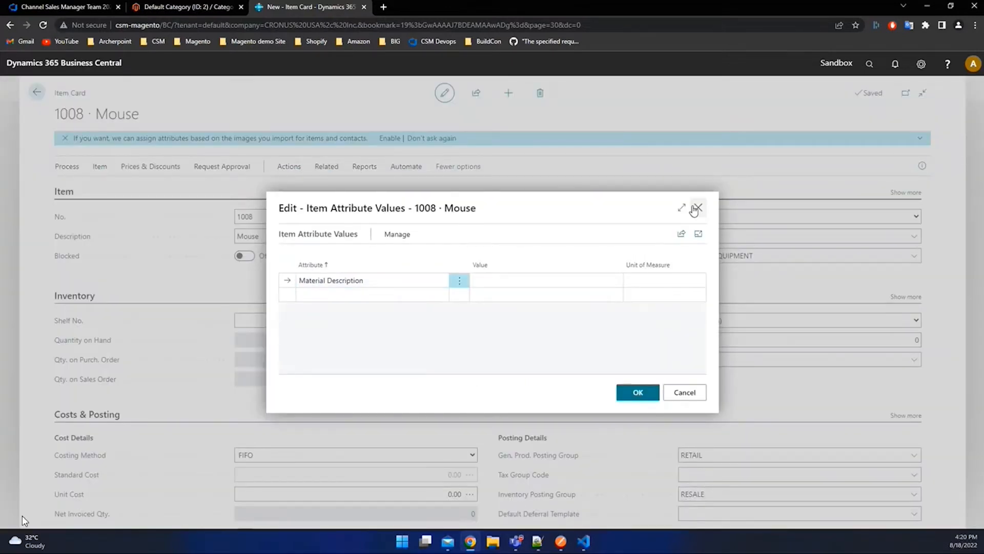
{"action": "left_click", "coordinate": [695, 208]}
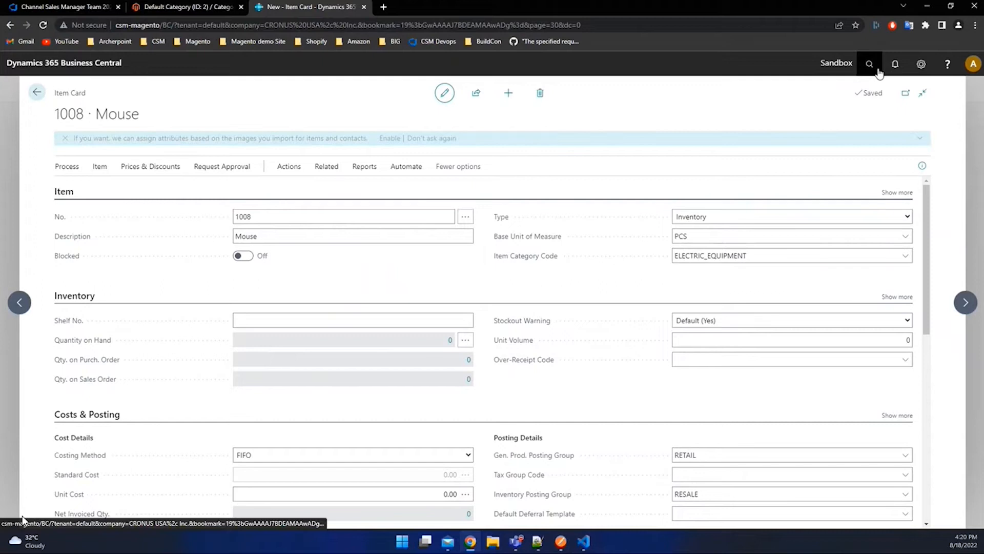
{"action": "left_click", "coordinate": [878, 72]}
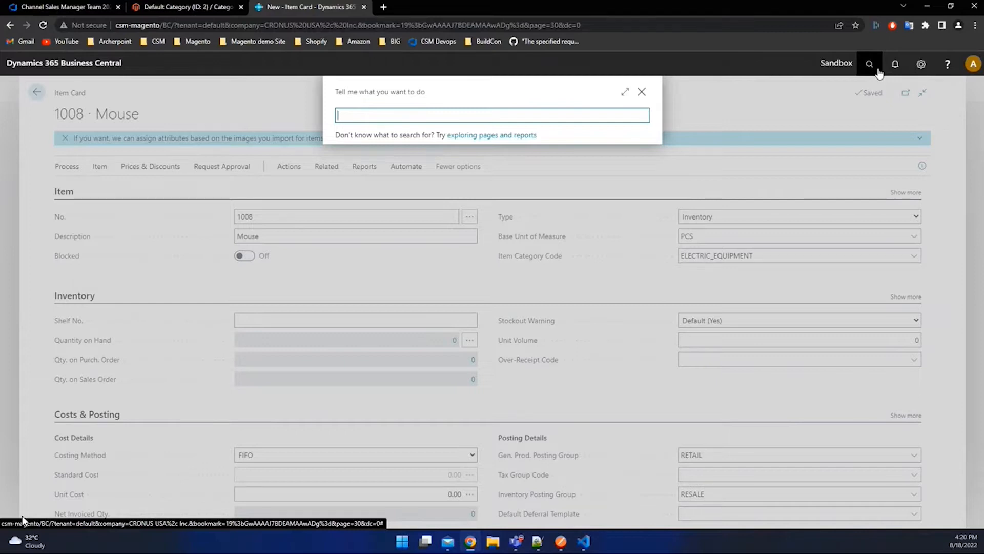
{"action": "type", "text": "csm"}
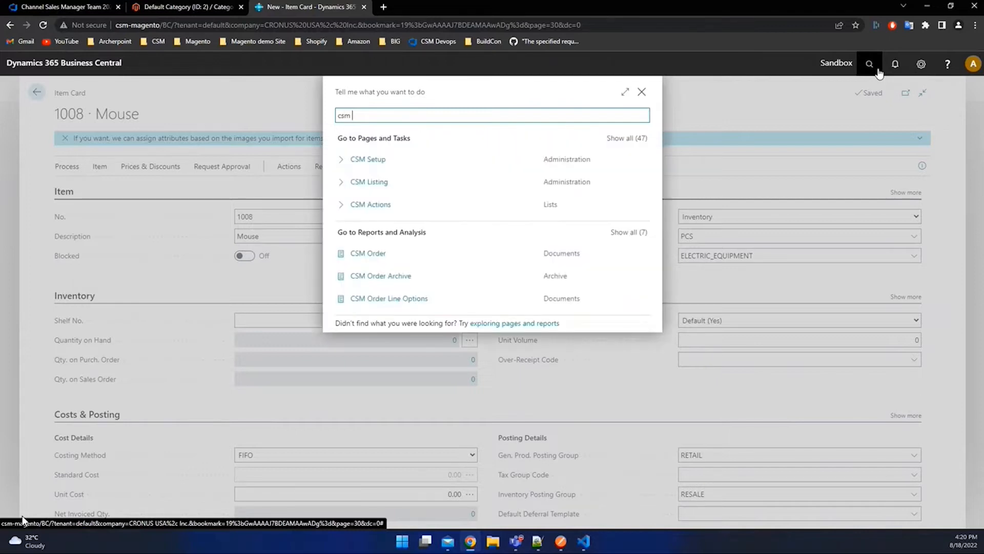
{"action": "key", "text": "Escape"}
{"action": "key", "text": "Escape"}
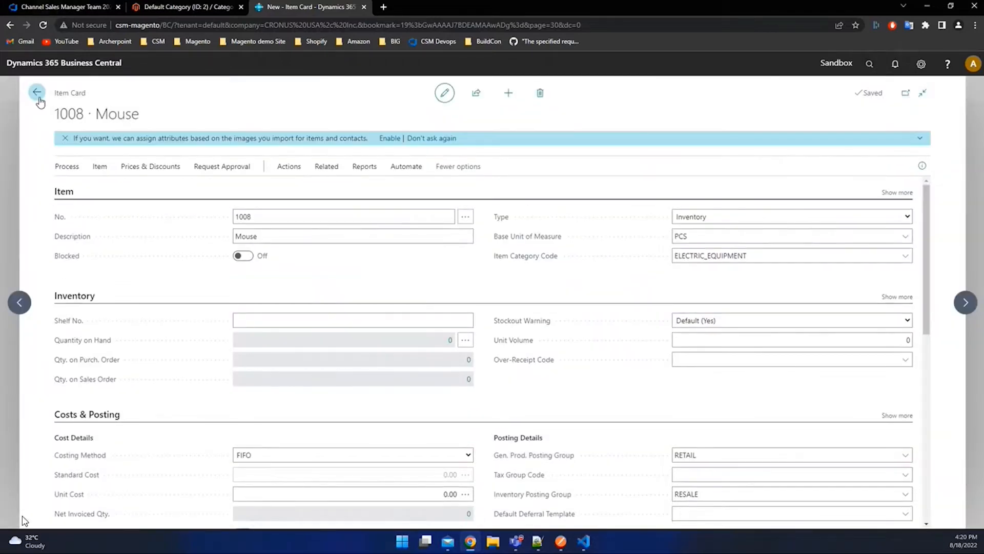
- Leave the item card and open the channel categories of the MAGE2B2C sales channel
{"action": "left_click", "coordinate": [37, 93]}
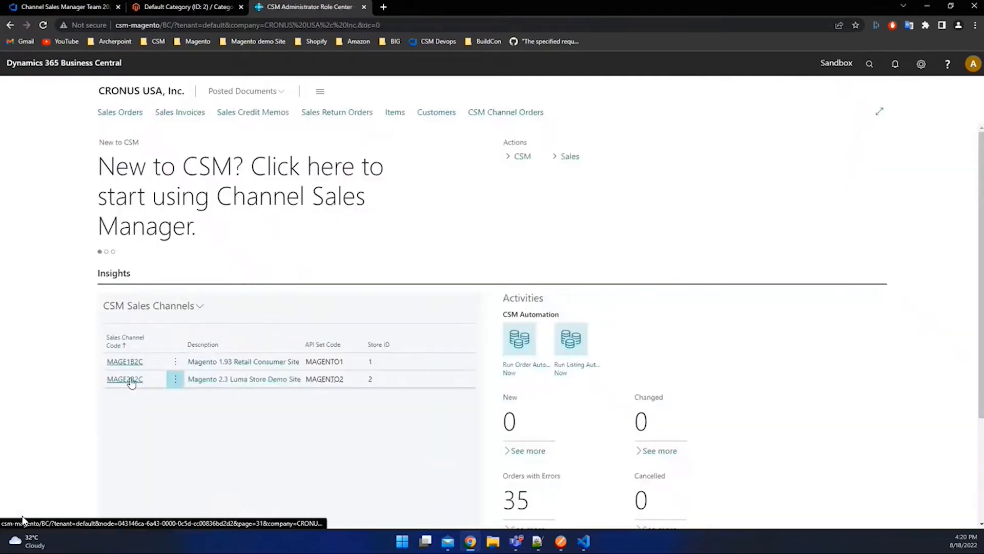
{"action": "left_click", "coordinate": [130, 379]}
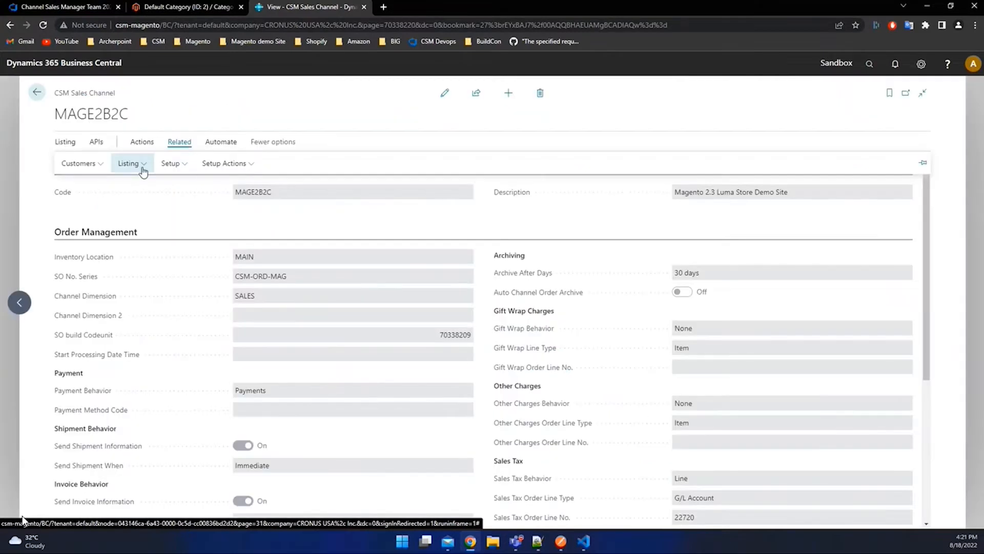
{"action": "left_click", "coordinate": [134, 163]}
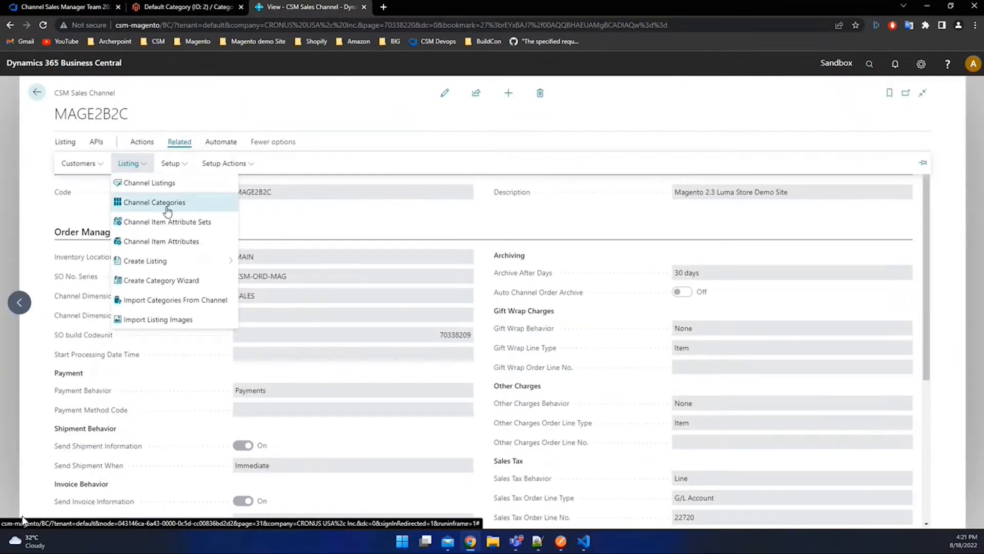
{"action": "left_click", "coordinate": [164, 205]}
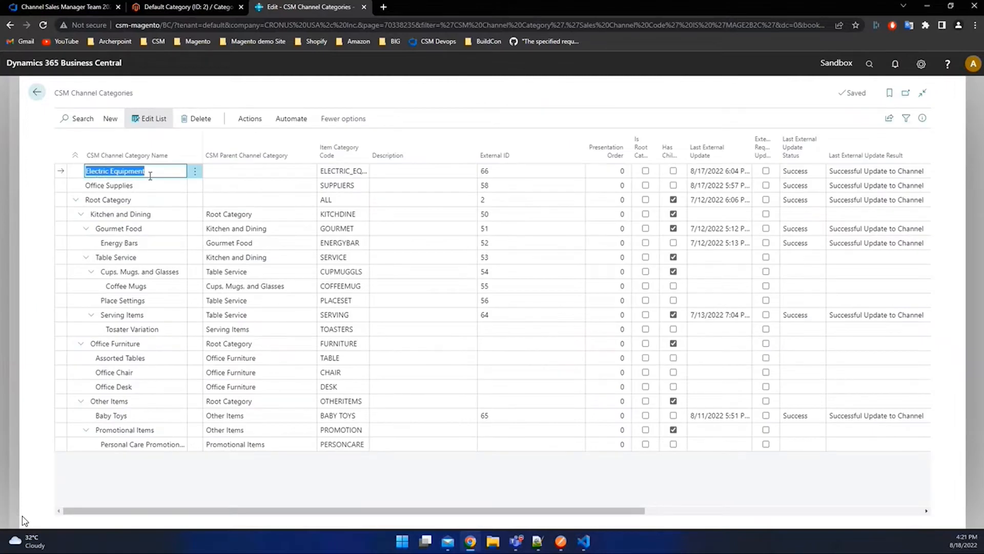
{"action": "left_click", "coordinate": [250, 121]}
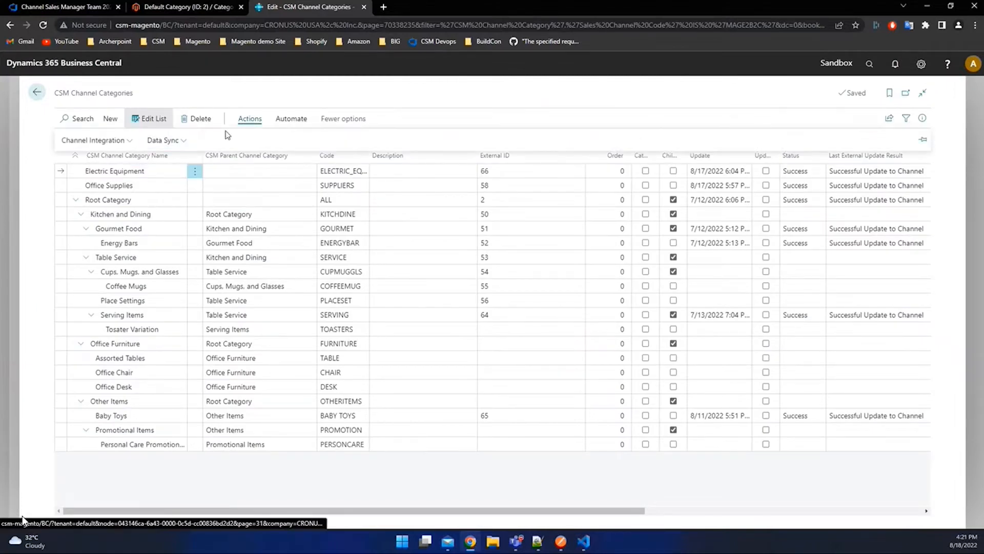
{"action": "left_click", "coordinate": [110, 144]}
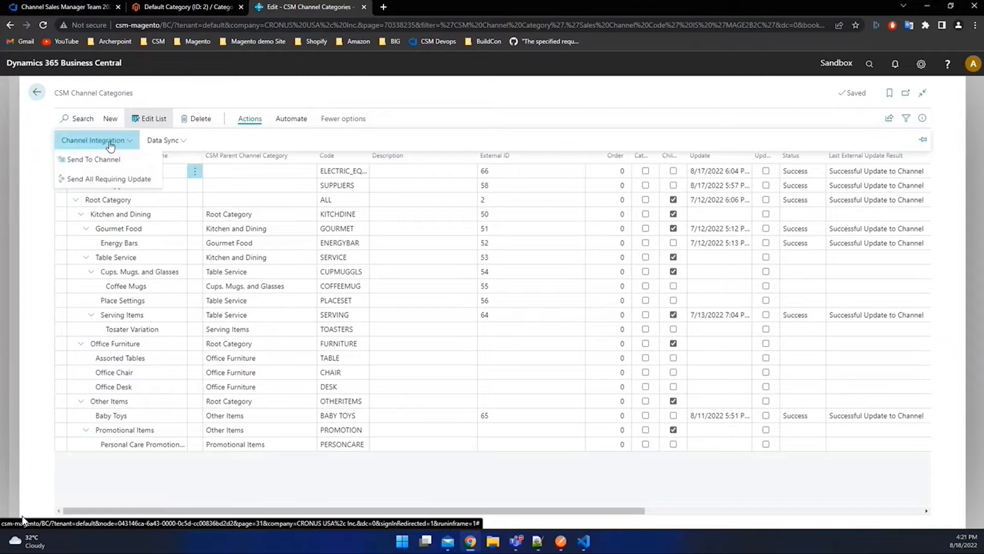
{"action": "left_click", "coordinate": [163, 139]}
{"action": "left_click", "coordinate": [246, 174]}
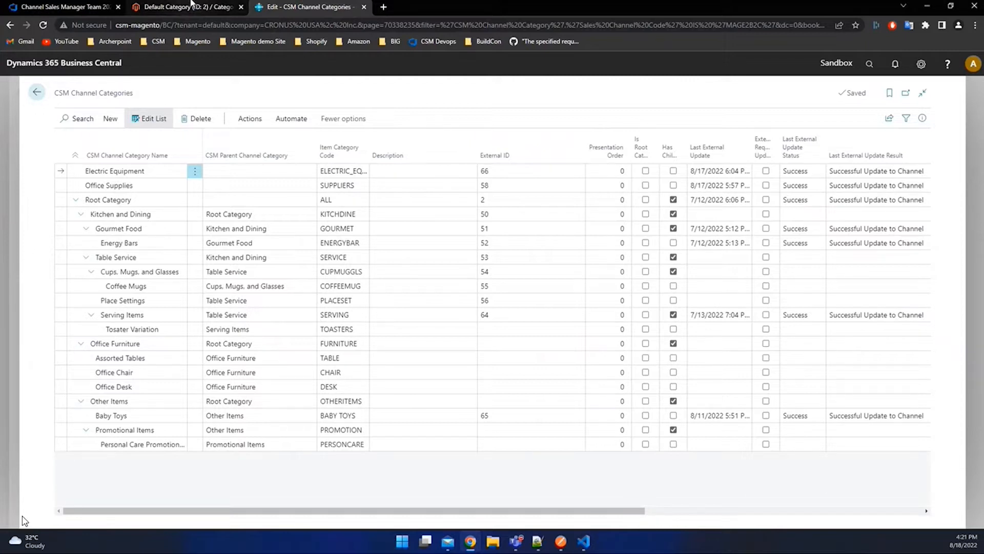
- Check the Electric Equipment category in the Magento category tree and its linked item category code in the CSM channel categories
{"action": "left_click", "coordinate": [192, 6]}
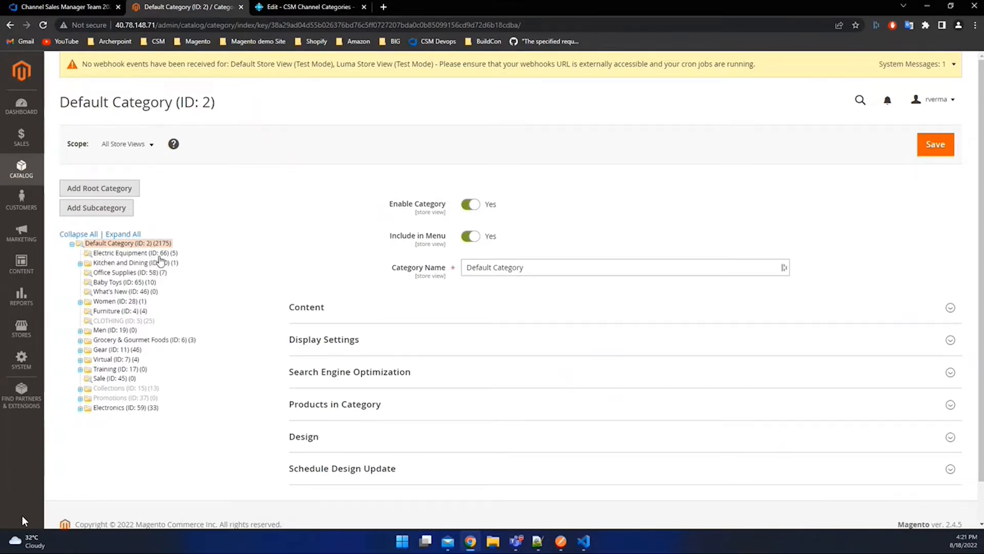
{"action": "left_click", "coordinate": [330, 6]}
{"action": "left_click", "coordinate": [362, 171]}
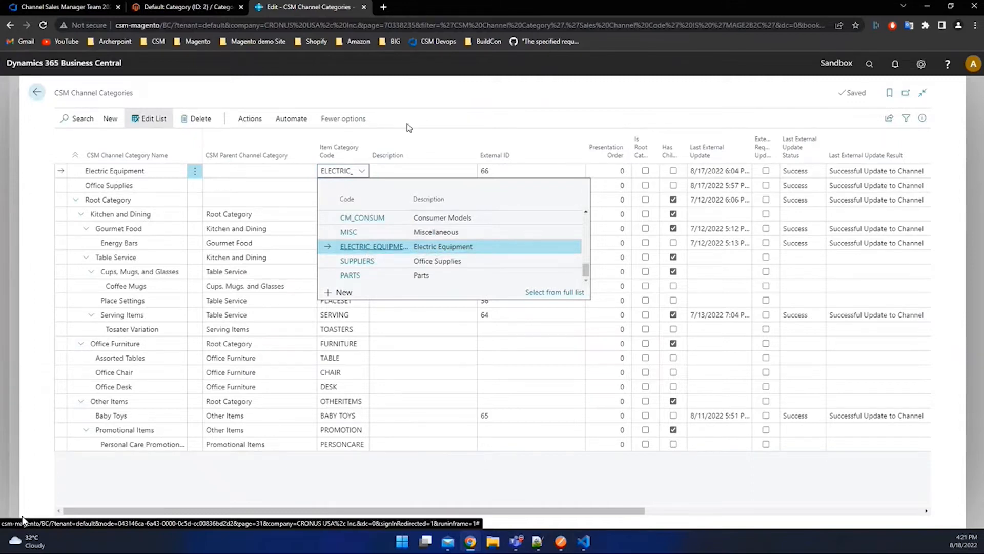
{"action": "left_click", "coordinate": [419, 119]}
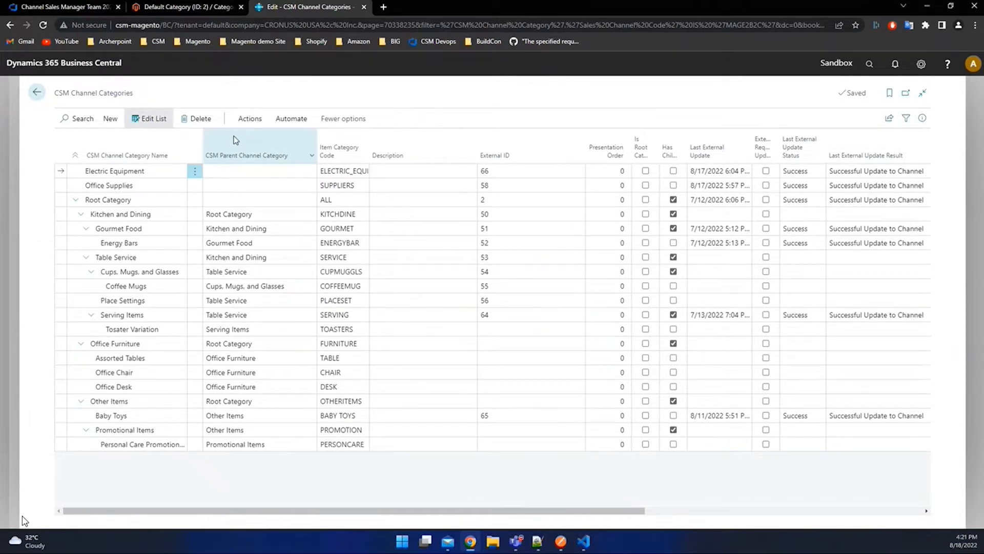
- Show the attribute set of the Electric Equipment channel category and examine its External ID
{"action": "left_click", "coordinate": [248, 123]}
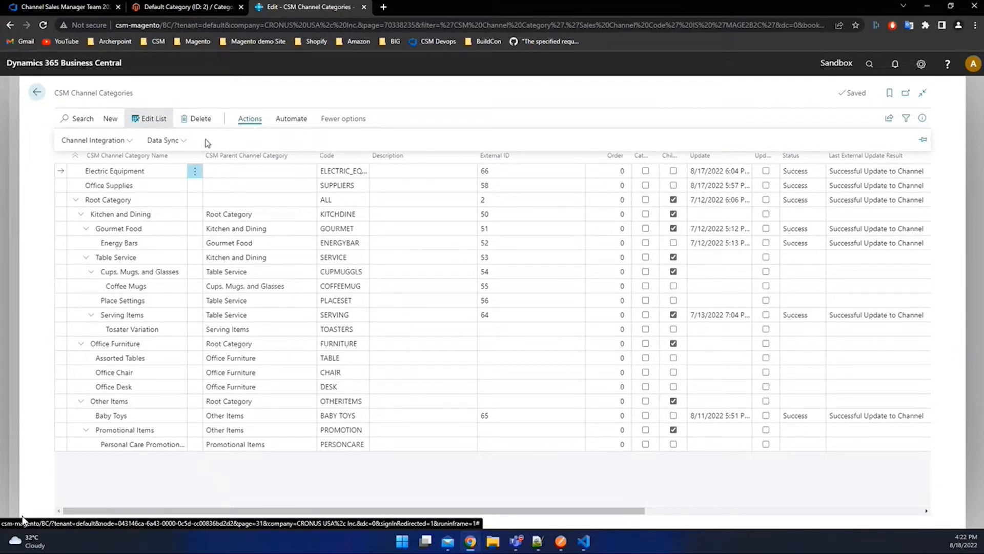
{"action": "left_click", "coordinate": [182, 144]}
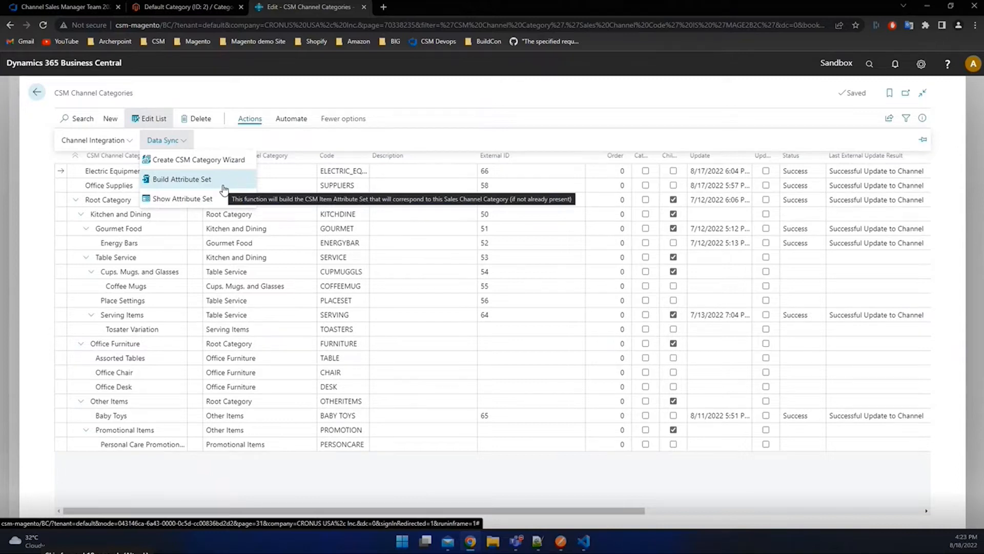
{"action": "left_click", "coordinate": [224, 194]}
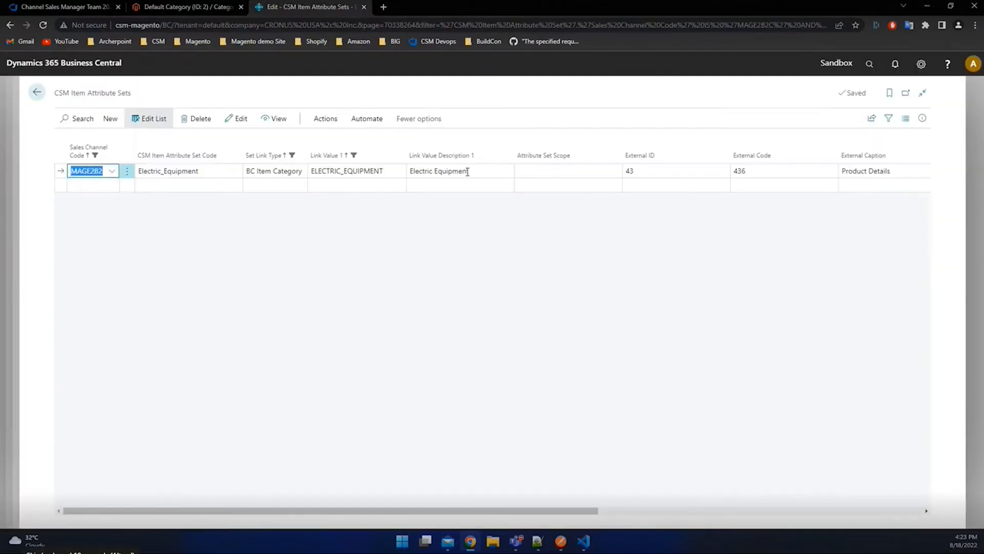
{"action": "left_click", "coordinate": [650, 173]}
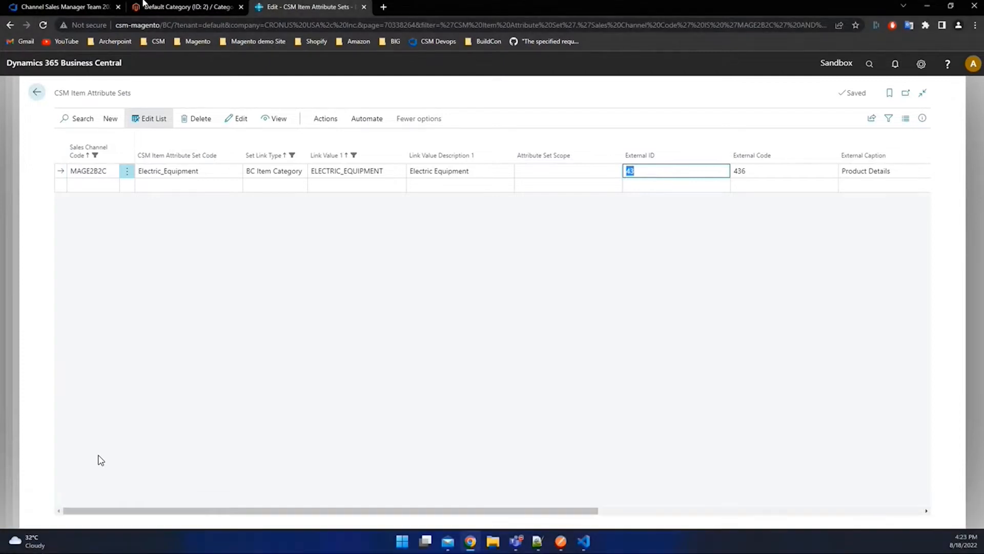
- Switch to the Magento admin, sign in again and open the list of attribute sets
{"action": "left_click", "coordinate": [162, 6]}
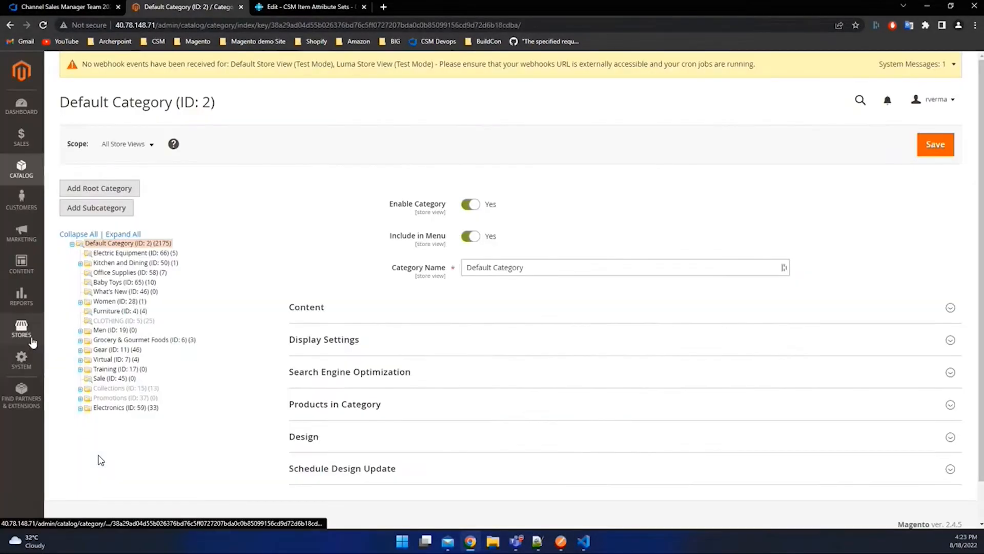
{"action": "left_click", "coordinate": [20, 332]}
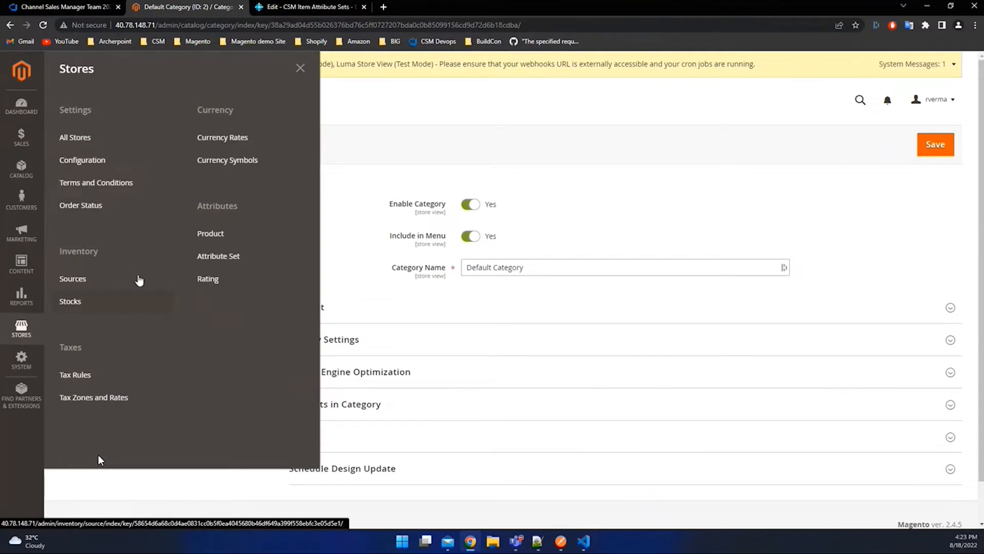
{"action": "left_click", "coordinate": [221, 258]}
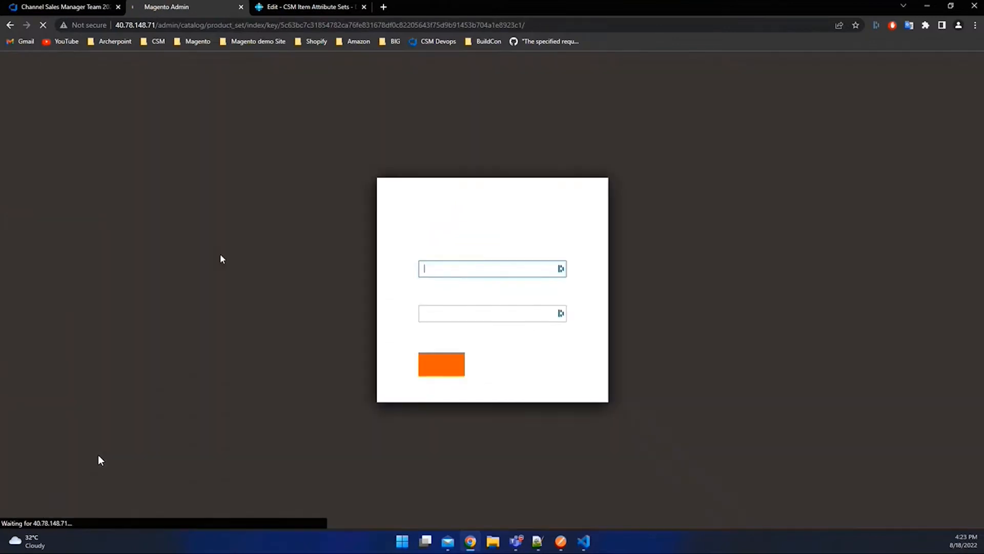
{"action": "left_click", "coordinate": [473, 334]}
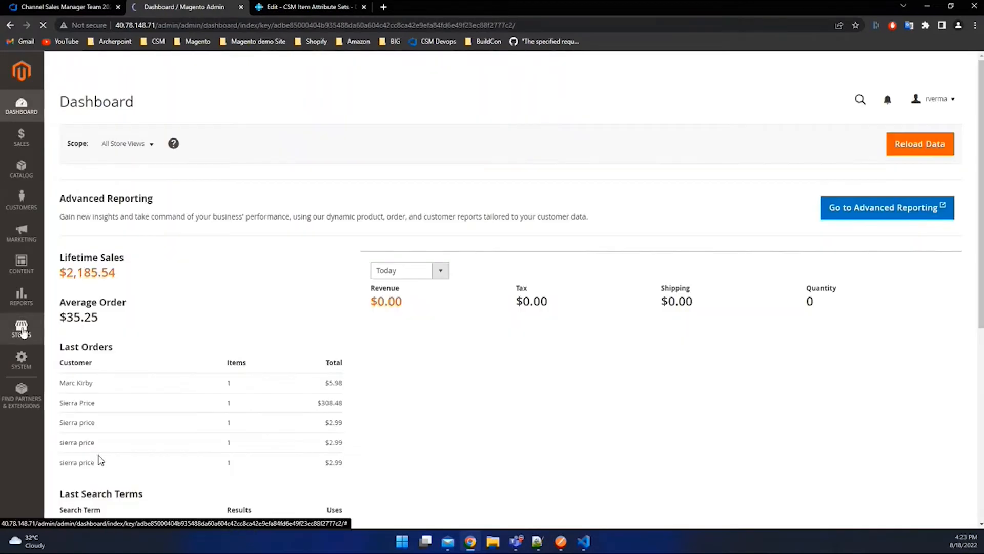
{"action": "left_click", "coordinate": [20, 330]}
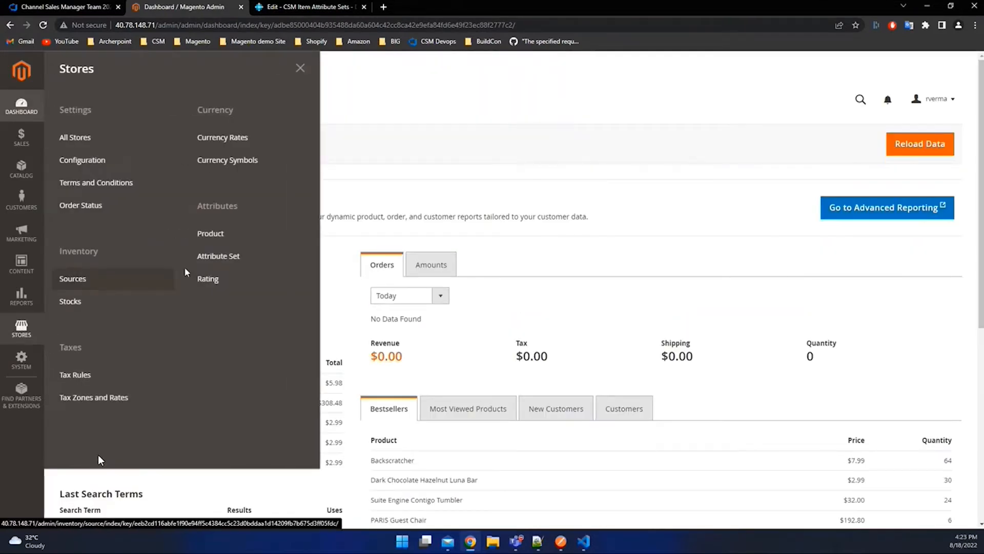
{"action": "left_click", "coordinate": [194, 256]}
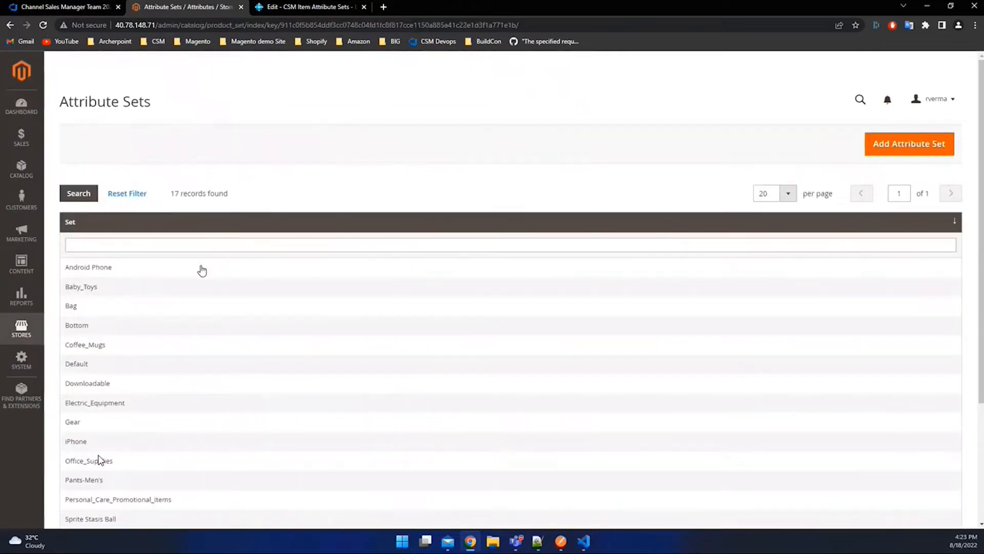
- Open the Electric_Equipment attribute set and check its ID in the page address
{"action": "scroll", "coordinate": [98, 458], "scroll_direction": "down", "scroll_amount": 2}
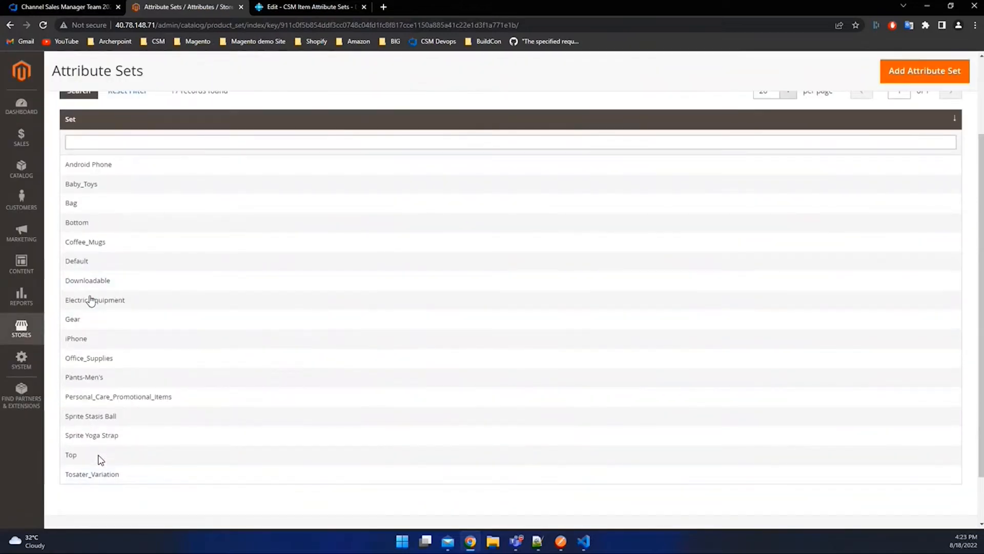
{"action": "left_click", "coordinate": [90, 302]}
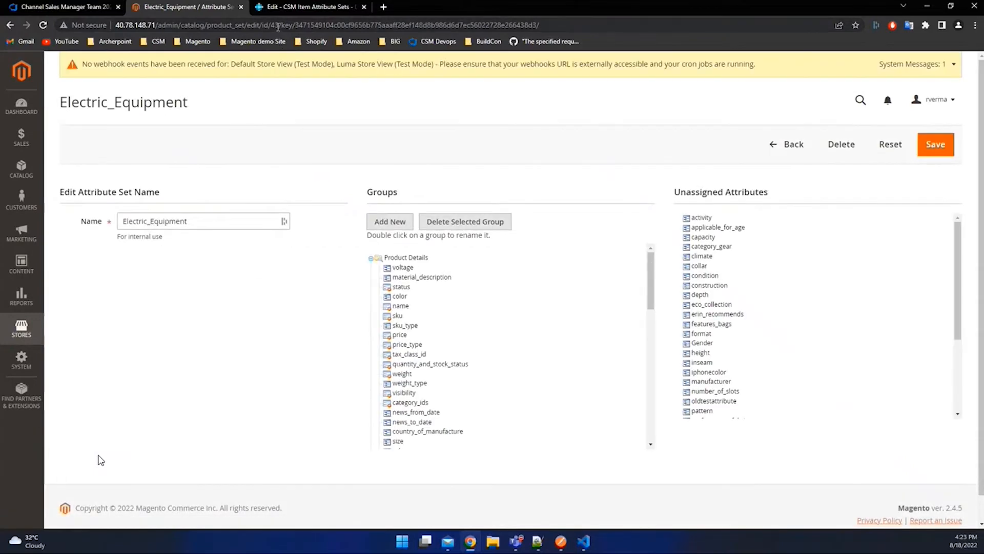
{"action": "double_click", "coordinate": [276, 25]}
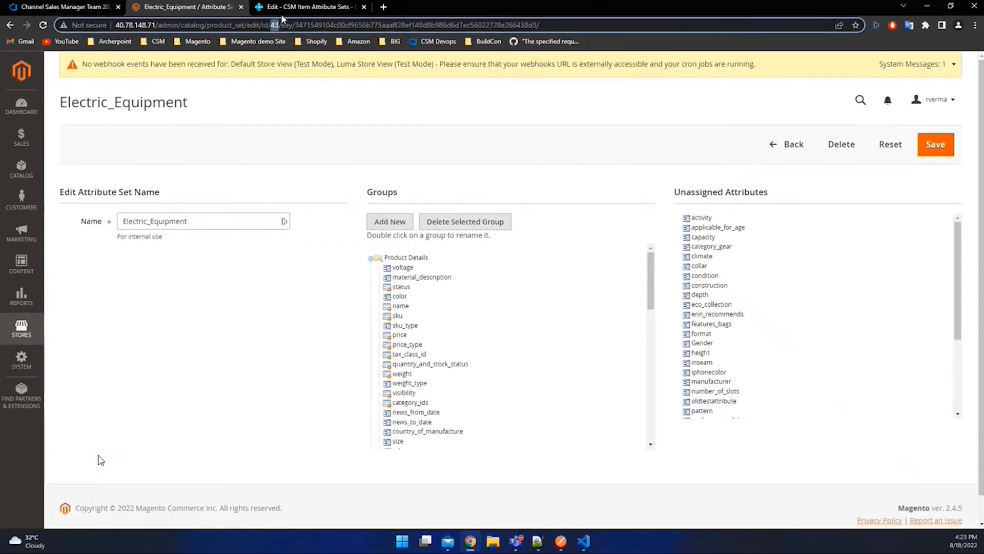
- Compare the External ID and External Code of the Electric_Equipment attribute set in Business Central with the attribute set in Magento
{"action": "left_click", "coordinate": [299, 6]}
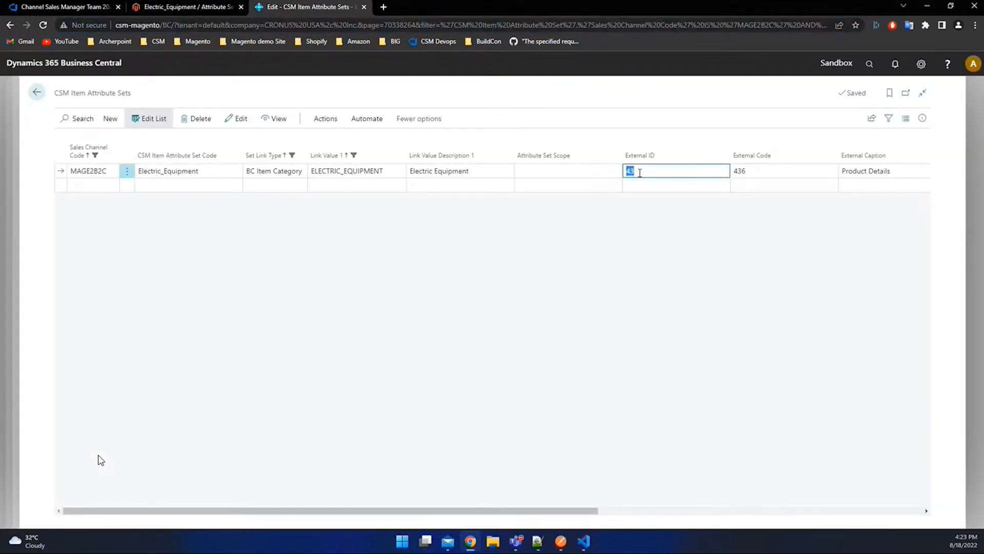
{"action": "left_click", "coordinate": [754, 172]}
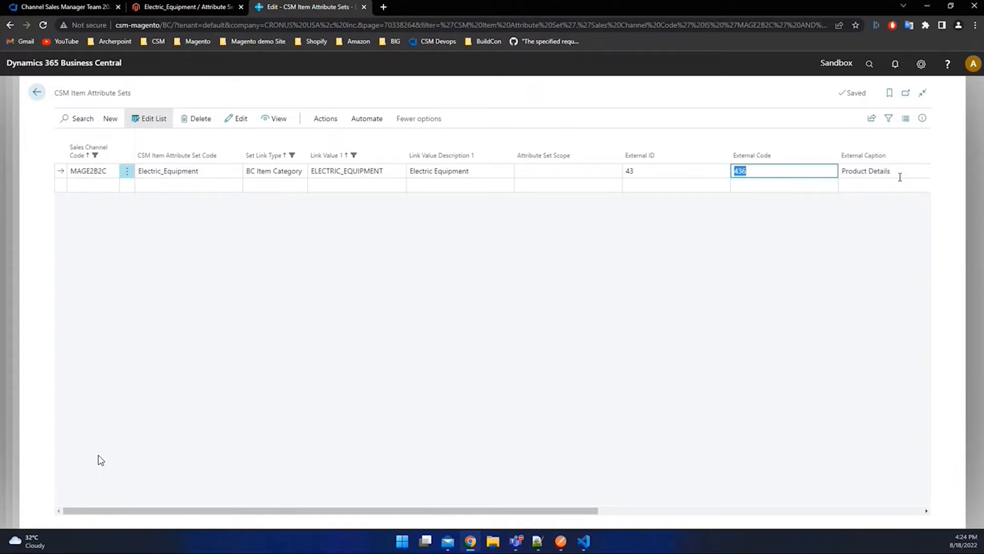
{"action": "left_click", "coordinate": [178, 8]}
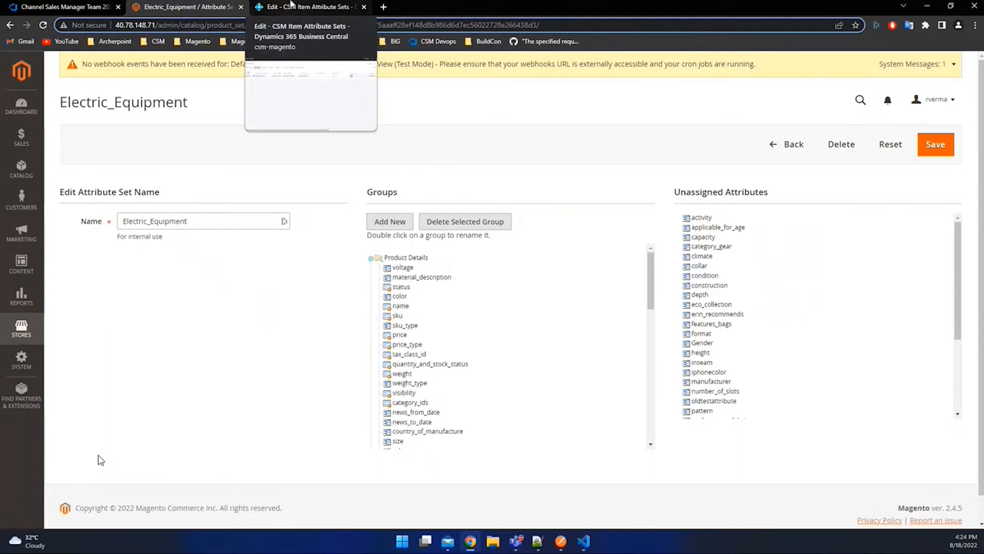
{"action": "left_click", "coordinate": [291, 6]}
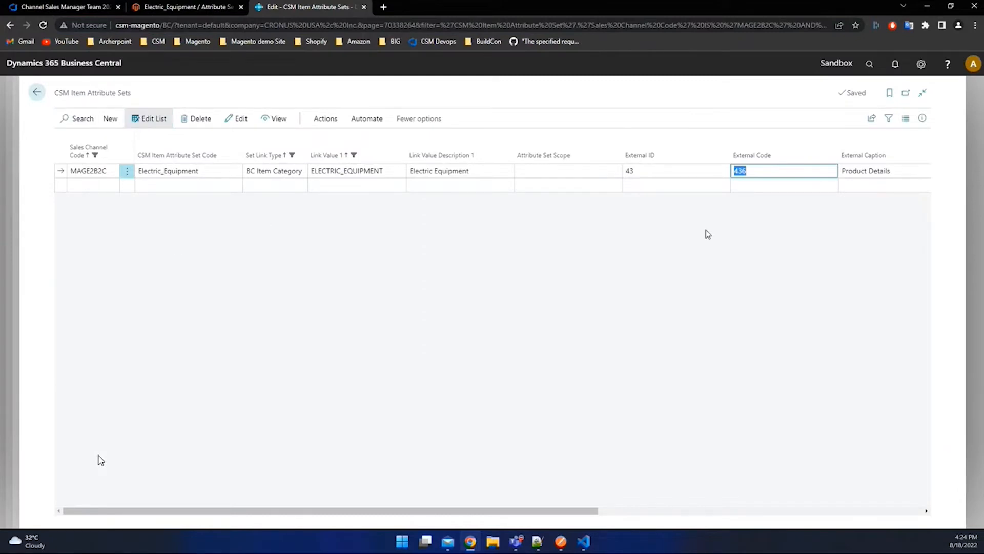
- Leave the attribute sets and channel pages, and open the item card of the Mouse item from the items list
{"action": "left_click", "coordinate": [40, 98]}
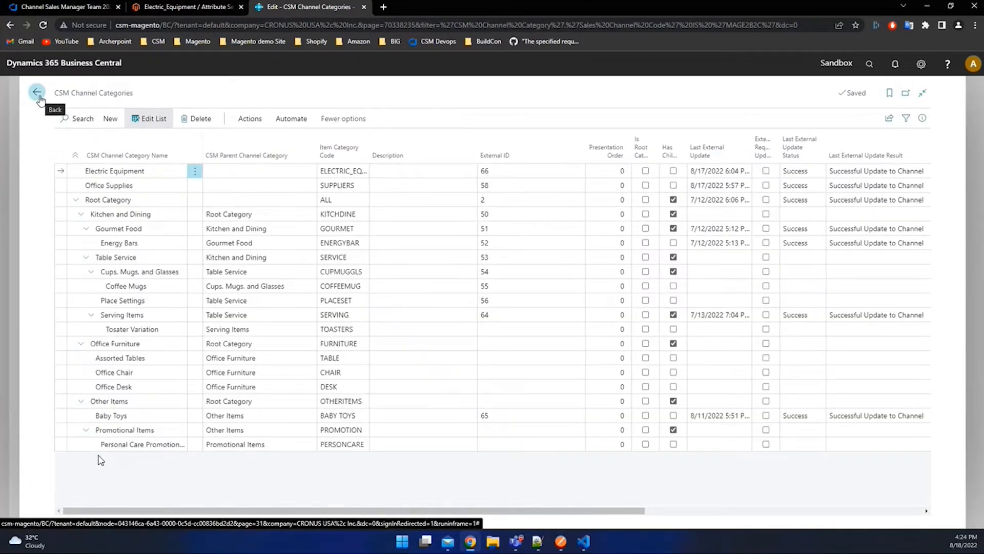
{"action": "left_click", "coordinate": [39, 97]}
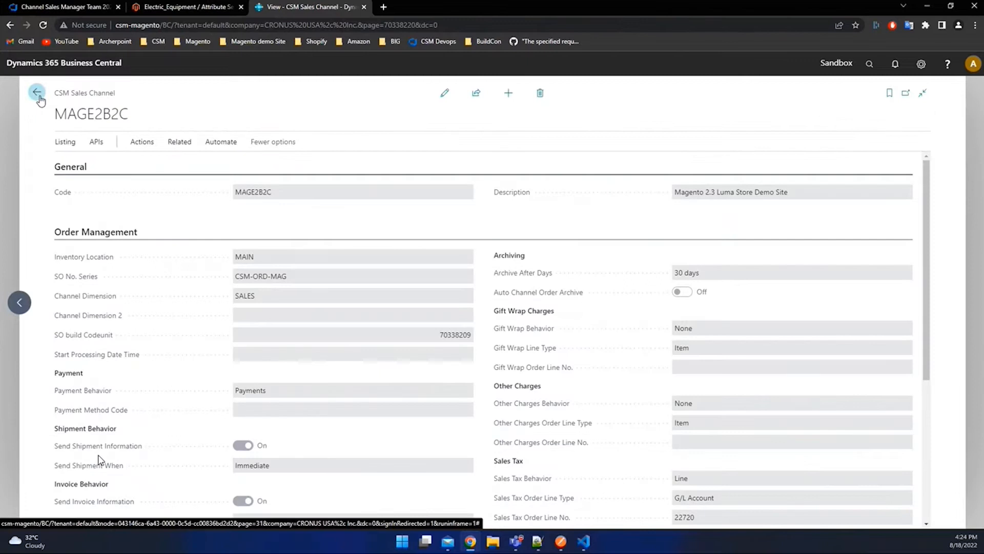
{"action": "left_click", "coordinate": [39, 97]}
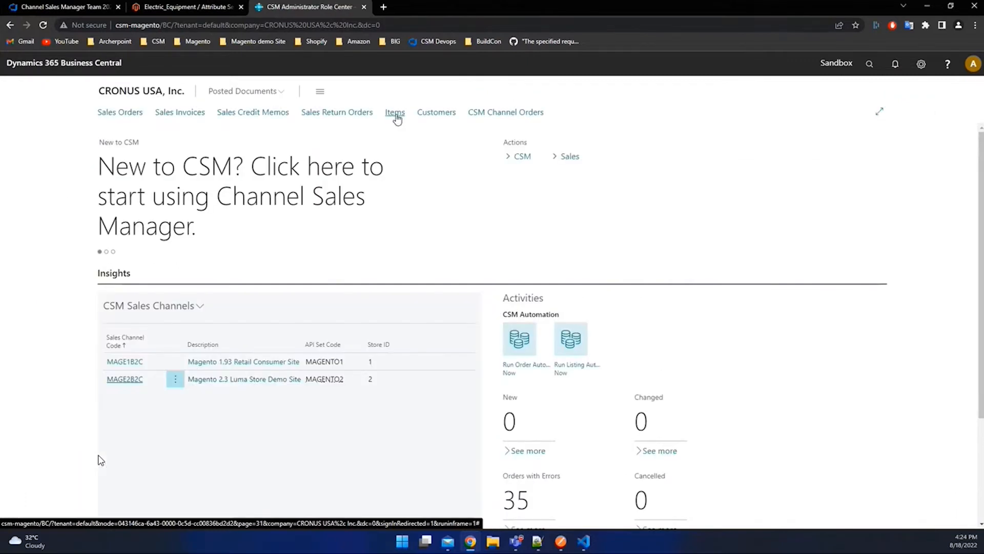
{"action": "left_click", "coordinate": [386, 115]}
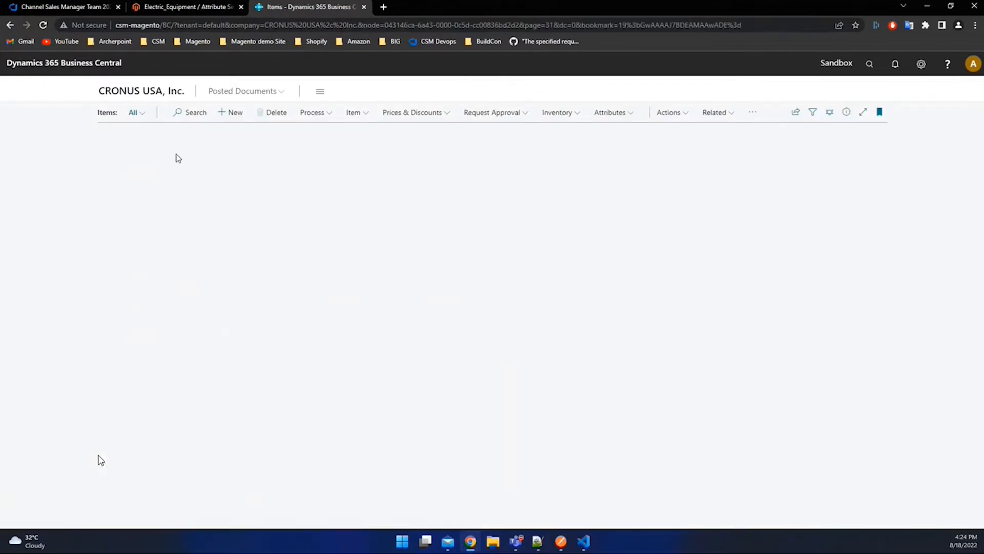
{"action": "left_click", "coordinate": [108, 282]}
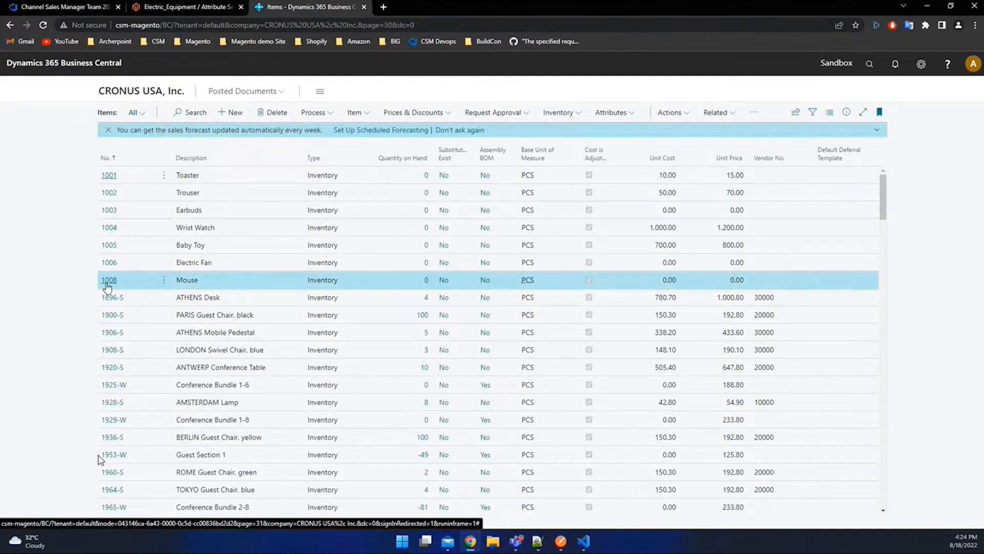
{"action": "left_click", "coordinate": [108, 280]}
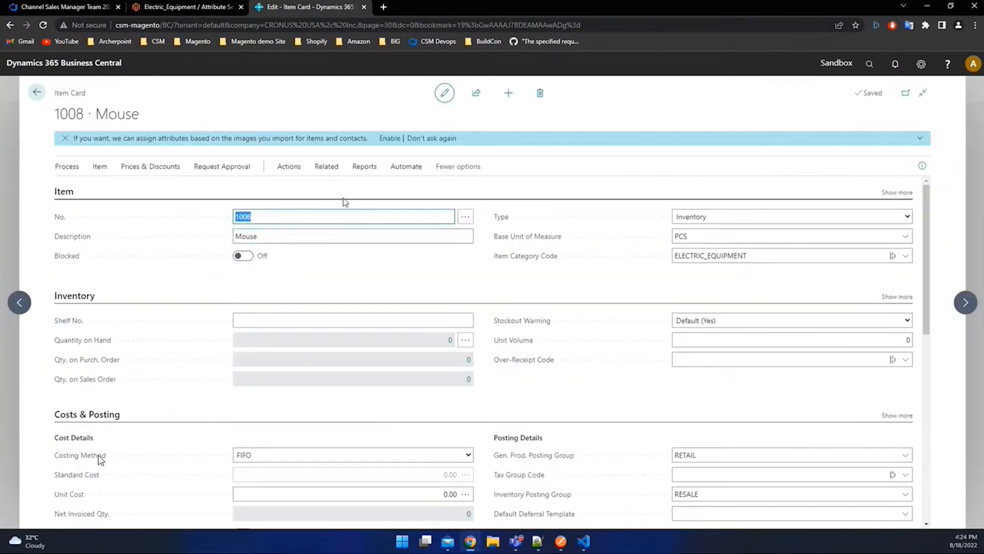
- Create an item variation for the Mouse item without using a template
{"action": "left_click", "coordinate": [327, 172]}
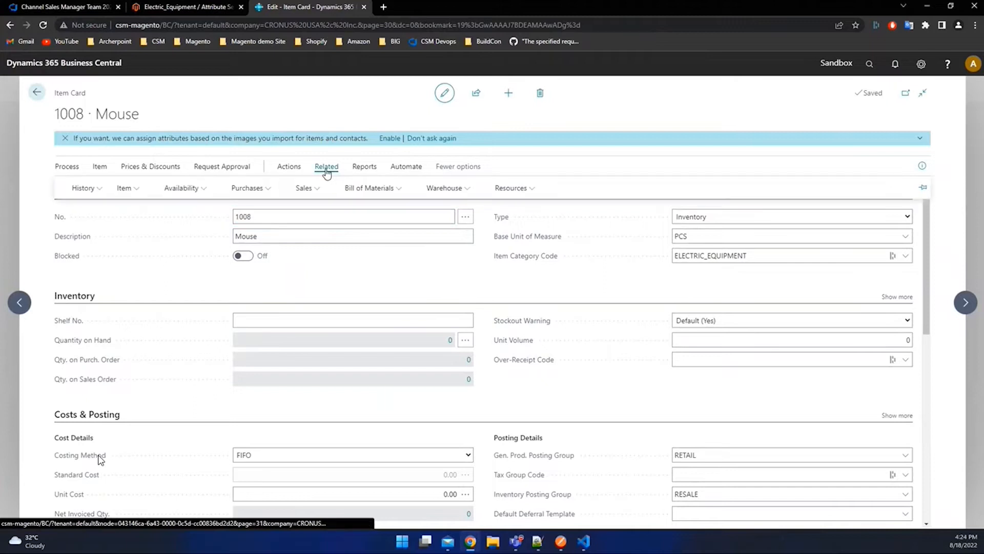
{"action": "left_click", "coordinate": [134, 197]}
{"action": "left_click", "coordinate": [289, 169]}
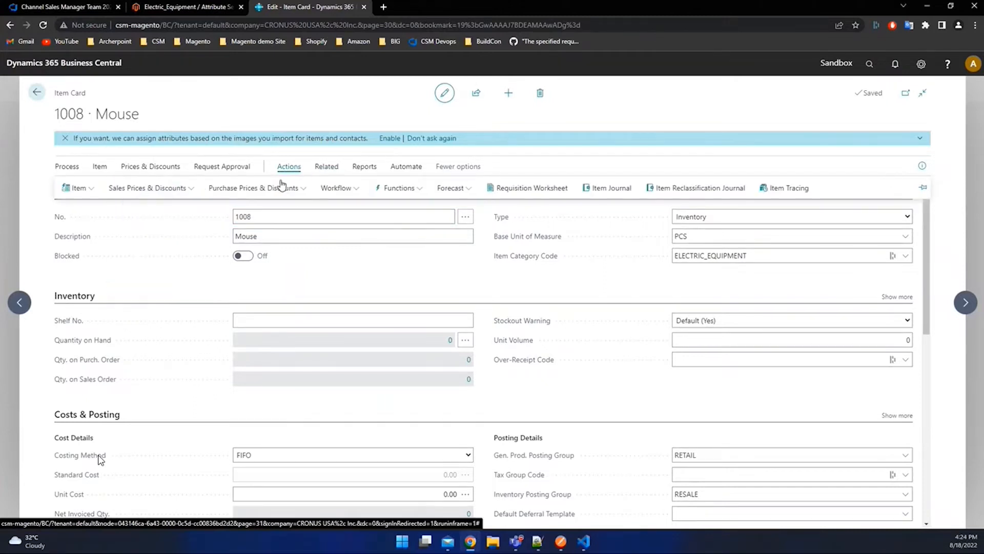
{"action": "left_click", "coordinate": [398, 188]}
{"action": "left_click", "coordinate": [418, 322]}
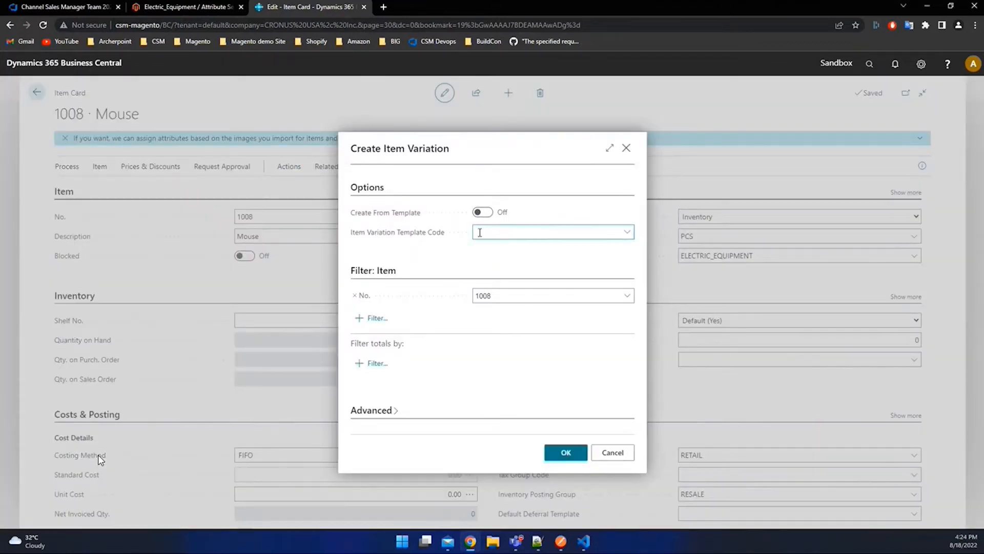
{"action": "left_click", "coordinate": [564, 453]}
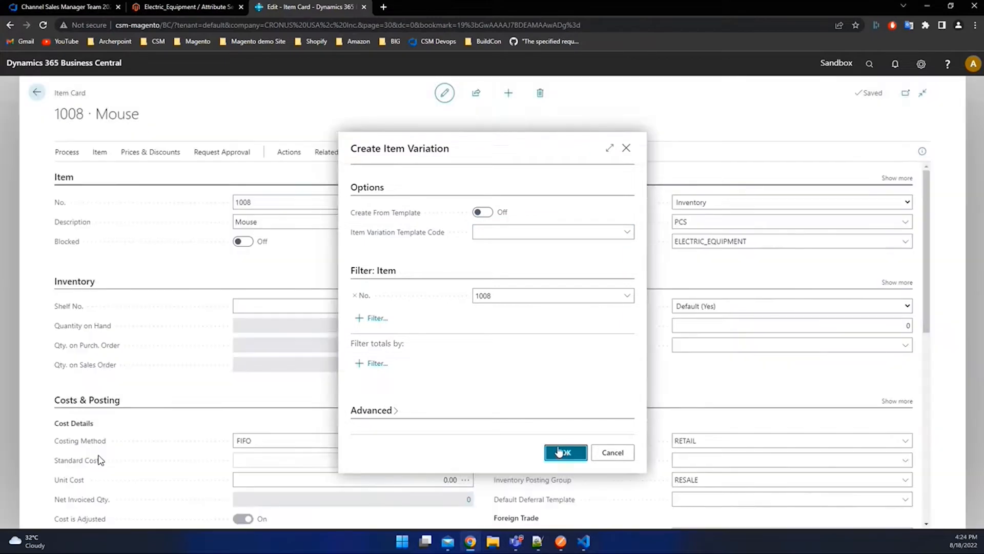
- Open the Mouse item's Variation Info and examine its options and SKUs sections
{"action": "left_click", "coordinate": [326, 166]}
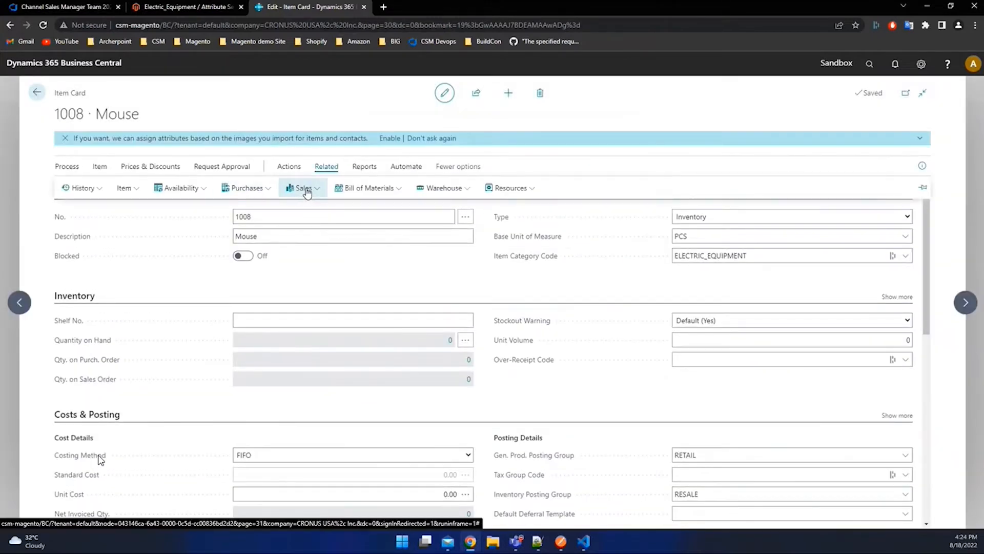
{"action": "left_click", "coordinate": [287, 166]}
{"action": "left_click", "coordinate": [78, 188]}
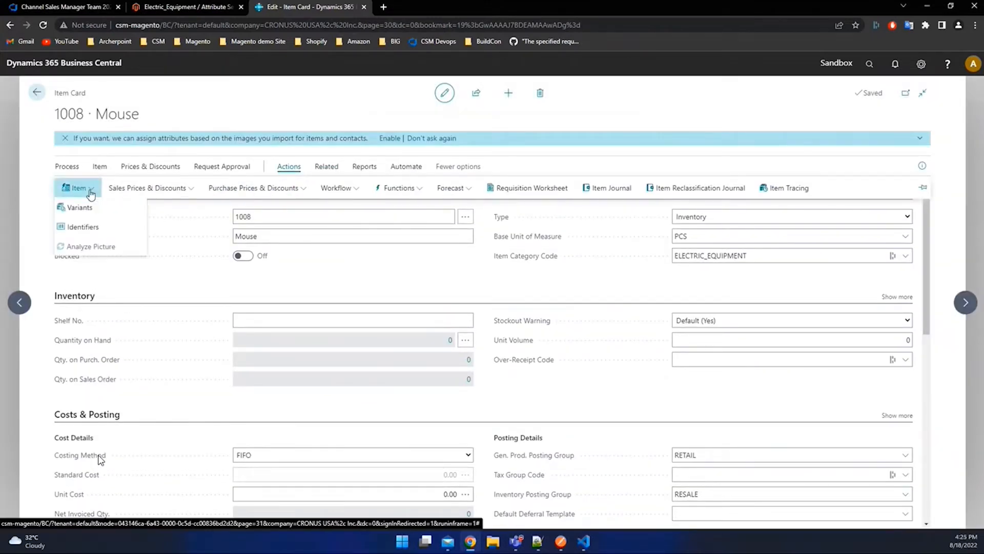
{"action": "left_click", "coordinate": [407, 192]}
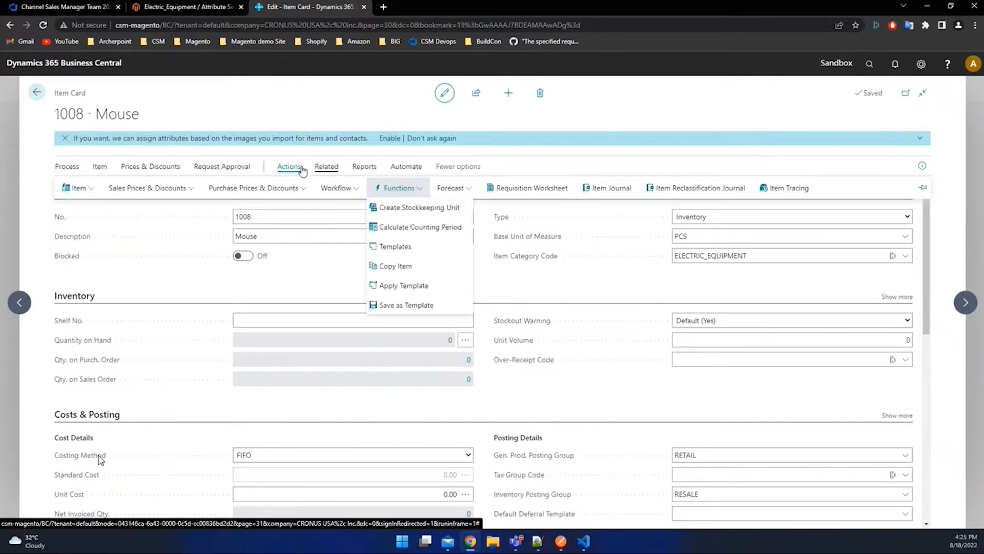
{"action": "left_click", "coordinate": [327, 166]}
{"action": "left_click", "coordinate": [124, 188]}
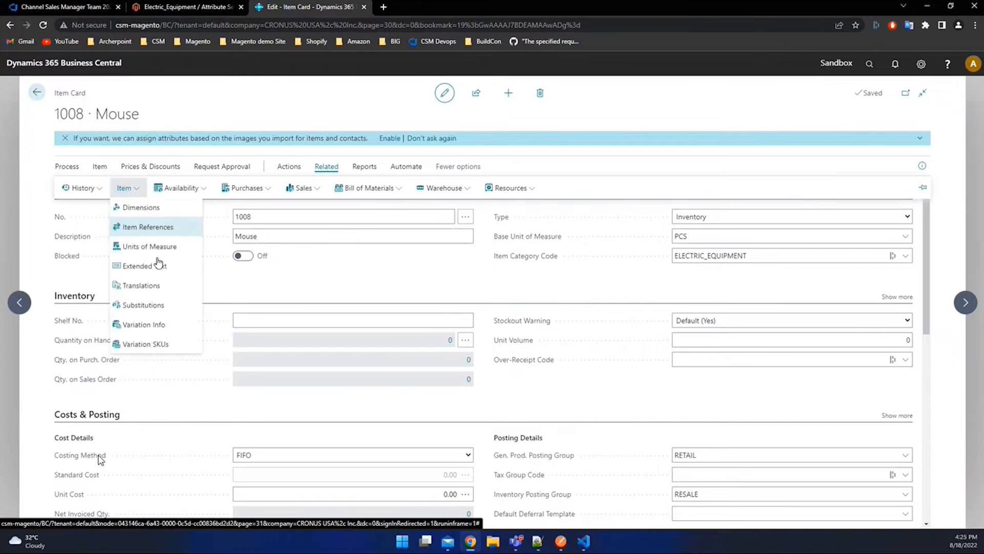
{"action": "left_click", "coordinate": [146, 330]}
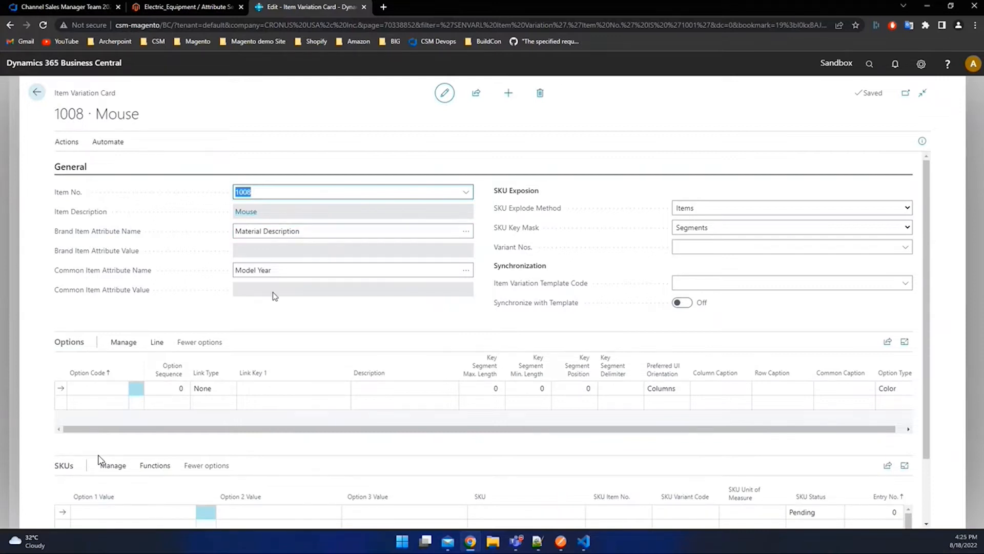
{"action": "scroll", "coordinate": [99, 458], "scroll_direction": "down", "scroll_amount": 1}
{"action": "left_click", "coordinate": [110, 336]}
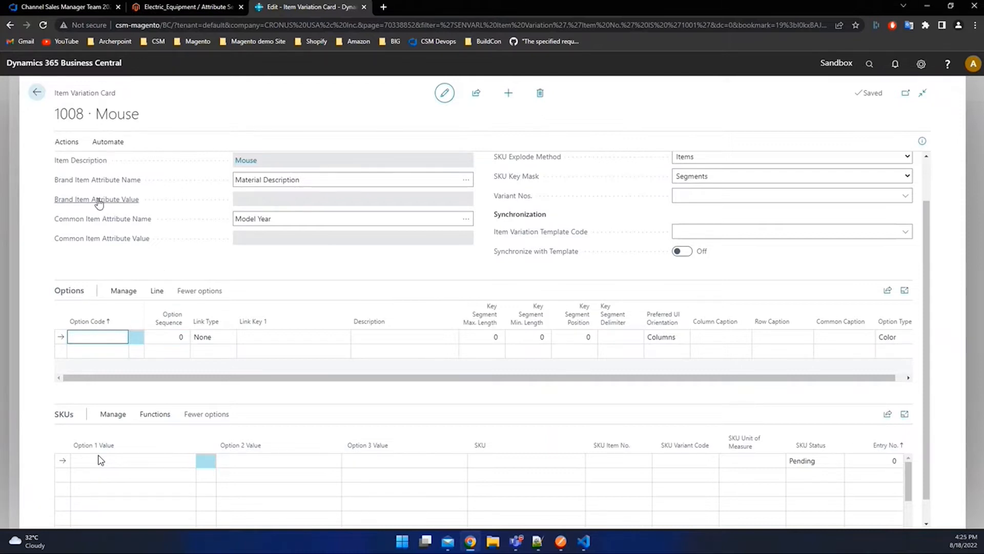
- Leave the Mouse item and open the channel item attributes of the MAGE2B2C sales channel
{"action": "left_click", "coordinate": [36, 95]}
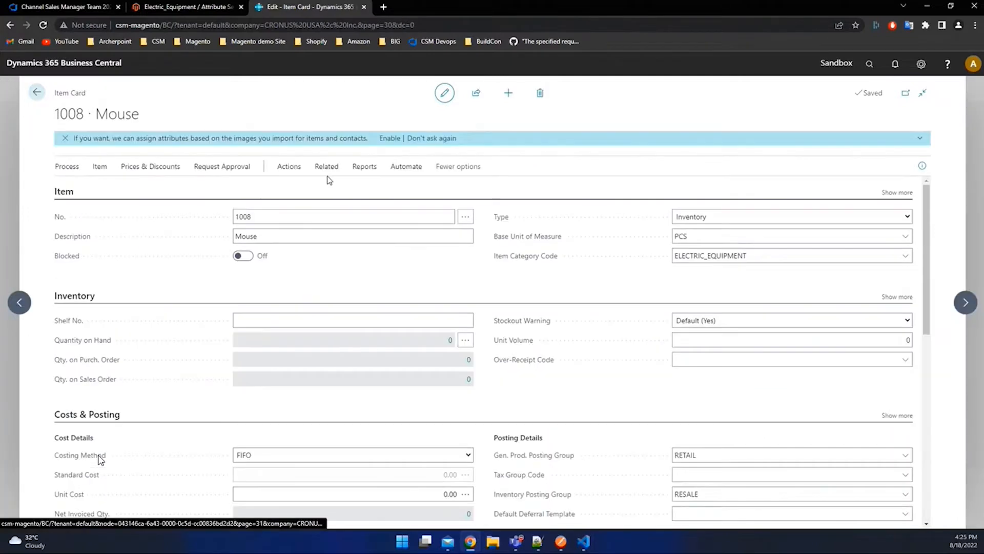
{"action": "left_click", "coordinate": [38, 93]}
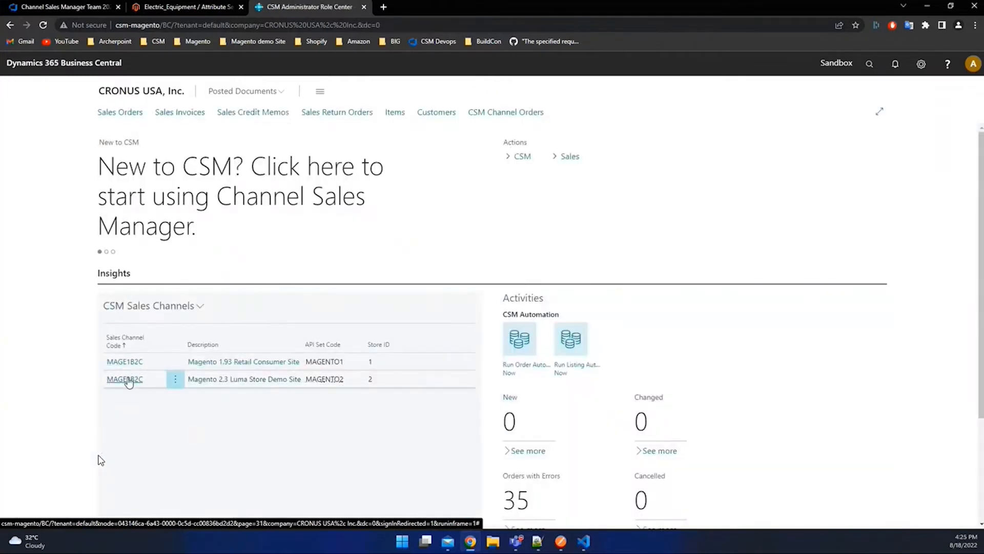
{"action": "left_click", "coordinate": [128, 380]}
{"action": "left_click", "coordinate": [179, 141]}
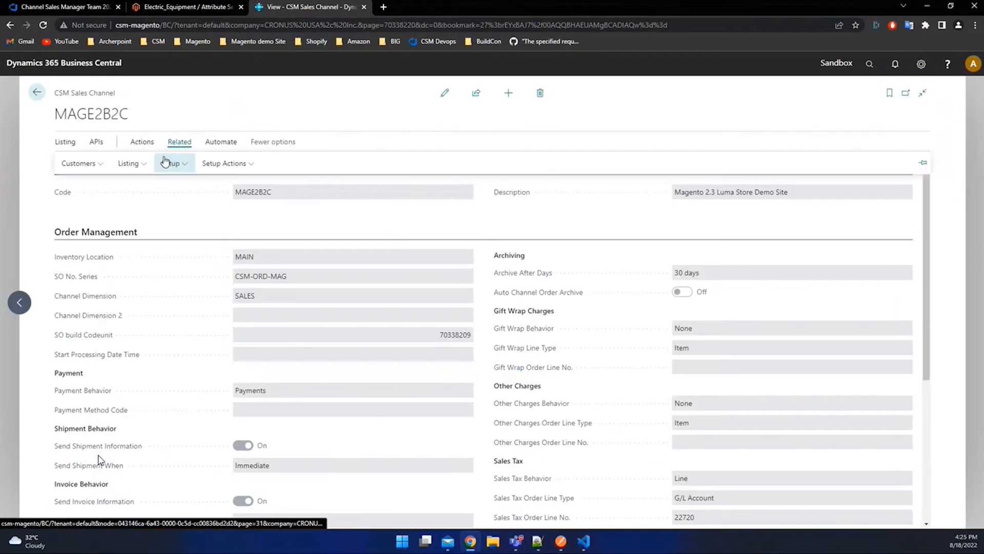
{"action": "left_click", "coordinate": [131, 163]}
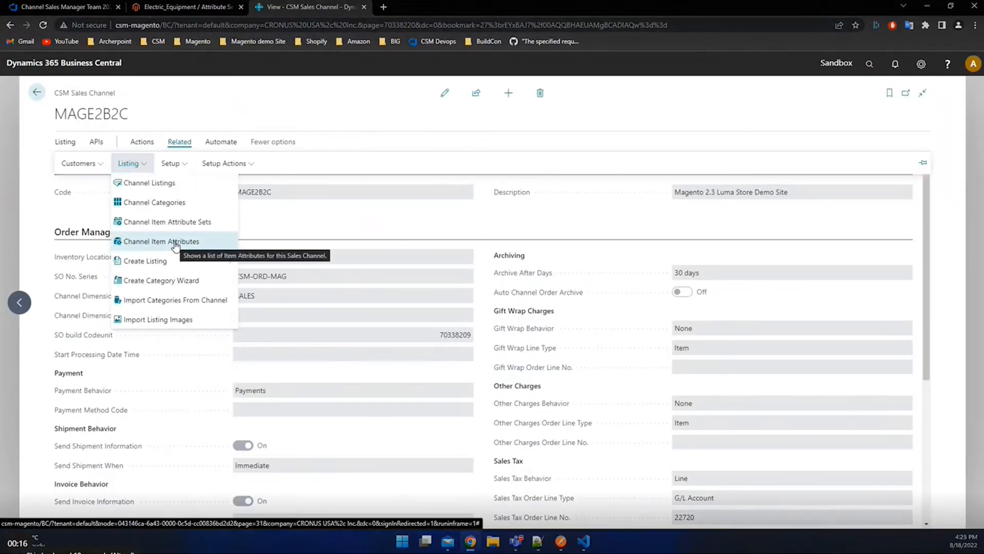
{"action": "left_click", "coordinate": [174, 242]}
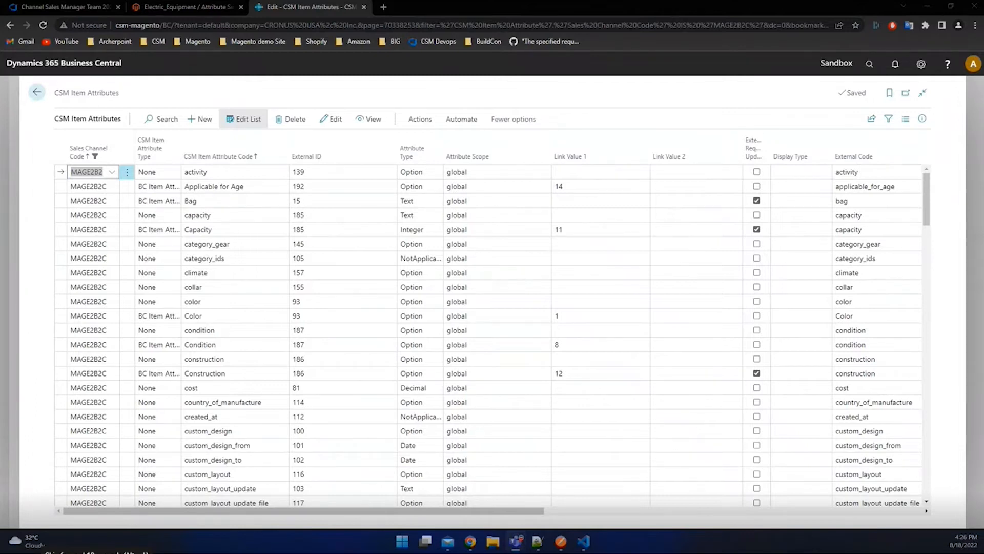
- Add a new CSM item attribute for MAGE2B2C with the attribute code Device Type
{"action": "left_click", "coordinate": [199, 119]}
{"action": "type", "text": "D"}
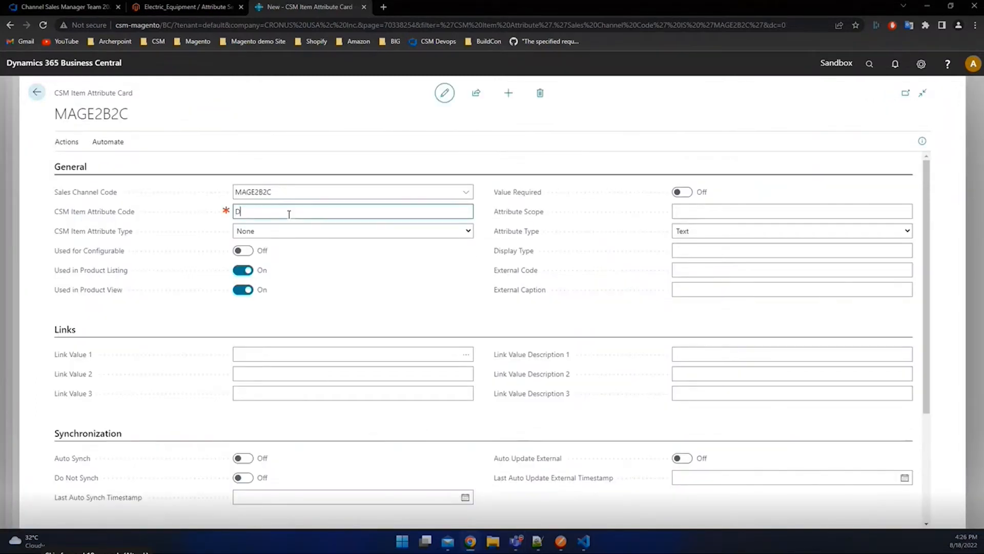
{"action": "type", "text": "evic"}
{"action": "key", "text": "BackSpace"}
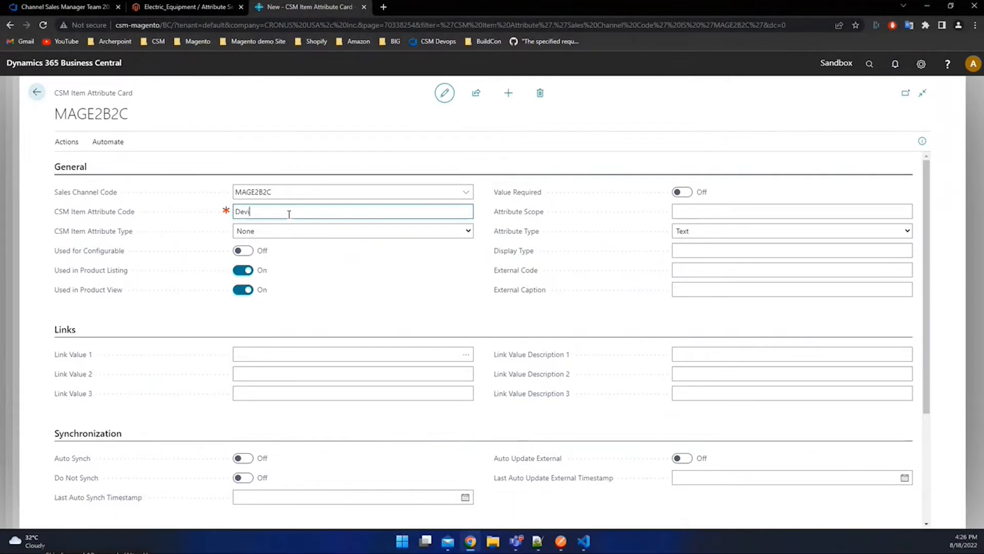
{"action": "type", "text": "ce Type"}
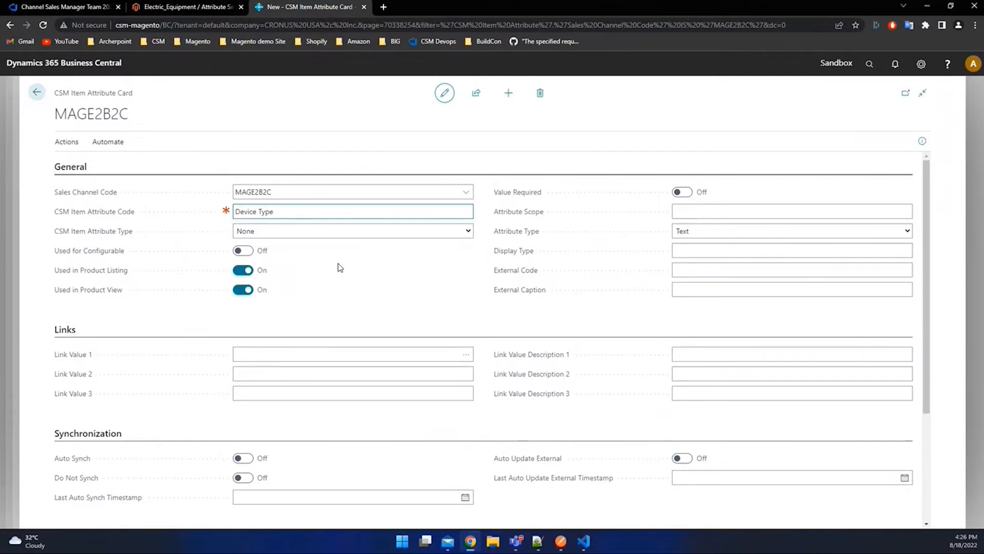
{"action": "left_click", "coordinate": [350, 287]}
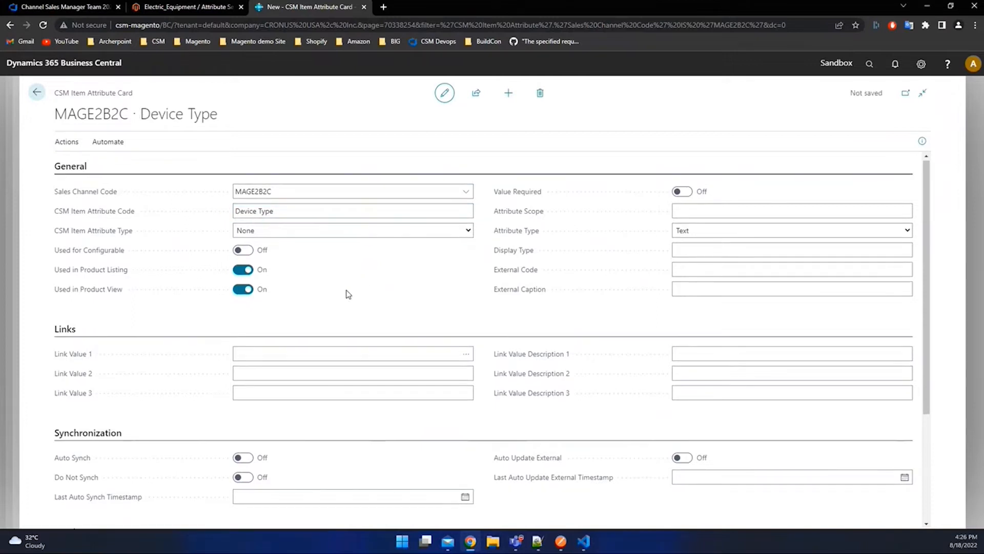
{"action": "scroll", "coordinate": [348, 294], "scroll_direction": "down", "scroll_amount": 2}
{"action": "left_click", "coordinate": [349, 288]}
{"action": "scroll", "coordinate": [350, 287], "scroll_direction": "up", "scroll_amount": 2}
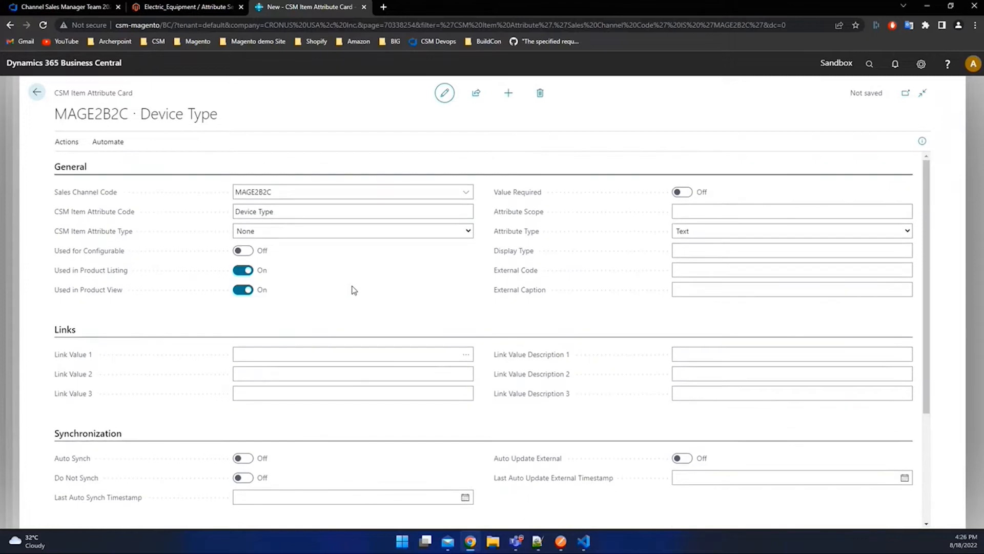
- Set the Device Type attribute's CSM Item Attribute Type to BC Item Attribute and turn on Used for Configurable
{"action": "left_click", "coordinate": [468, 357]}
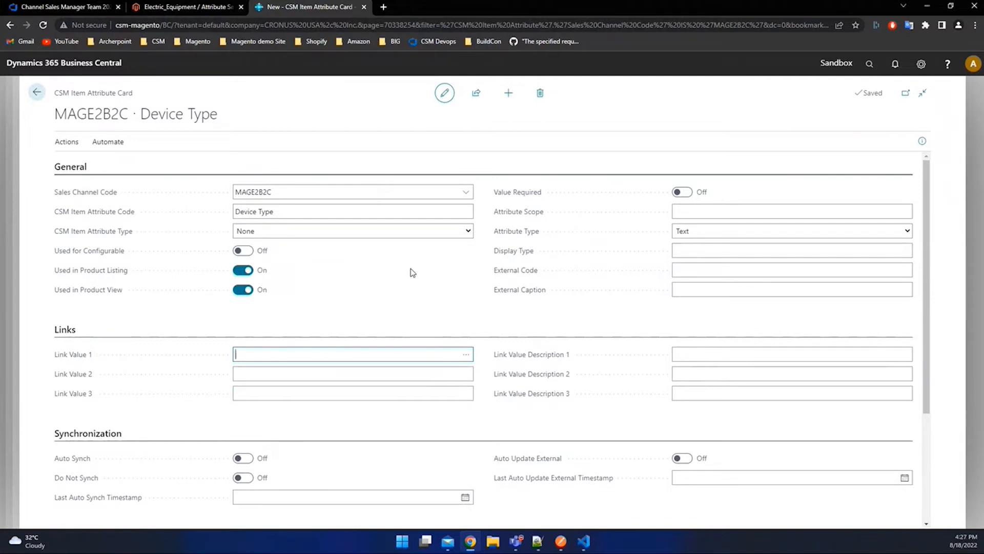
{"action": "left_click", "coordinate": [259, 232]}
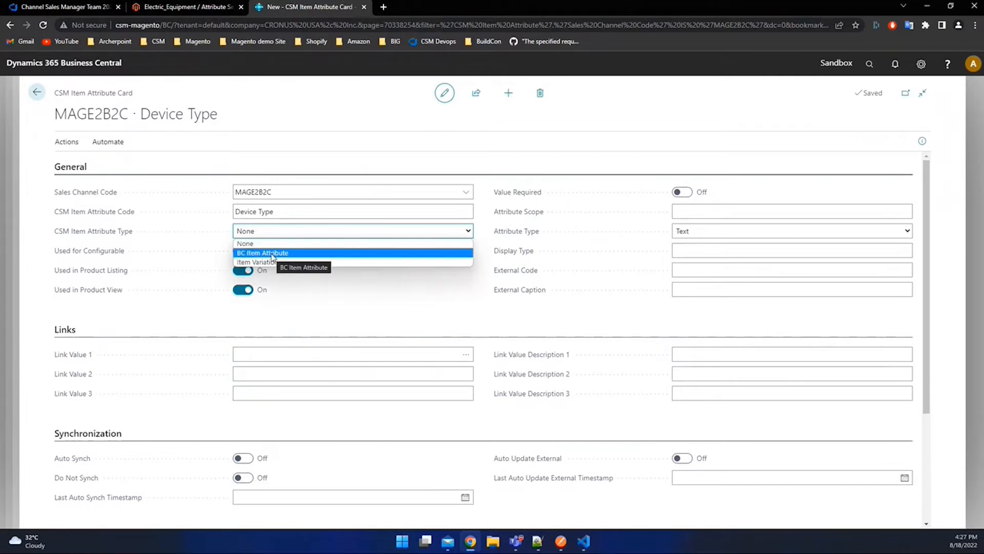
{"action": "left_click", "coordinate": [272, 253]}
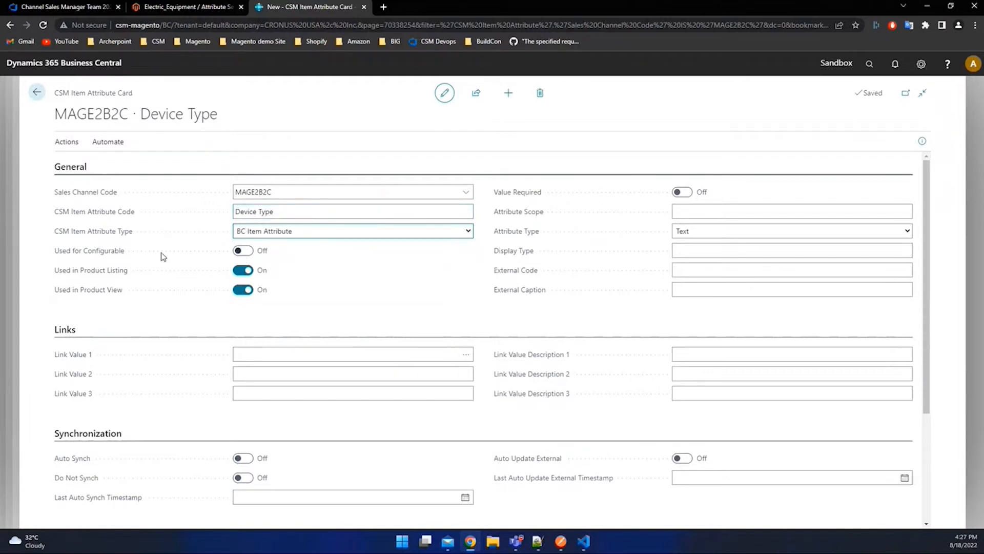
{"action": "left_click", "coordinate": [241, 250]}
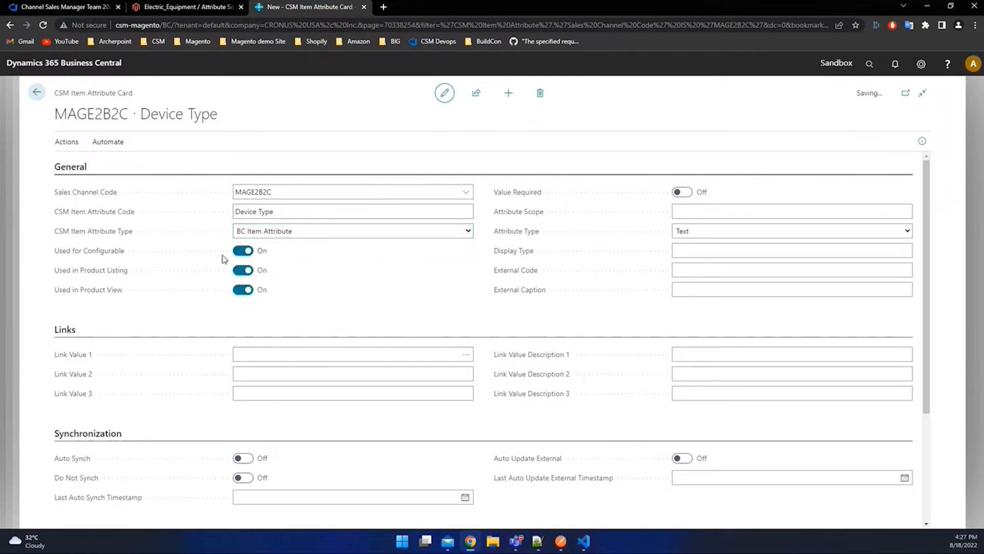
- From the Device Type card's Link Value 1, create a new item attribute named Device Type with the type Option
{"action": "left_click", "coordinate": [466, 358]}
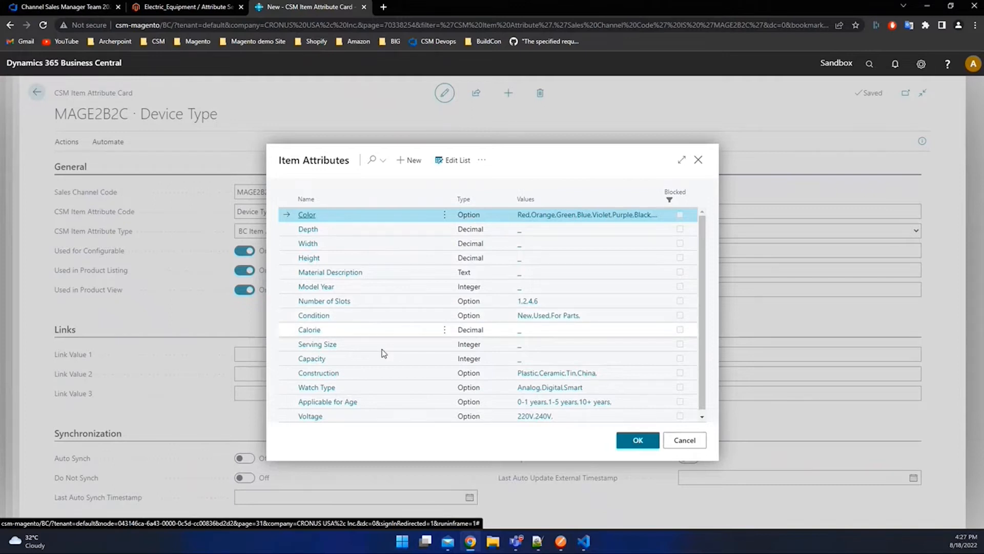
{"action": "scroll", "coordinate": [375, 352], "scroll_direction": "down", "scroll_amount": 1}
{"action": "scroll", "coordinate": [354, 359], "scroll_direction": "up", "scroll_amount": 1}
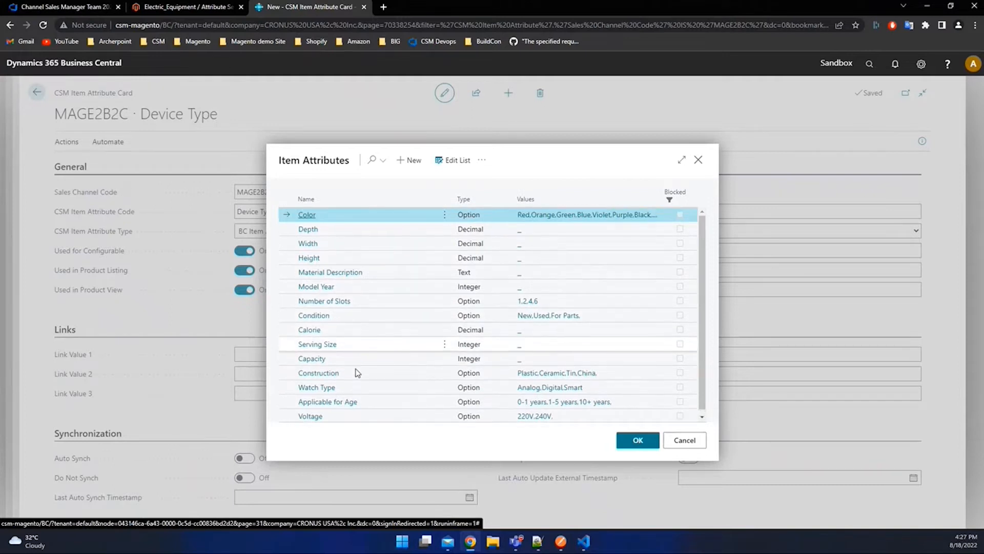
{"action": "left_click", "coordinate": [405, 160]}
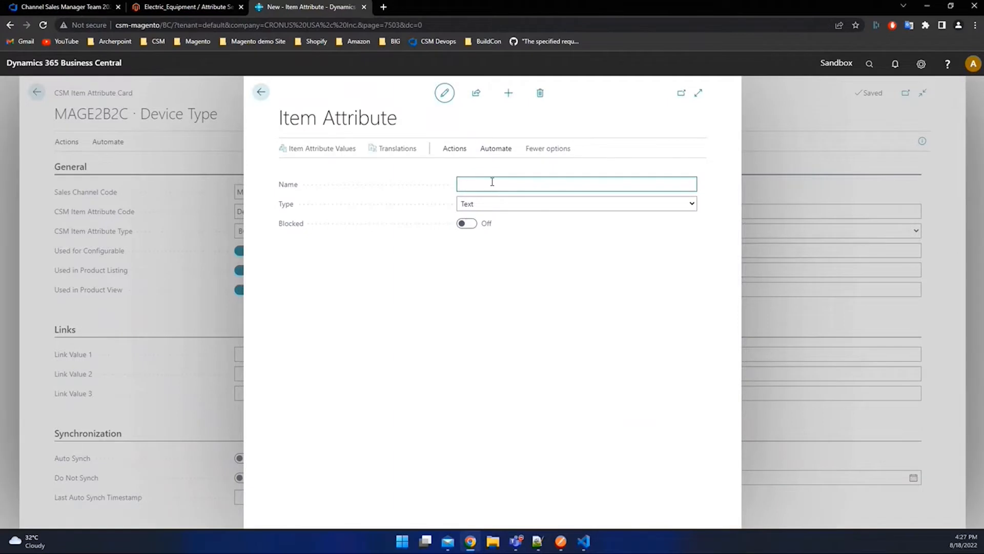
{"action": "type", "text": "Device Type"}
{"action": "left_click", "coordinate": [512, 205]}
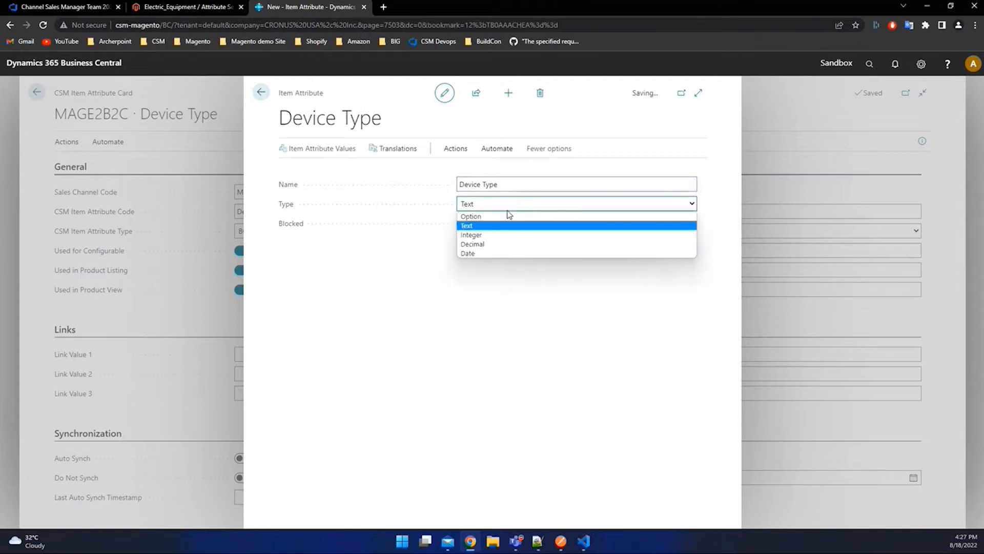
{"action": "left_click", "coordinate": [500, 216]}
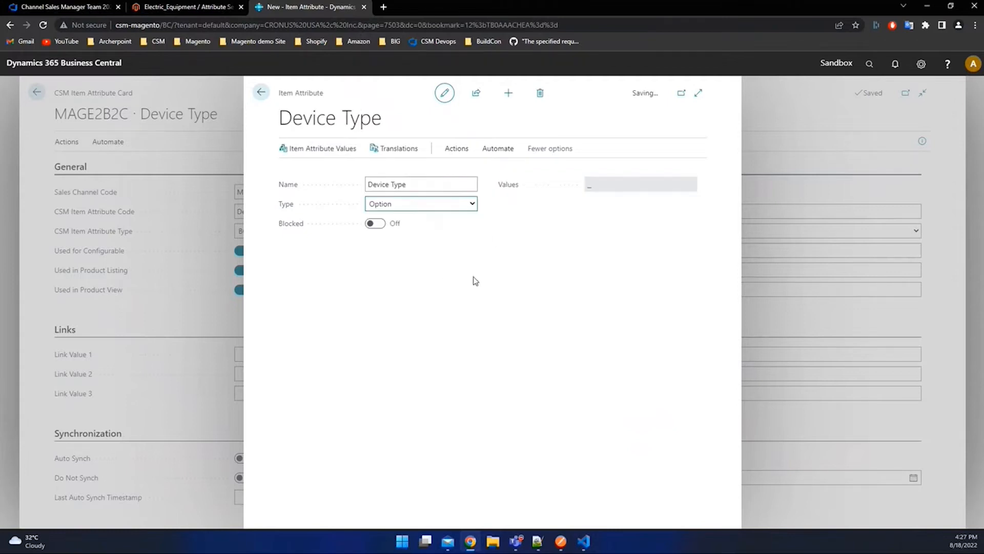
- Add the values Analog and Digital to the Device Type item attribute and return to its CSM Item Attribute Card
{"action": "left_click", "coordinate": [598, 188]}
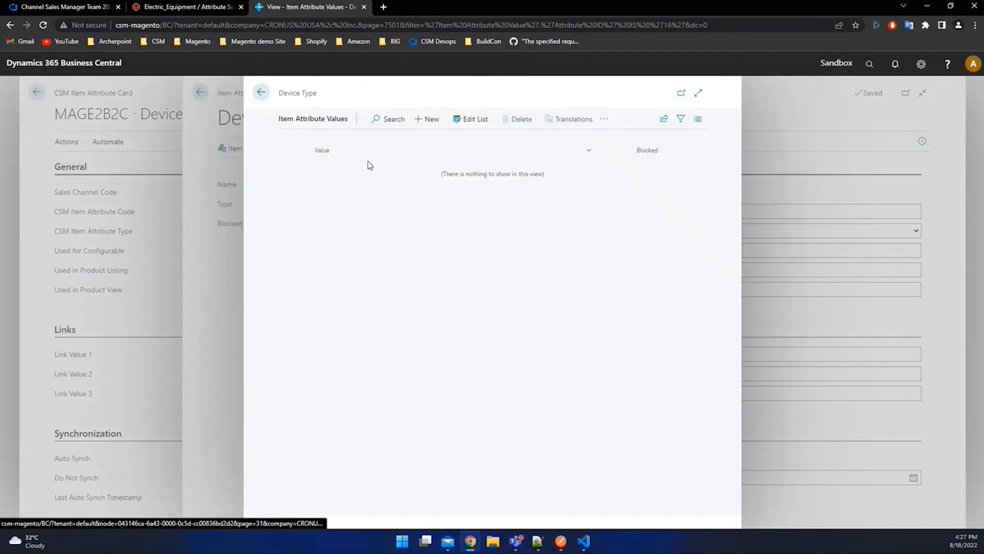
{"action": "left_click", "coordinate": [427, 119]}
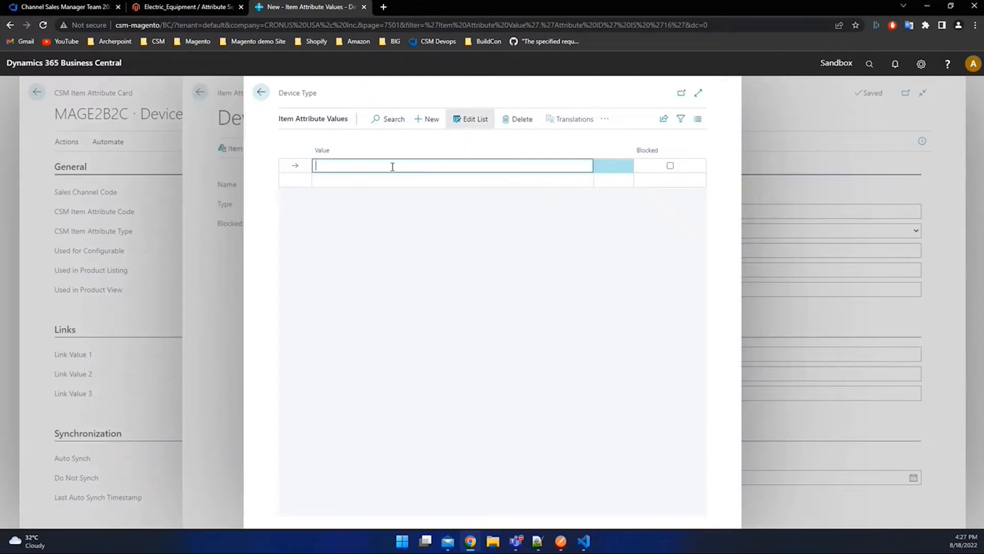
{"action": "type", "text": "Analog"}
{"action": "left_click", "coordinate": [360, 181]}
{"action": "type", "text": "D"}
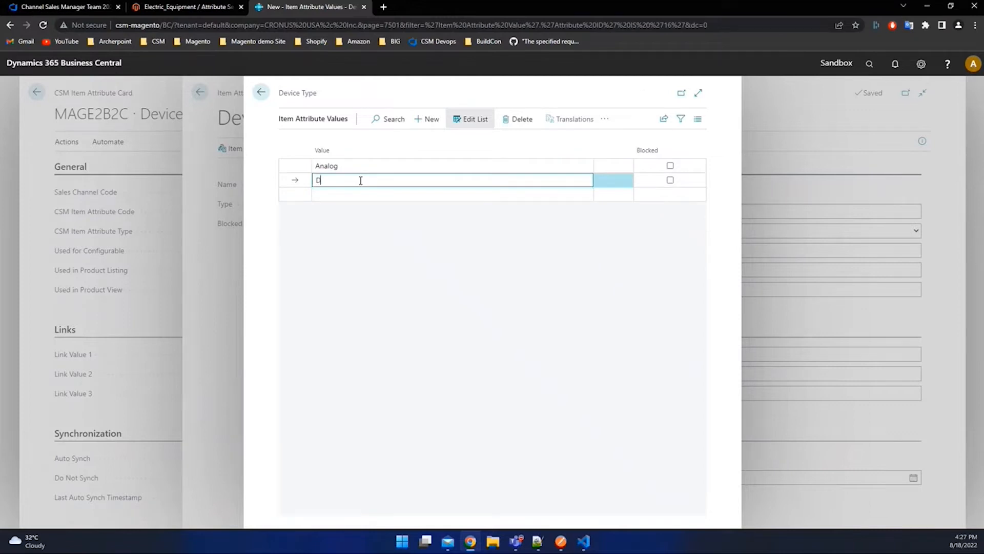
{"action": "type", "text": "igital"}
{"action": "key", "text": "Tab"}
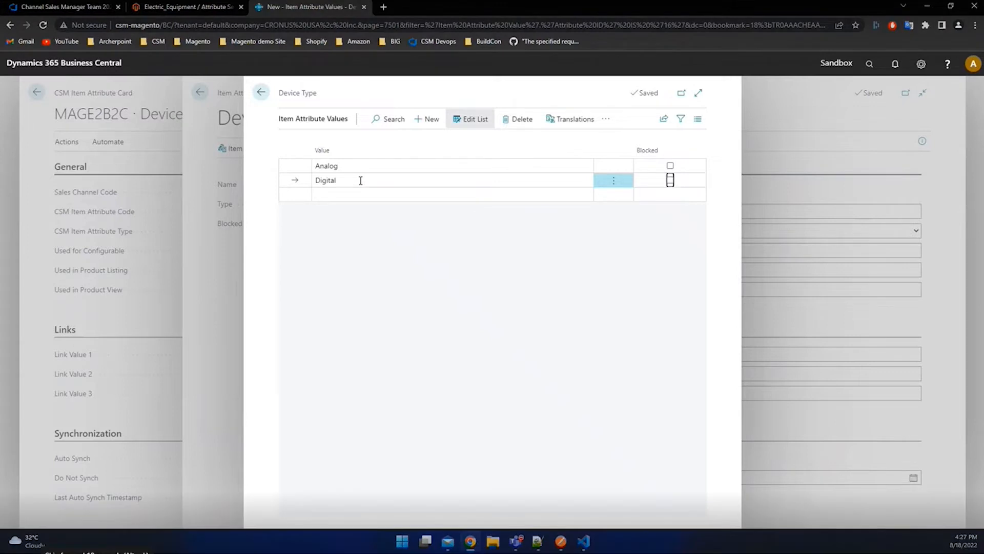
{"action": "key", "text": "Escape"}
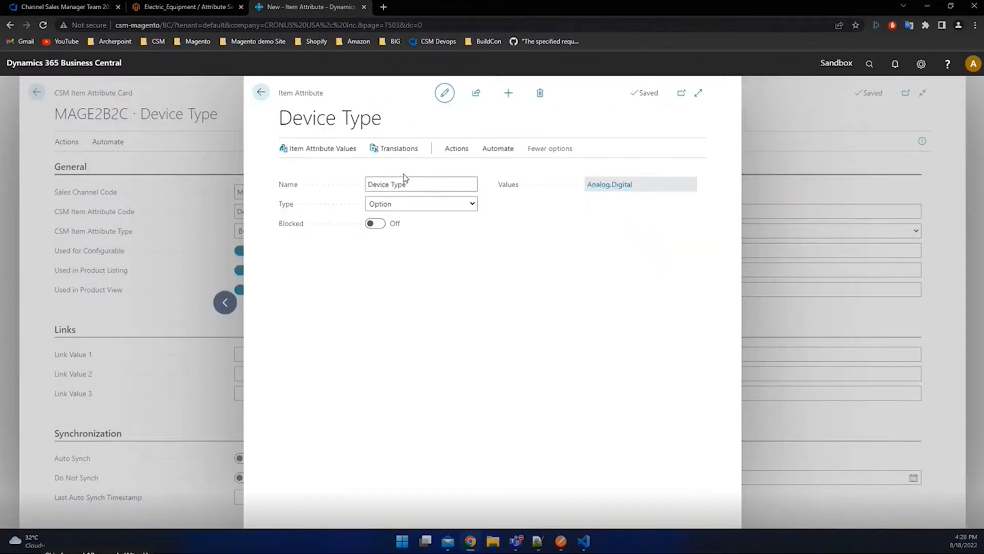
{"action": "key", "text": "Escape"}
- Examine the Device Type card's item attribute options, links, and attribute status with its External ID
{"action": "scroll", "coordinate": [418, 329], "scroll_direction": "up", "scroll_amount": 4}
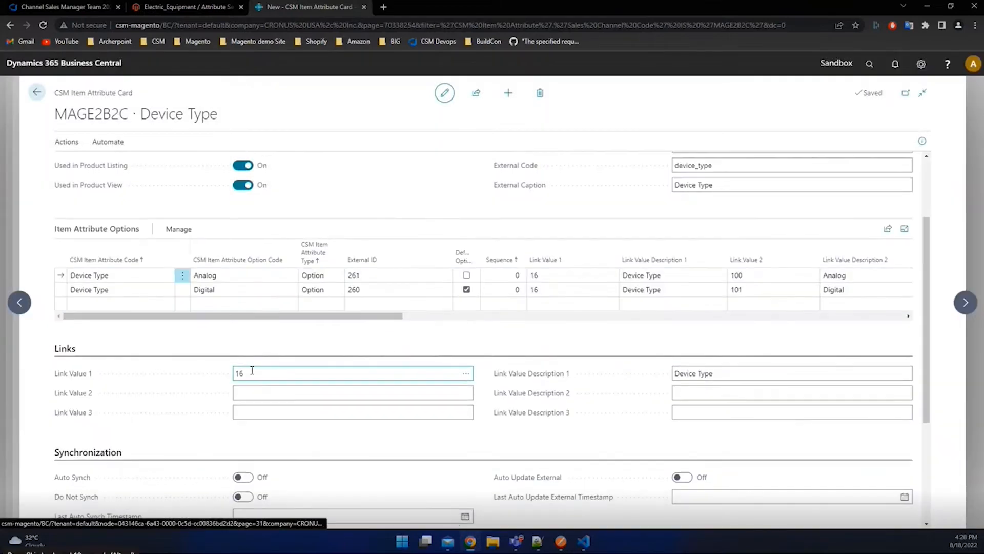
{"action": "scroll", "coordinate": [228, 407], "scroll_direction": "down", "scroll_amount": 2}
{"action": "scroll", "coordinate": [228, 407], "scroll_direction": "down", "scroll_amount": 2}
{"action": "left_click", "coordinate": [257, 400]}
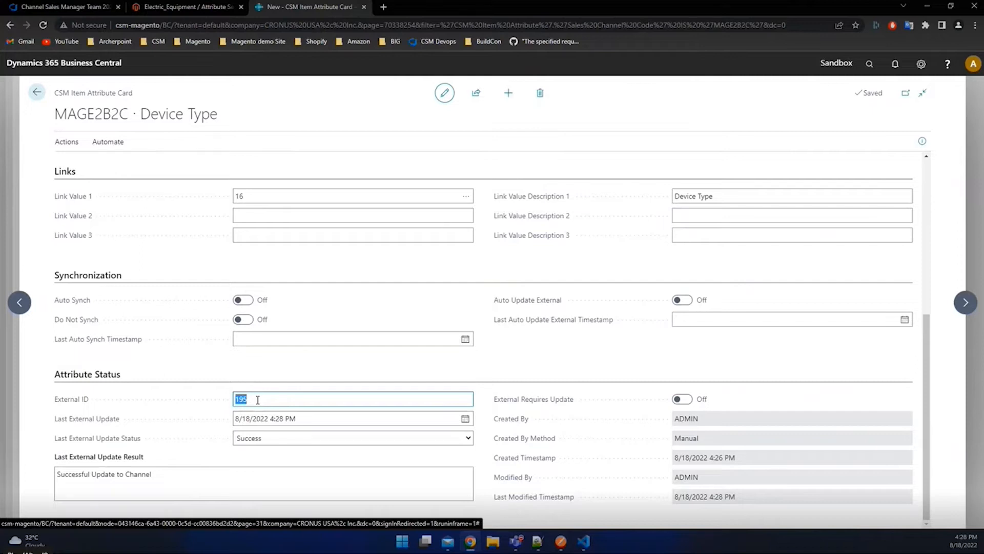
{"action": "left_click", "coordinate": [204, 340]}
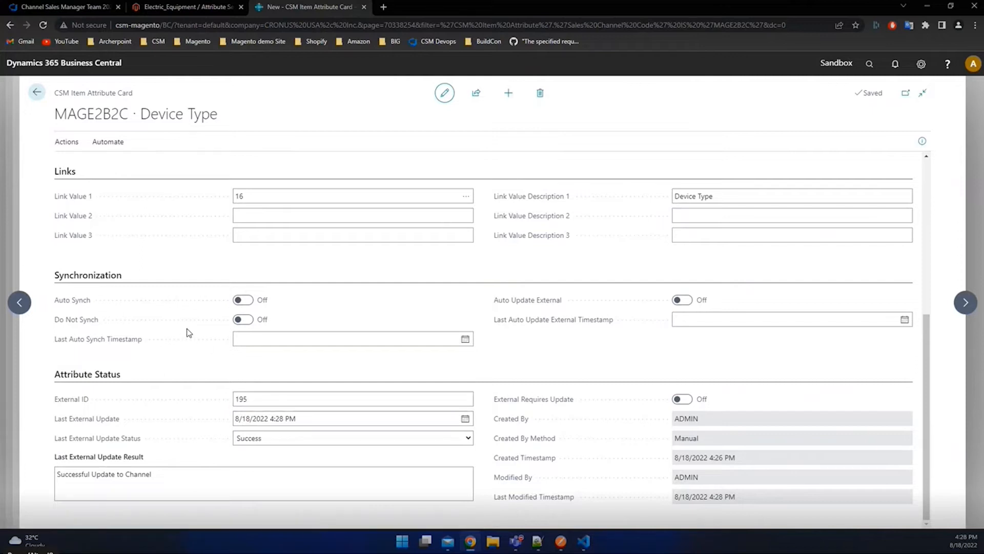
{"action": "scroll", "coordinate": [189, 332], "scroll_direction": "up", "scroll_amount": 5}
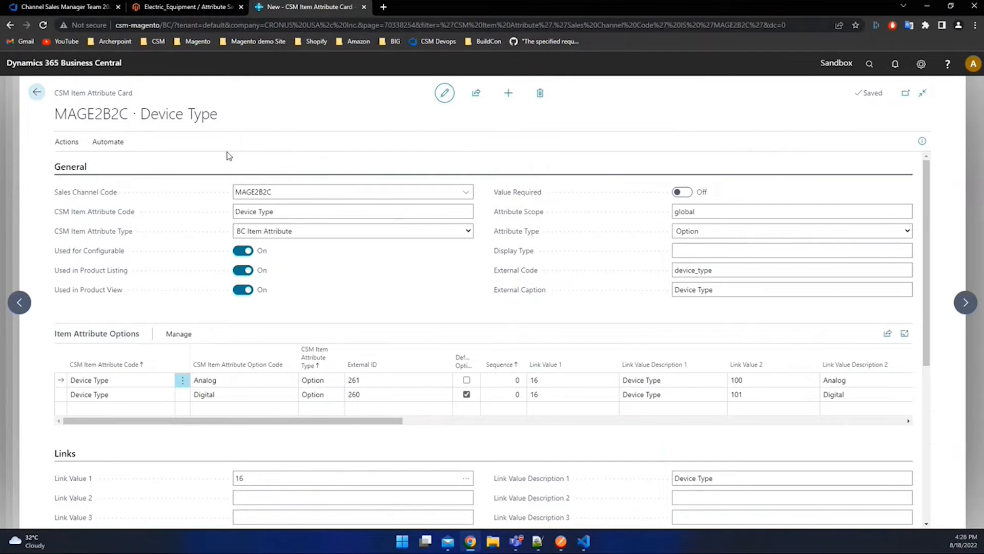
- Add another CSM item attribute for MAGE2B2C with the attribute code Wire Type
{"action": "left_click", "coordinate": [510, 94]}
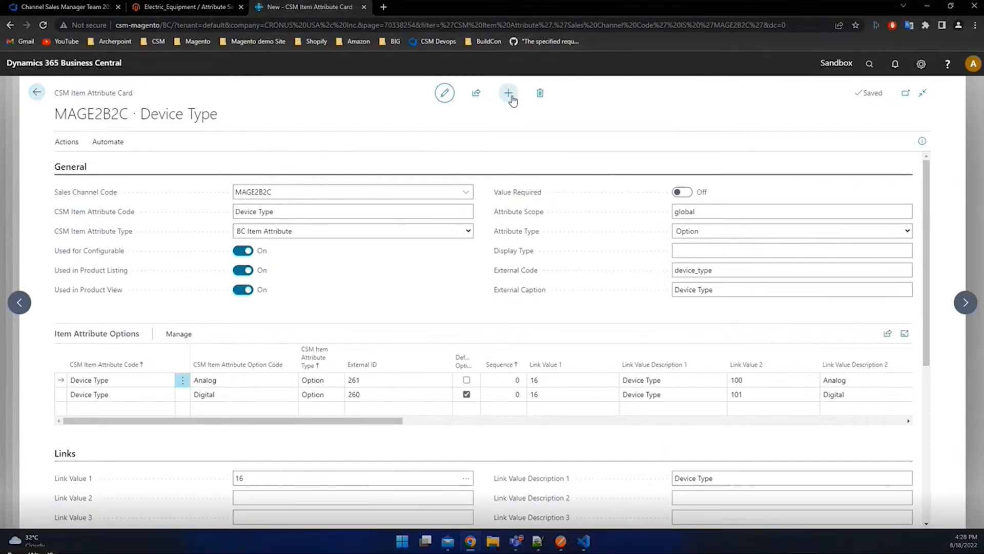
{"action": "left_click", "coordinate": [294, 209]}
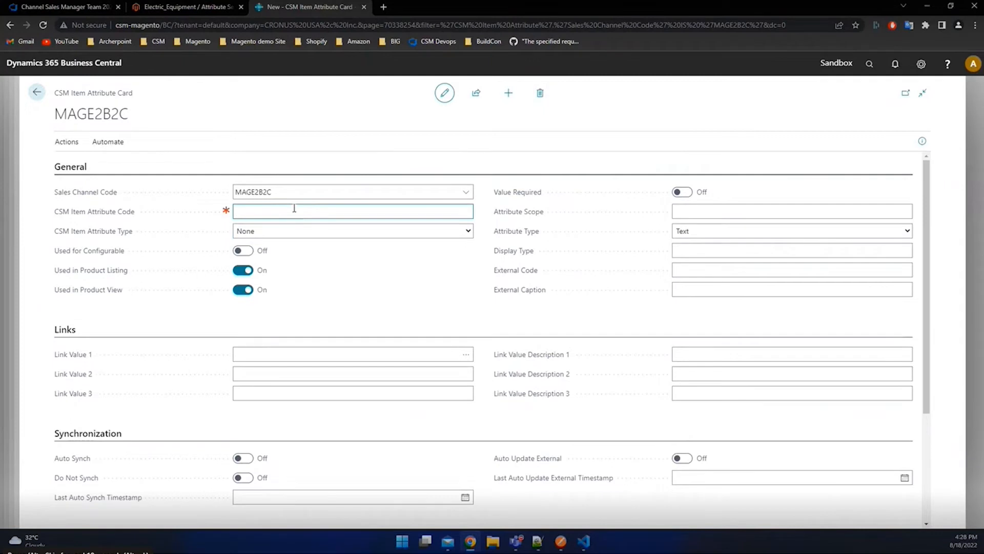
{"action": "type", "text": "Wire"}
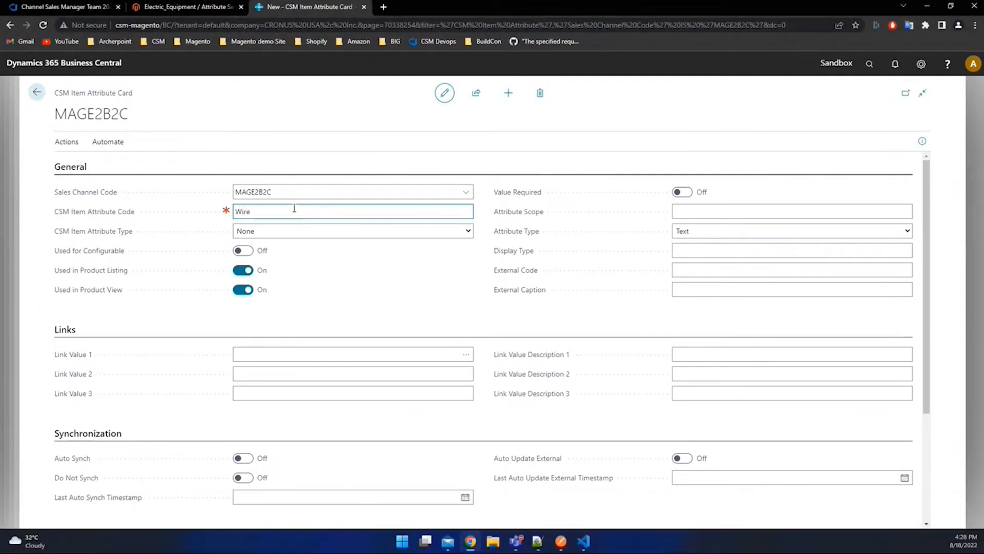
{"action": "type", "text": " Type"}
{"action": "key", "text": "Tab"}
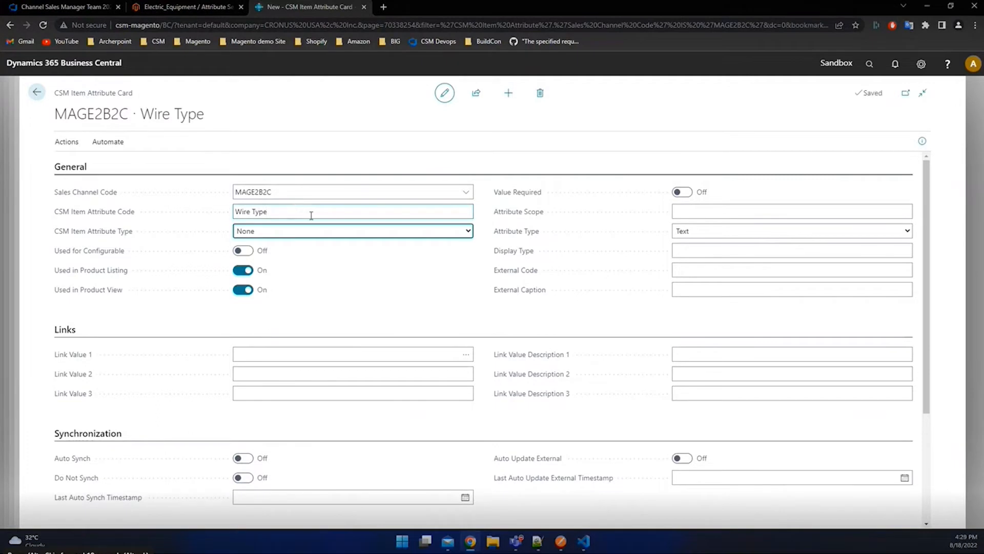
- Set Wire Type's CSM Item Attribute Type to BC Item Attribute and turn on Used for Configurable
{"action": "left_click", "coordinate": [323, 232]}
{"action": "left_click", "coordinate": [262, 254]}
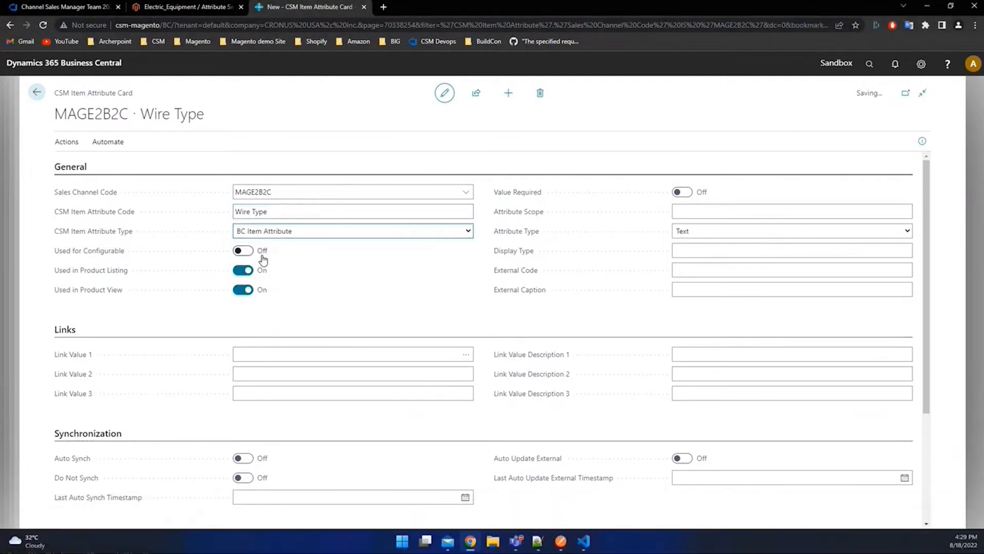
{"action": "left_click", "coordinate": [245, 253]}
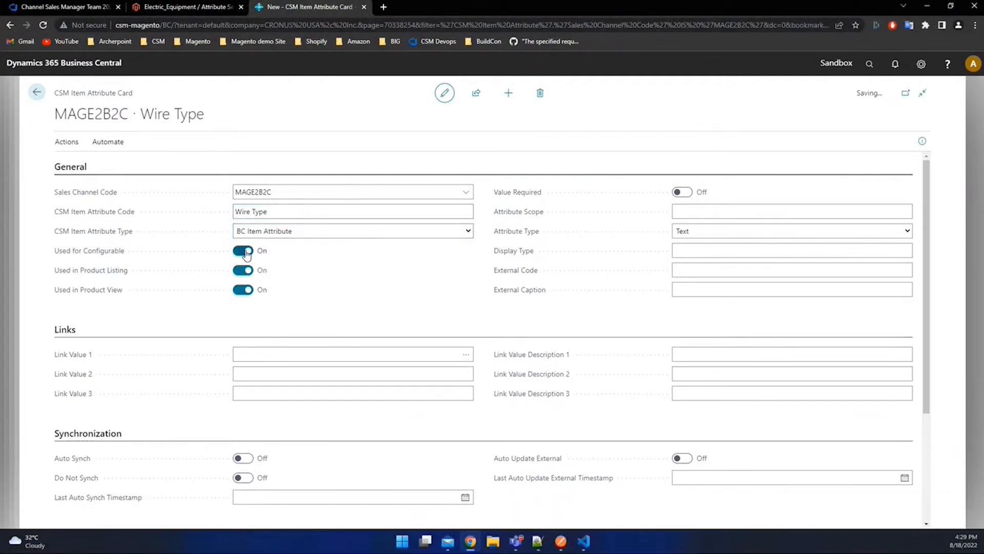
- Create a Wire Type item attribute with the values Wired and Wireless and link it as the card's Link Value 1
{"action": "scroll", "coordinate": [415, 277], "scroll_direction": "down", "scroll_amount": 2}
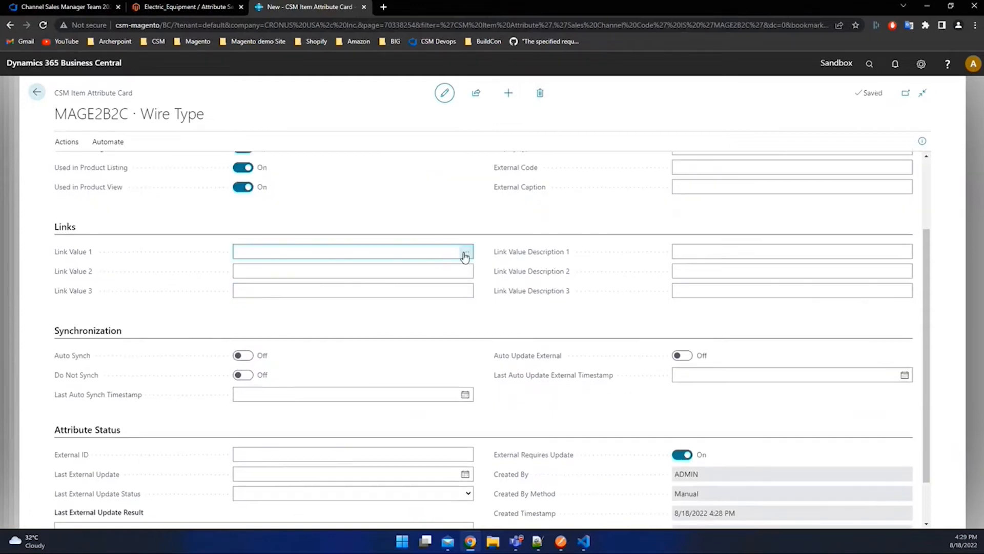
{"action": "left_click", "coordinate": [464, 254]}
{"action": "left_click", "coordinate": [465, 254]}
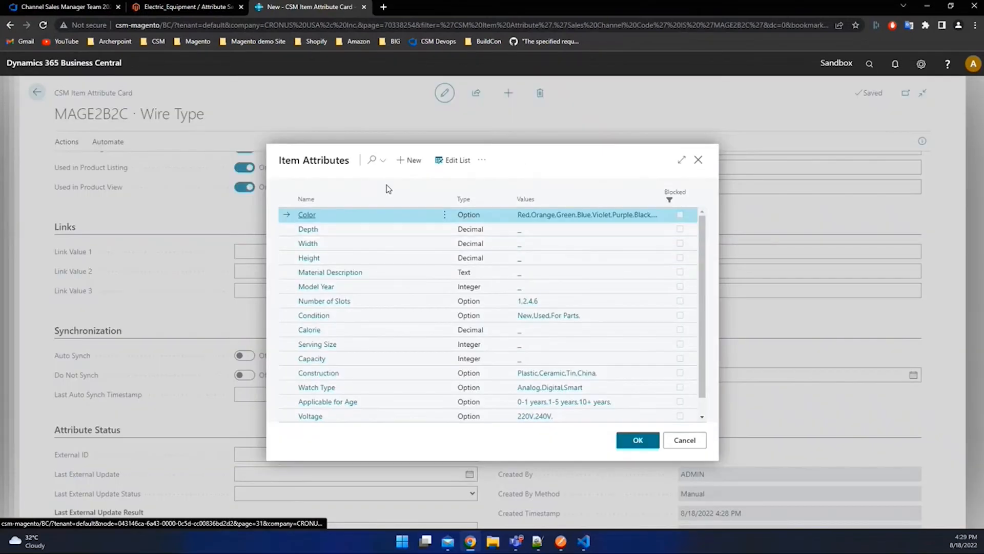
{"action": "left_click", "coordinate": [405, 159]}
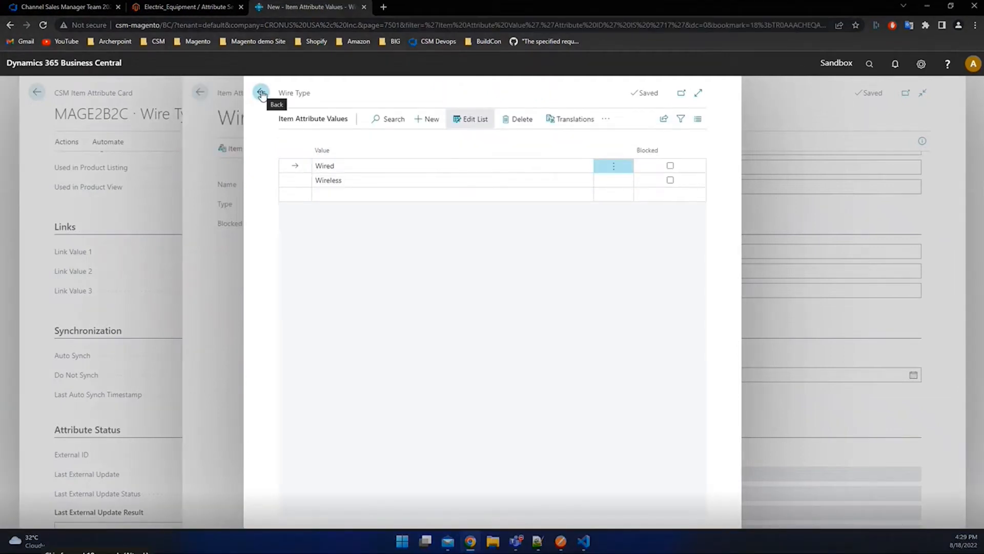
{"action": "left_click", "coordinate": [263, 96]}
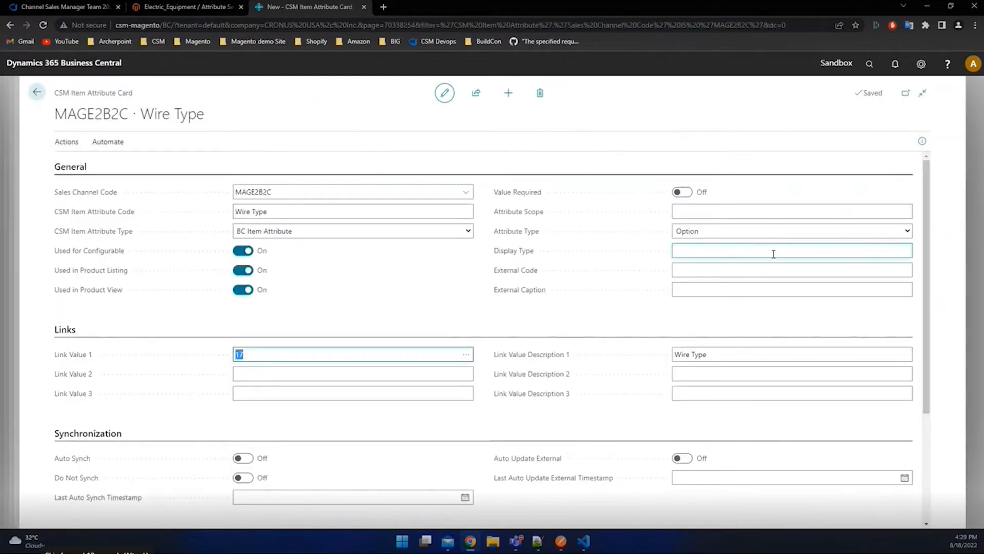
- Send the Wire Type attribute to the sales channel
{"action": "scroll", "coordinate": [257, 321], "scroll_direction": "down", "scroll_amount": 3}
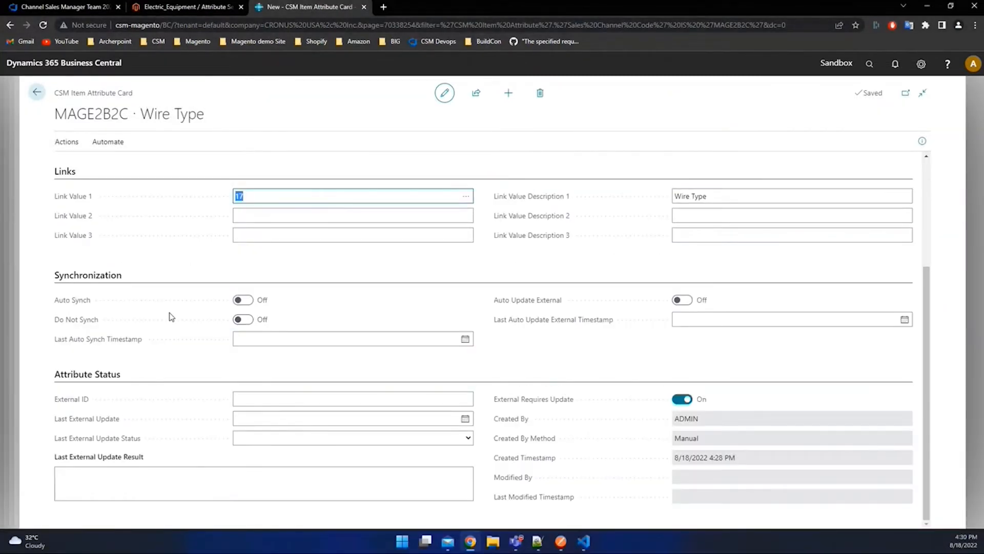
{"action": "left_click", "coordinate": [67, 142]}
{"action": "left_click", "coordinate": [92, 165]}
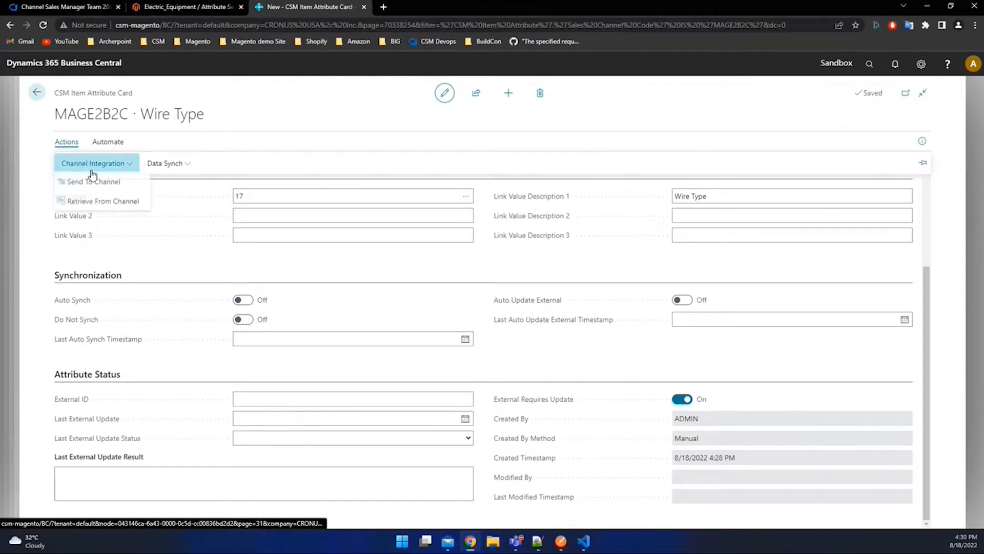
{"action": "left_click", "coordinate": [119, 189]}
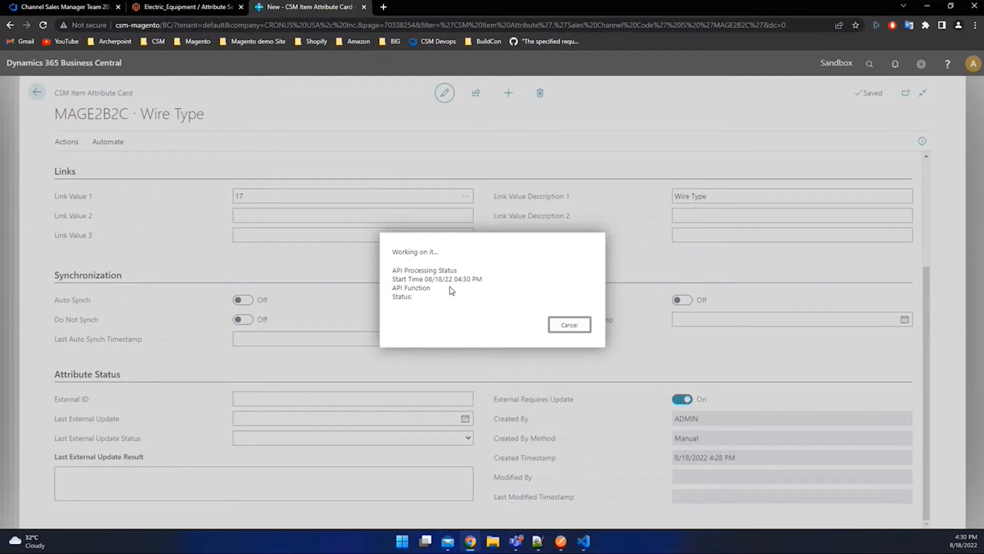
- Check Wire Type's External ID and search the product attributes in Magento for the attribute code "type"
{"action": "scroll", "coordinate": [275, 376], "scroll_direction": "down", "scroll_amount": 3}
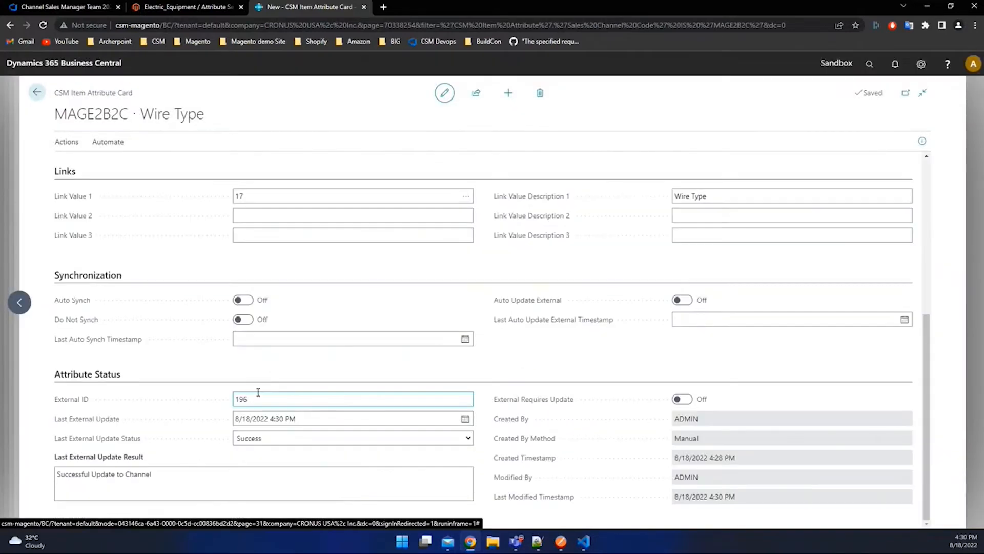
{"action": "left_click", "coordinate": [256, 400]}
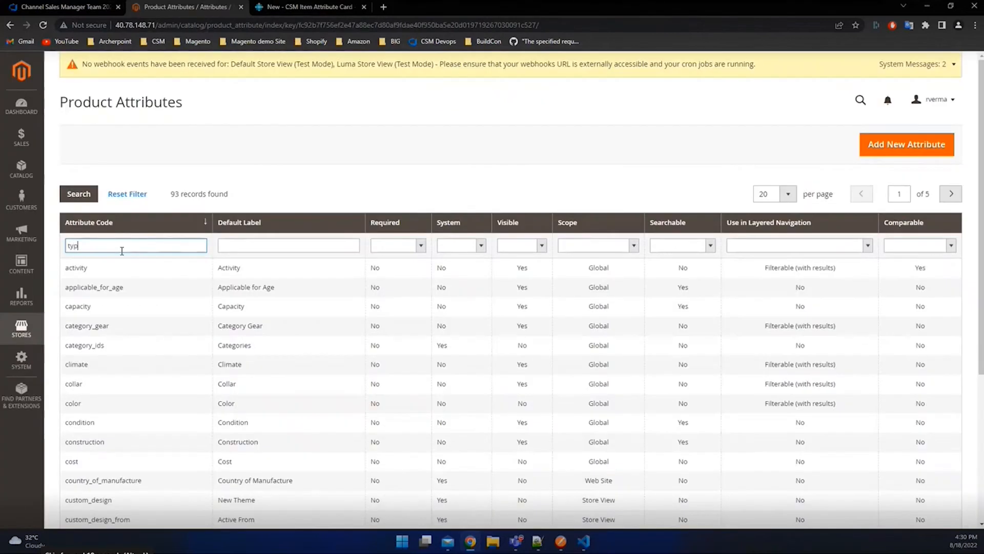
{"action": "type", "text": "e"}
{"action": "left_click", "coordinate": [86, 195]}
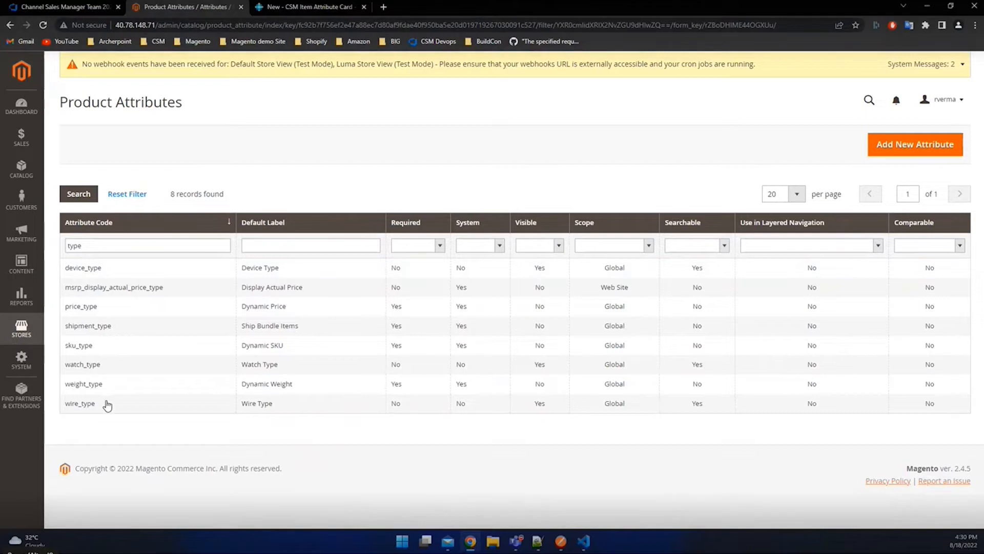
- Switch back to Business Central, look through the CSM Item Attributes list, and return to the MAGE2B2C sales channel card
{"action": "left_click", "coordinate": [303, 9]}
{"action": "scroll", "coordinate": [118, 207], "scroll_direction": "up", "scroll_amount": 5}
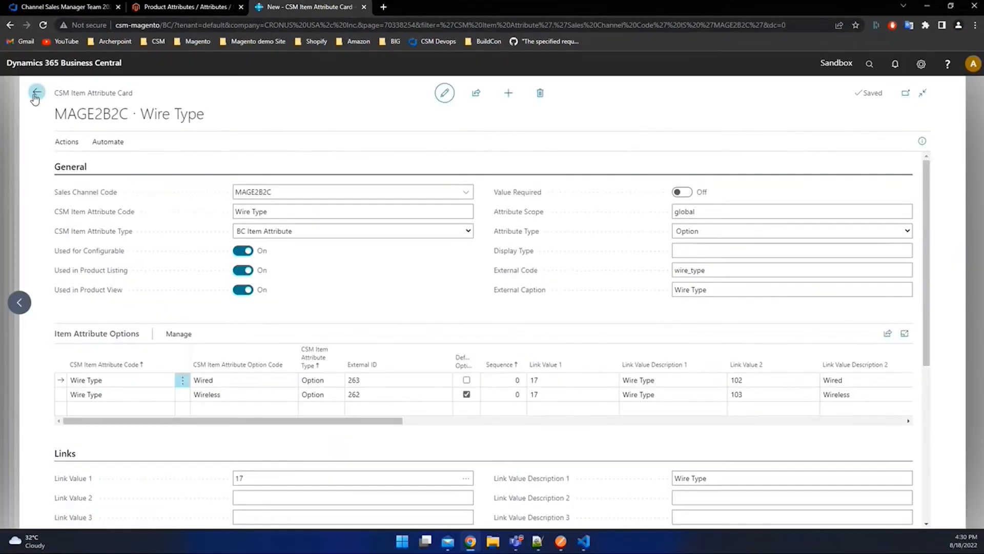
{"action": "left_click", "coordinate": [35, 98]}
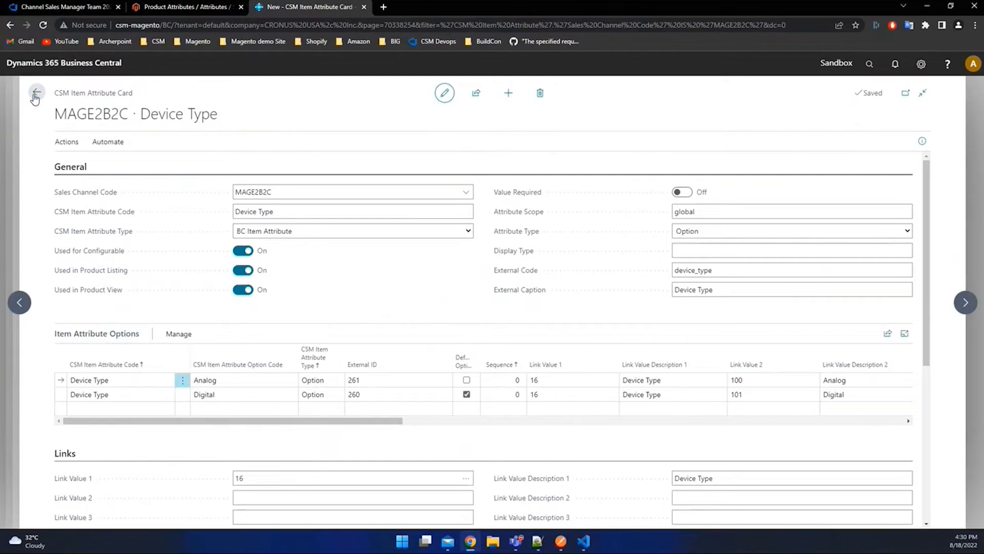
{"action": "left_click", "coordinate": [35, 98]}
{"action": "scroll", "coordinate": [240, 229], "scroll_direction": "down", "scroll_amount": 5}
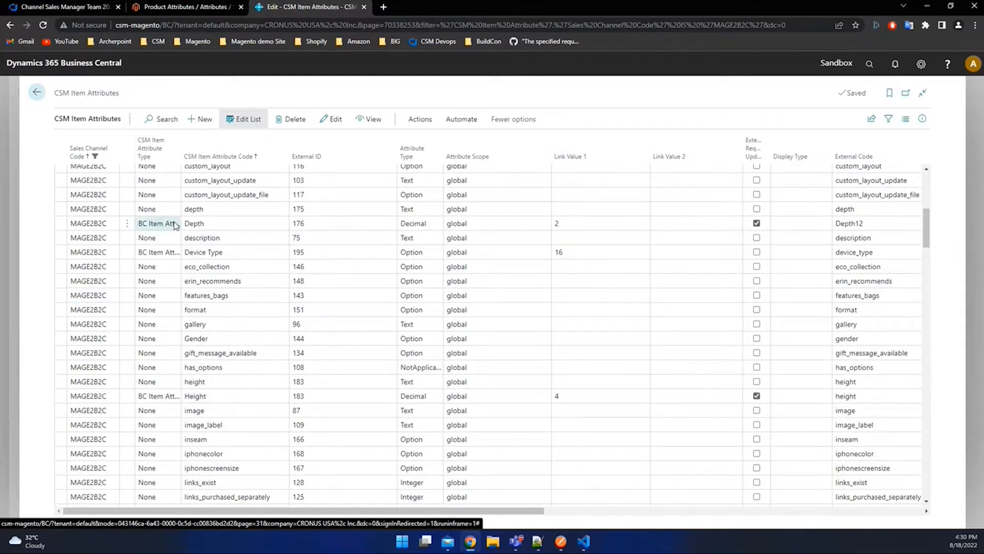
{"action": "scroll", "coordinate": [227, 283], "scroll_direction": "up", "scroll_amount": 2}
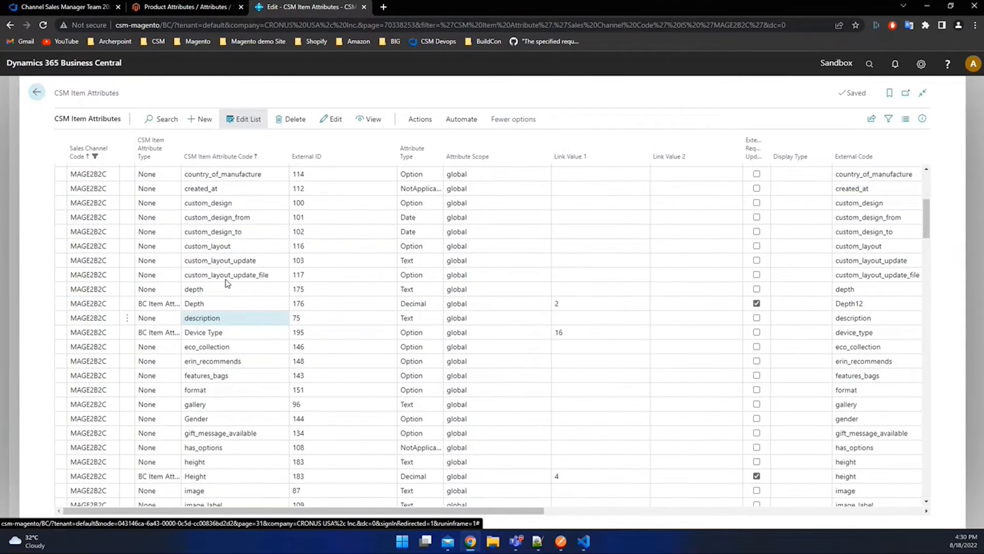
{"action": "scroll", "coordinate": [227, 282], "scroll_direction": "up", "scroll_amount": 3}
{"action": "left_click", "coordinate": [34, 93]}
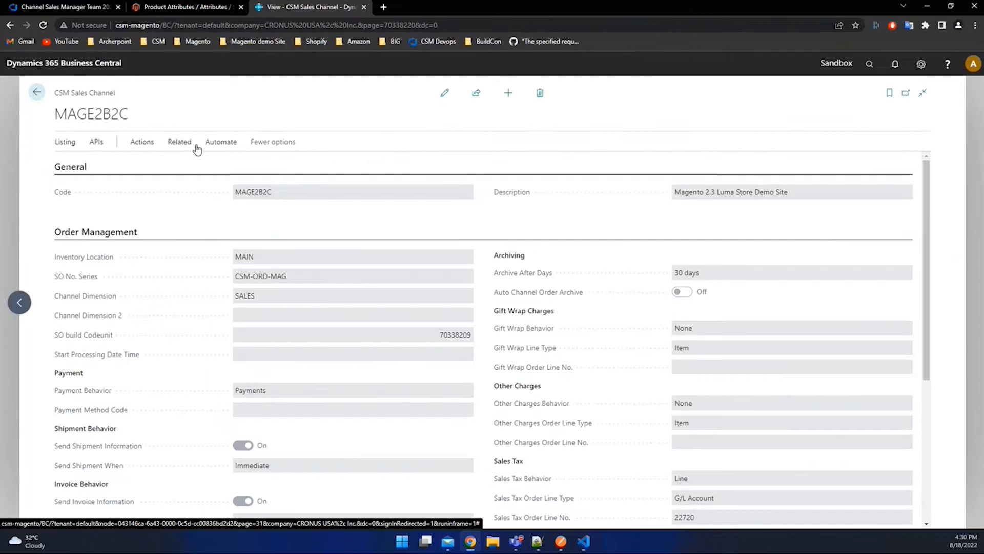
- Go to the items list, open the Mouse item 1008, and open its item variation card
{"action": "left_click", "coordinate": [35, 94]}
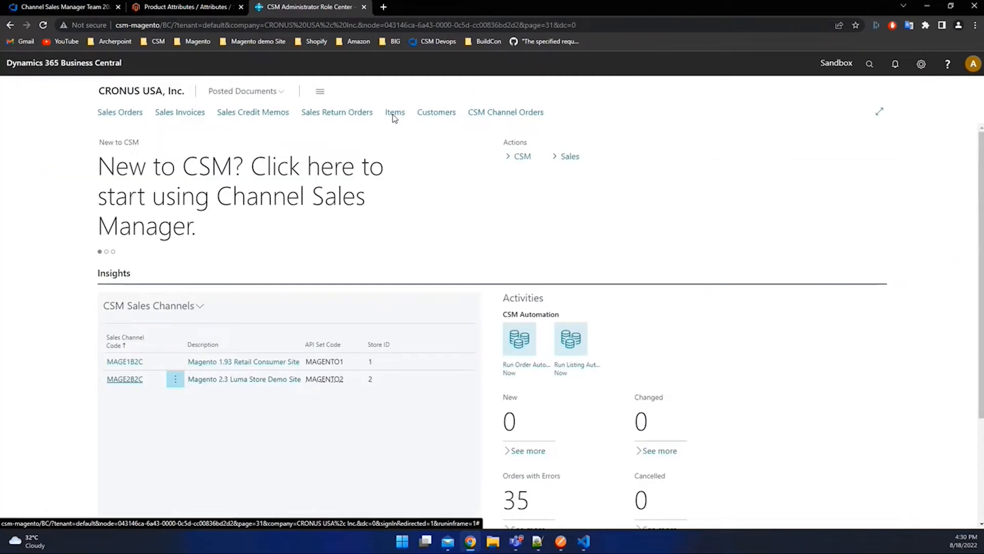
{"action": "left_click", "coordinate": [395, 114]}
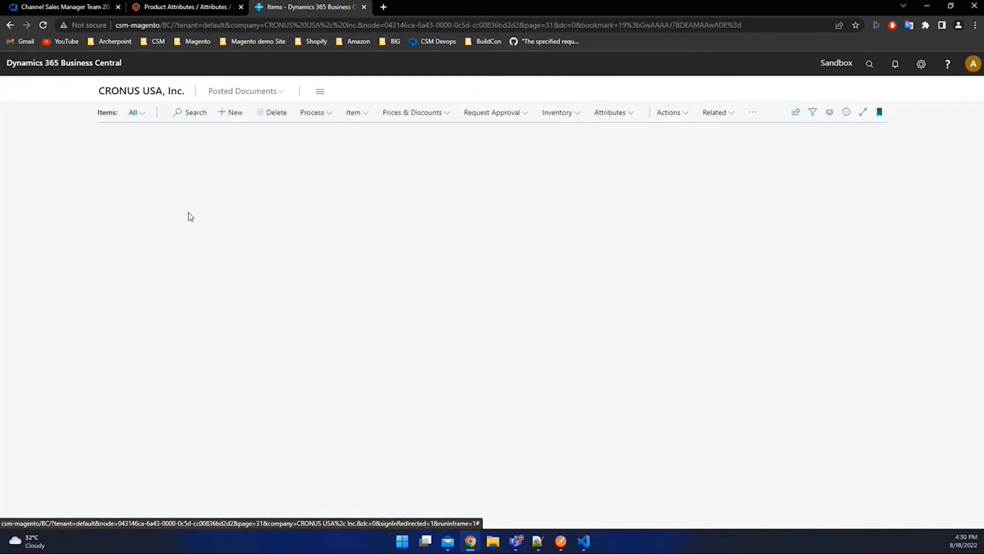
{"action": "left_click", "coordinate": [114, 280]}
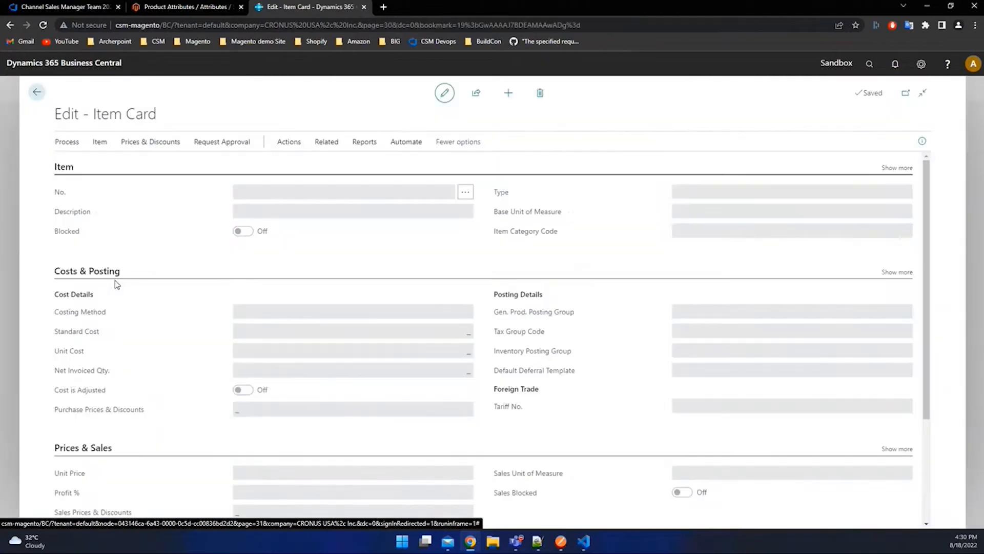
{"action": "left_click", "coordinate": [328, 167]}
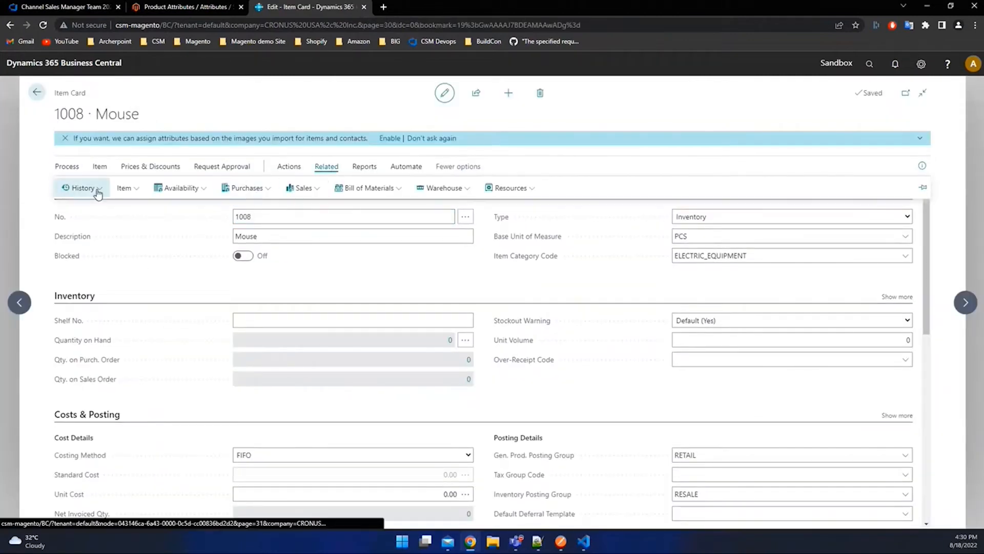
{"action": "left_click", "coordinate": [124, 188]}
{"action": "left_click", "coordinate": [158, 324]}
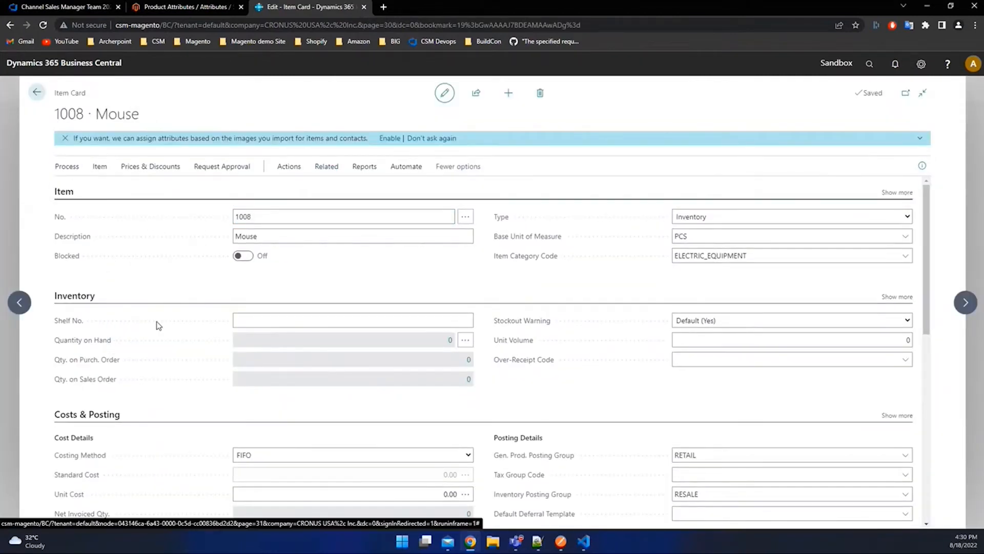
- Add a Wire Type option to the Mouse variation with link type Item Attribute, linked to the Wire Type attribute
{"action": "left_click", "coordinate": [107, 390]}
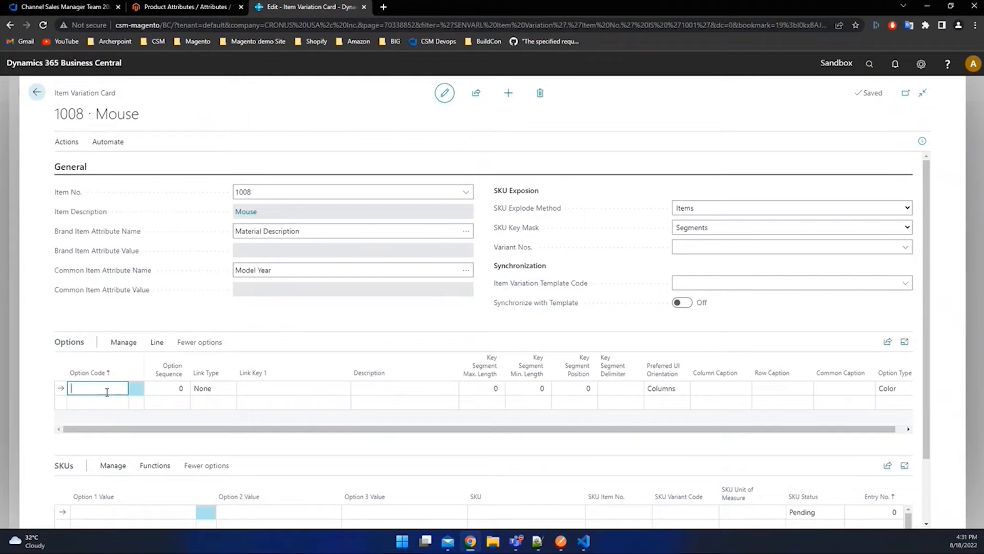
{"action": "type", "text": "Wire Typw"}
{"action": "key", "text": "BackSpace"}
{"action": "type", "text": "e"}
{"action": "left_click", "coordinate": [205, 389]}
{"action": "left_click", "coordinate": [205, 392]}
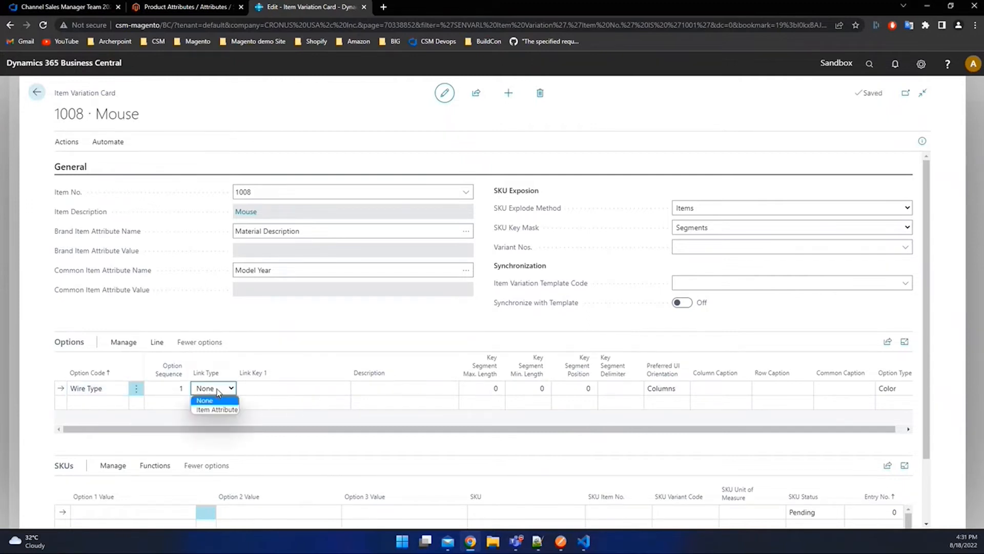
{"action": "left_click", "coordinate": [208, 409]}
{"action": "left_click", "coordinate": [266, 393]}
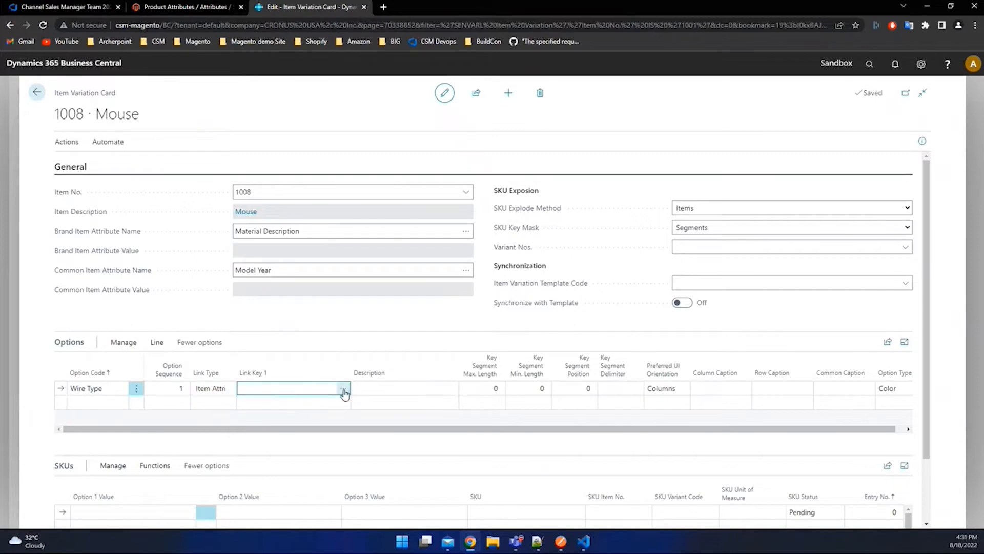
{"action": "left_click", "coordinate": [345, 393]}
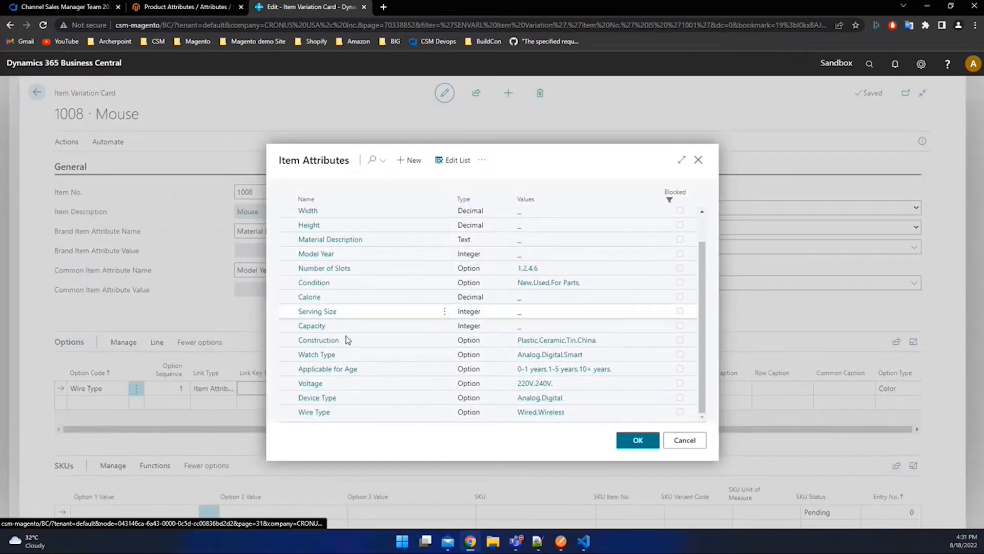
{"action": "left_click", "coordinate": [325, 418]}
- Add a Device Type option with link type Item Attribute, linked to the Device Type attribute
{"action": "left_click", "coordinate": [86, 402]}
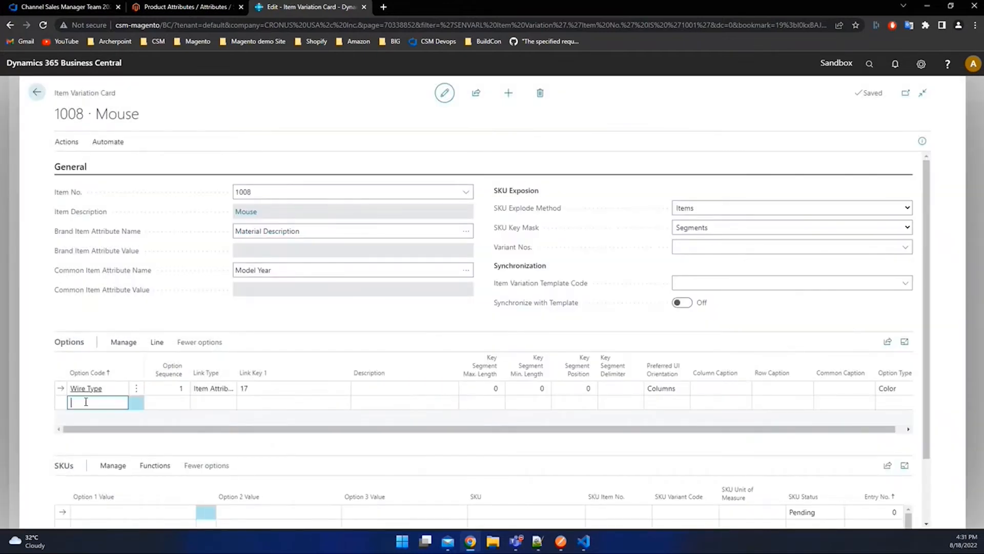
{"action": "type", "text": "Devi"}
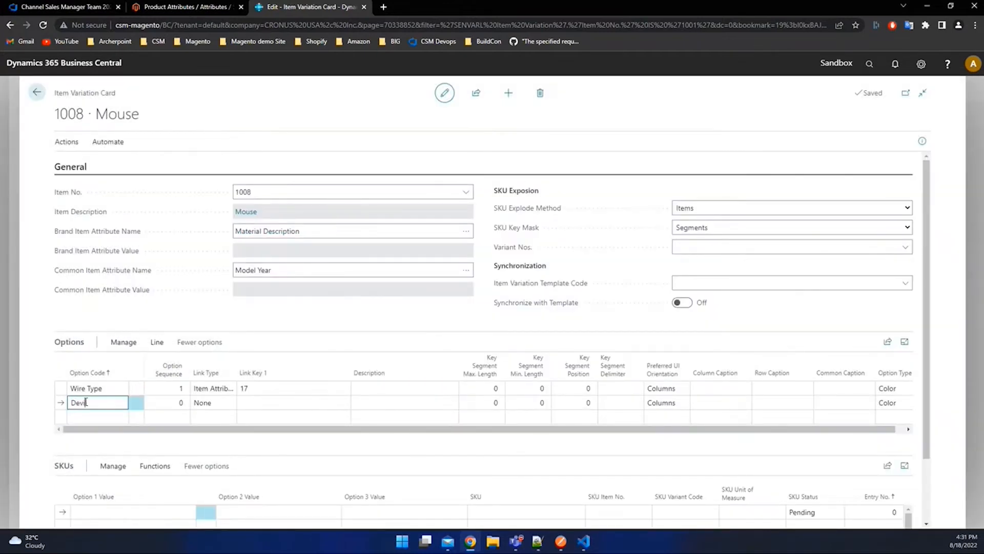
{"action": "type", "text": "ce Type"}
{"action": "key", "text": "Tab"}
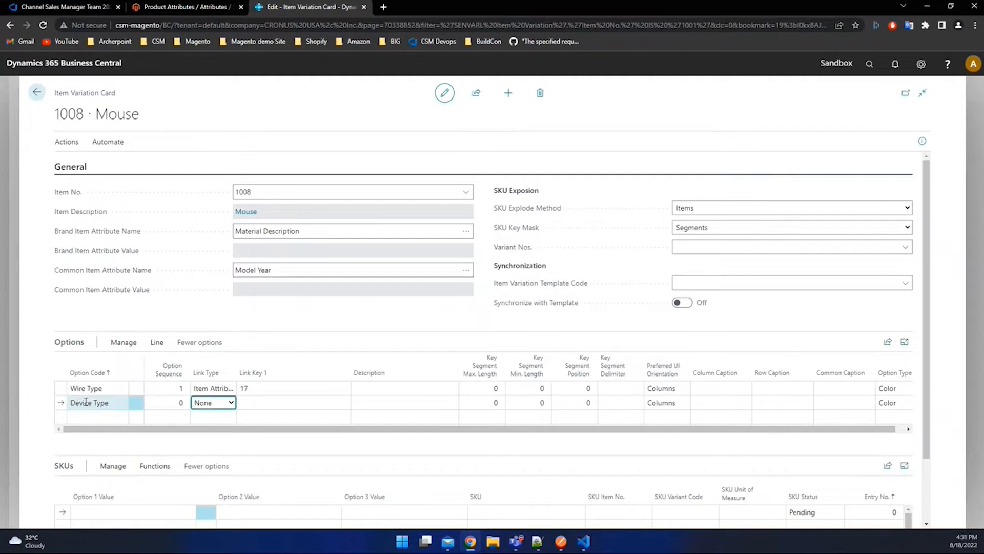
{"action": "left_click", "coordinate": [218, 402]}
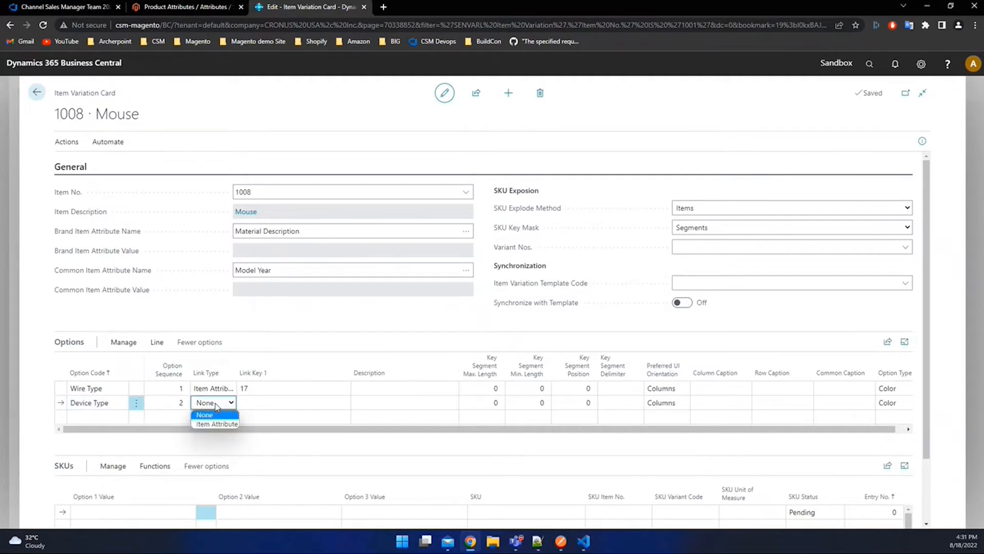
{"action": "left_click", "coordinate": [207, 421]}
{"action": "left_click", "coordinate": [245, 398]}
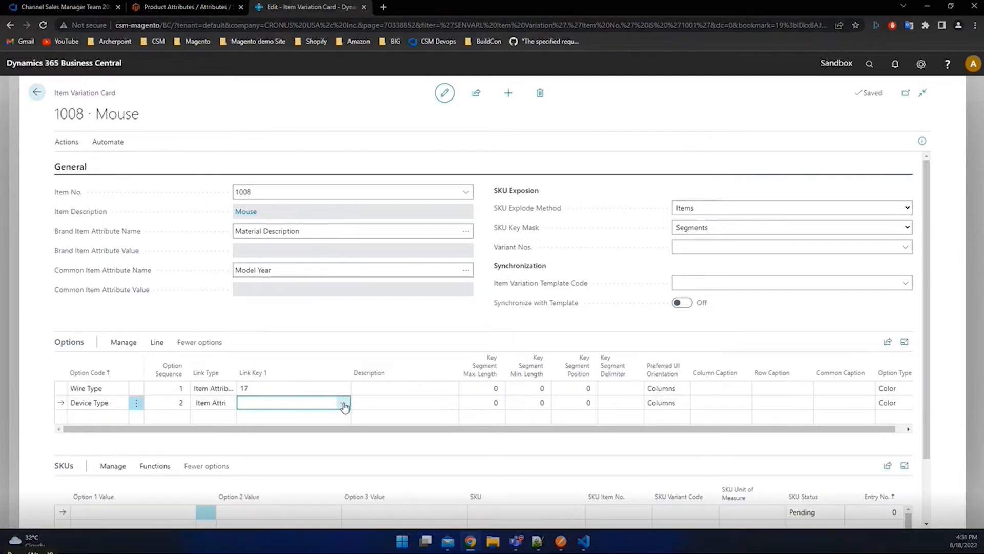
{"action": "left_click", "coordinate": [344, 405]}
{"action": "scroll", "coordinate": [362, 285], "scroll_direction": "down", "scroll_amount": 3}
{"action": "left_click", "coordinate": [330, 399]}
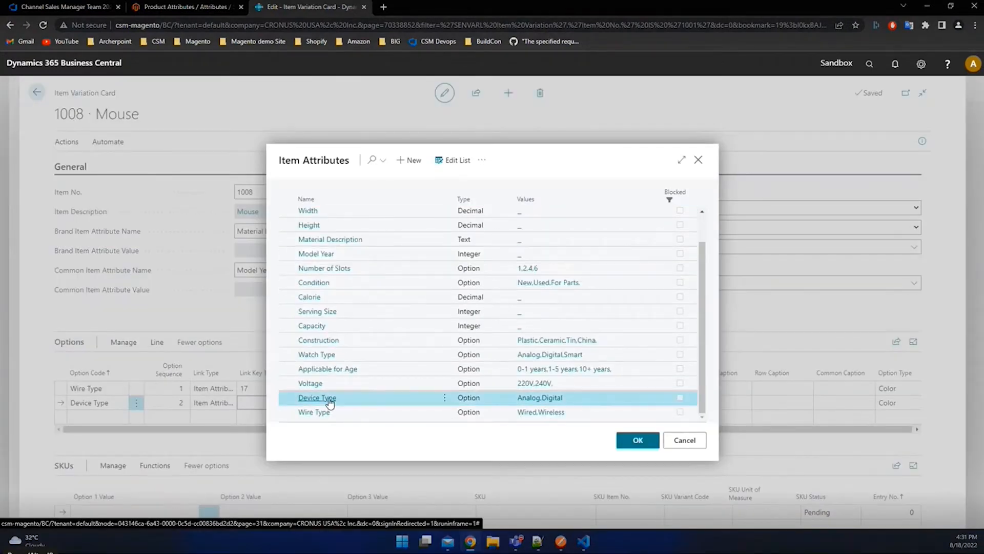
{"action": "double_click", "coordinate": [328, 398]}
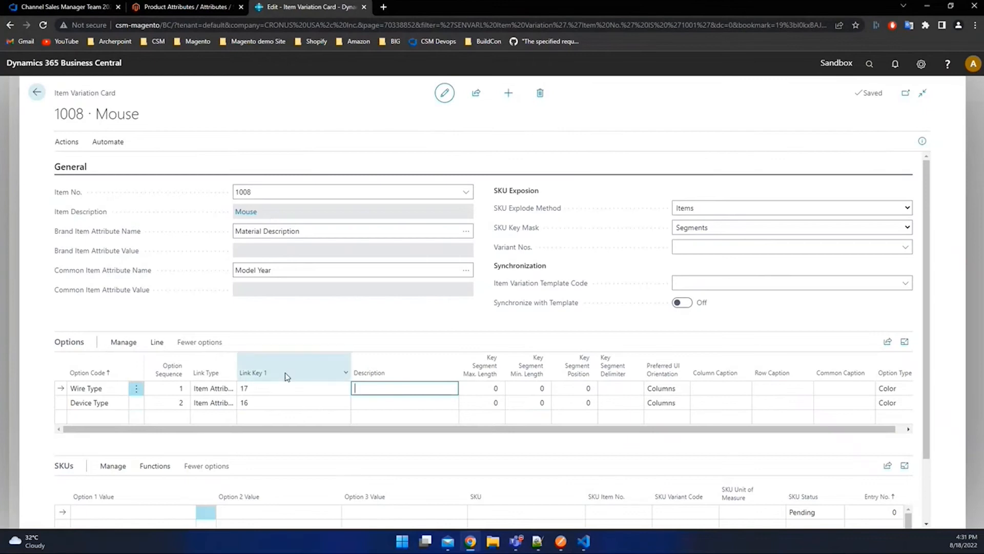
- Show the variation details and try to synchronize the Wire Type option with its linked item attribute
{"action": "scroll", "coordinate": [287, 377], "scroll_direction": "down", "scroll_amount": 2}
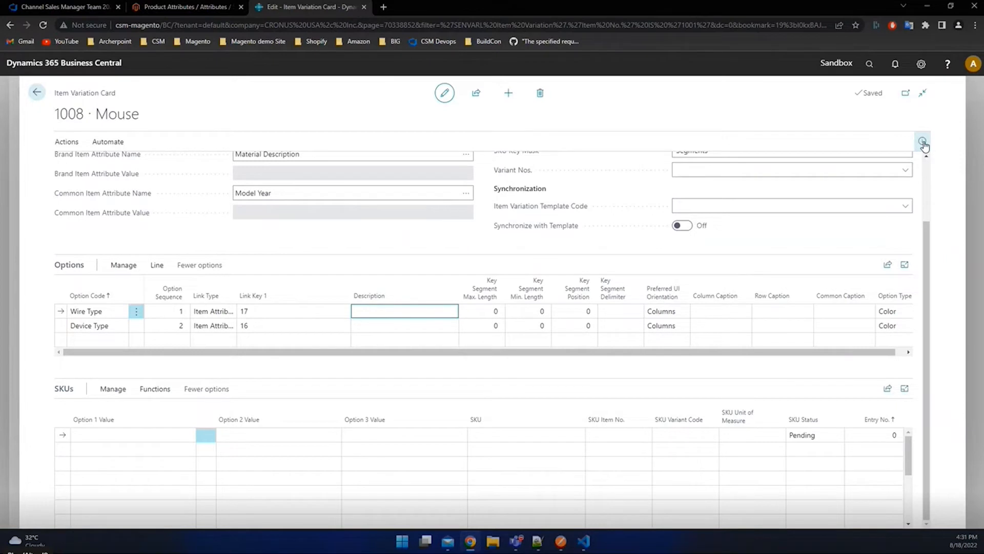
{"action": "left_click", "coordinate": [922, 142]}
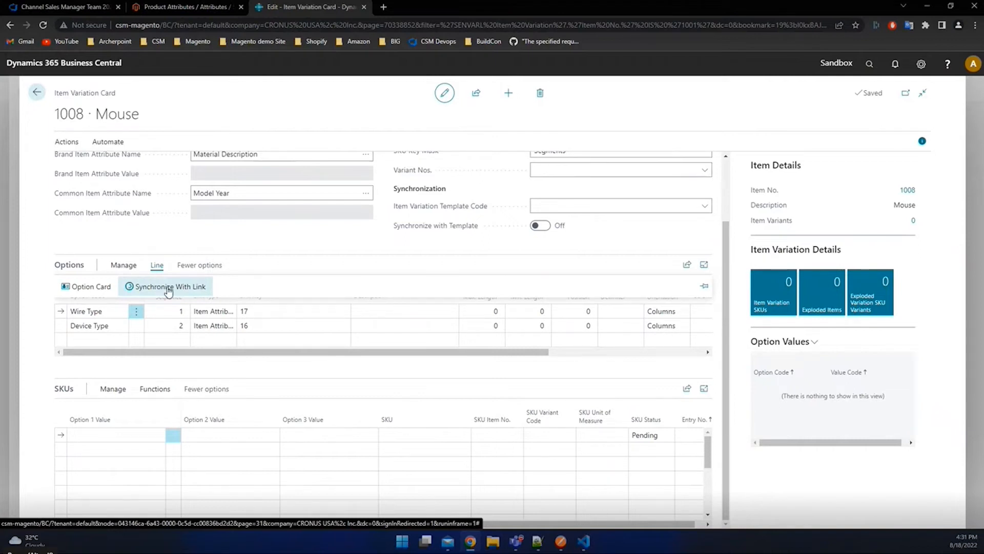
{"action": "left_click", "coordinate": [169, 289]}
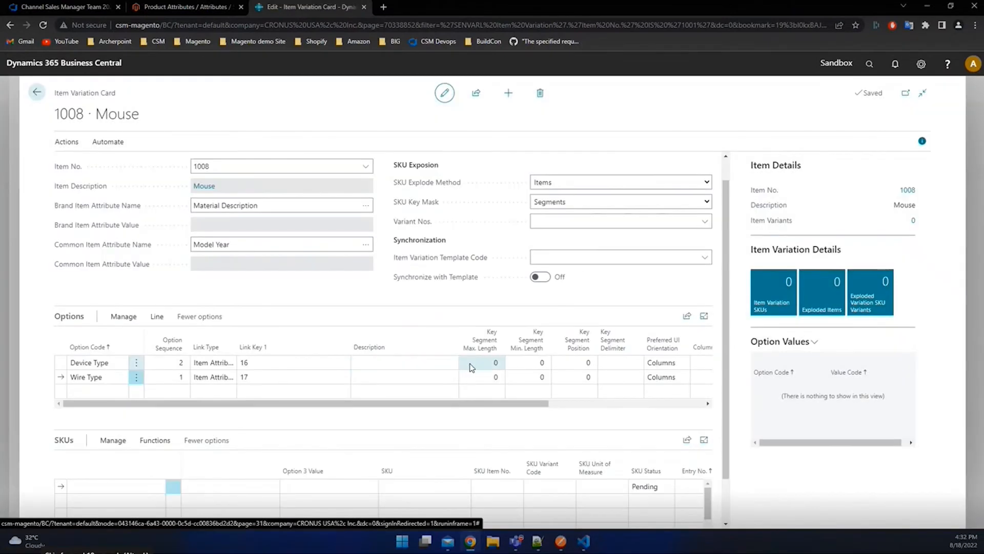
- Give Device Type and Wire Type key segments of length 1 to 4, positions 1 and 2, delimiter "-", and synchronize Device Type with its link
{"action": "type", "text": "-"}
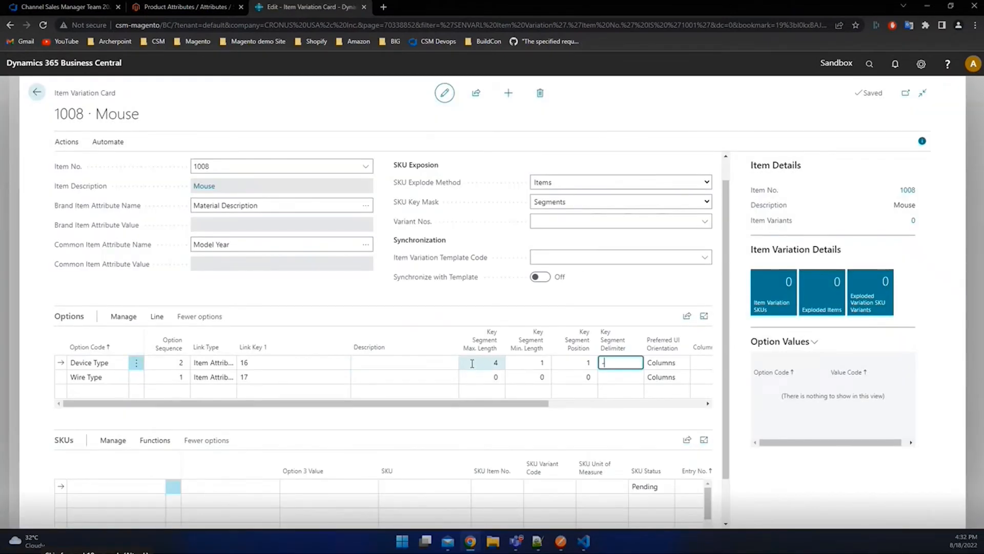
{"action": "left_click", "coordinate": [490, 379]}
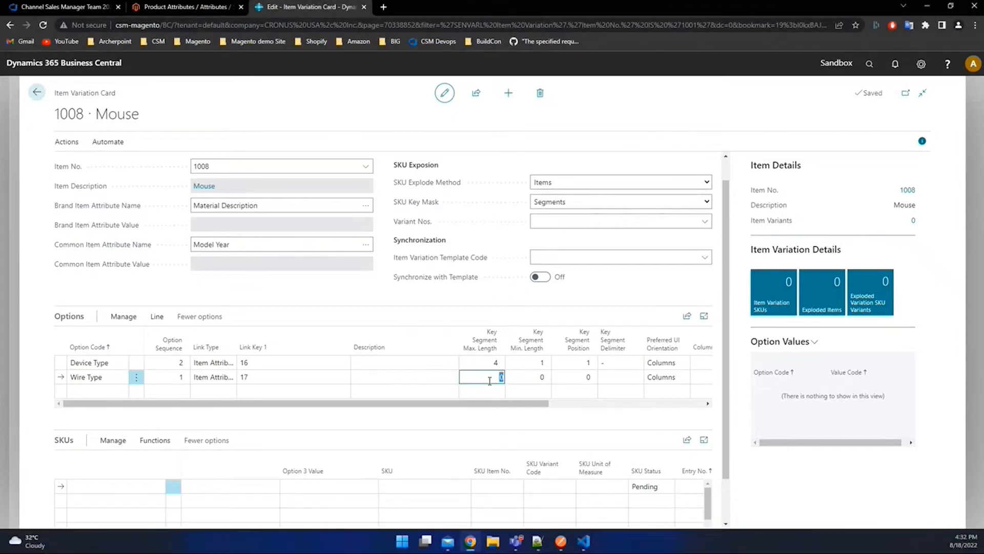
{"action": "type", "text": "4"}
{"action": "key", "text": "Tab"}
{"action": "left_click", "coordinate": [157, 316]}
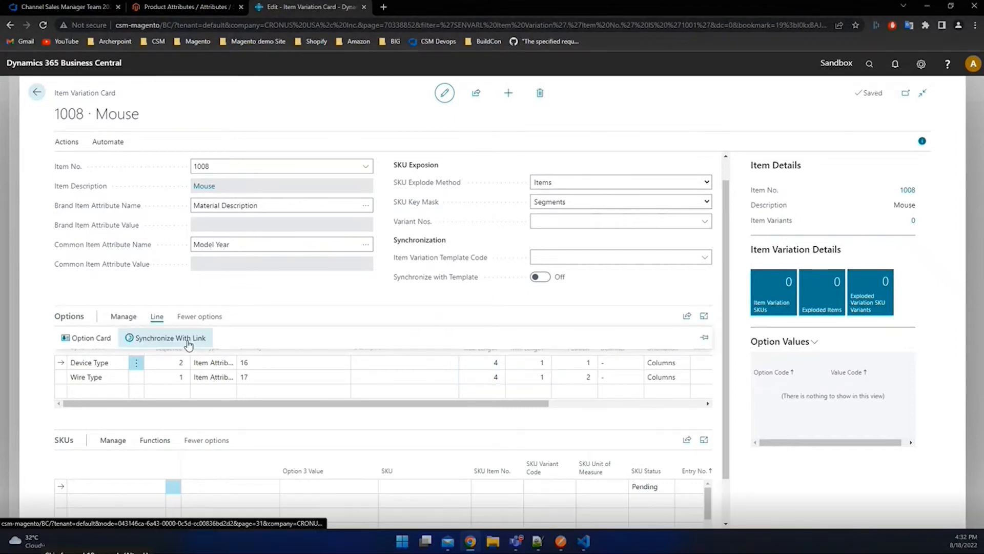
{"action": "left_click", "coordinate": [188, 342]}
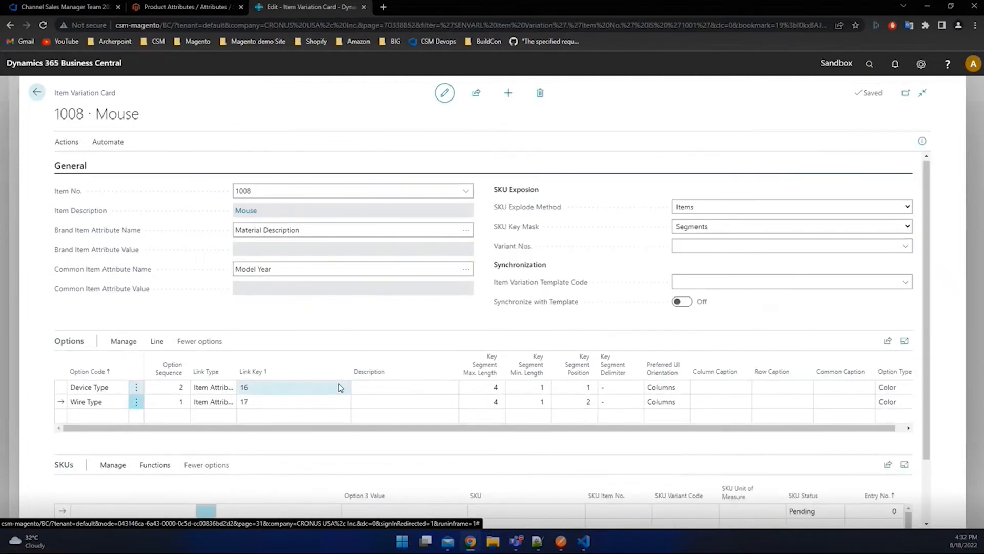
- Generate the SKU lines for the Wire Type and Device Type value combinations of the Mouse variation
{"action": "scroll", "coordinate": [340, 387], "scroll_direction": "down", "scroll_amount": 1}
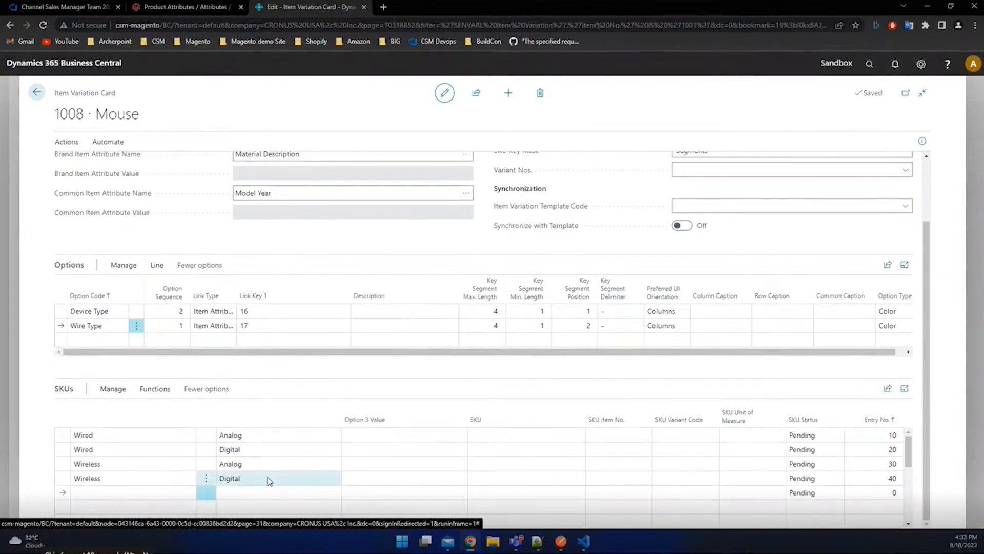
{"action": "left_click", "coordinate": [267, 477]}
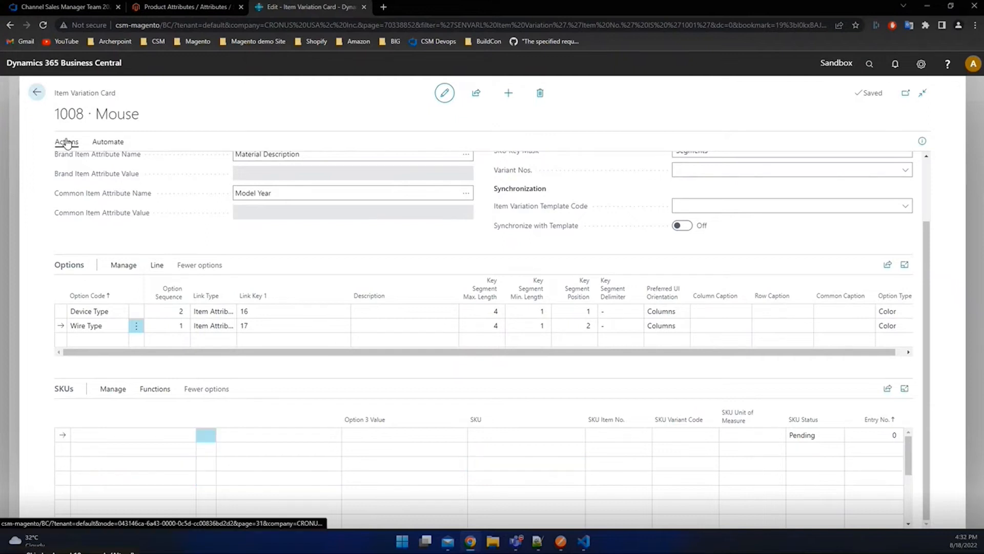
{"action": "left_click", "coordinate": [67, 143]}
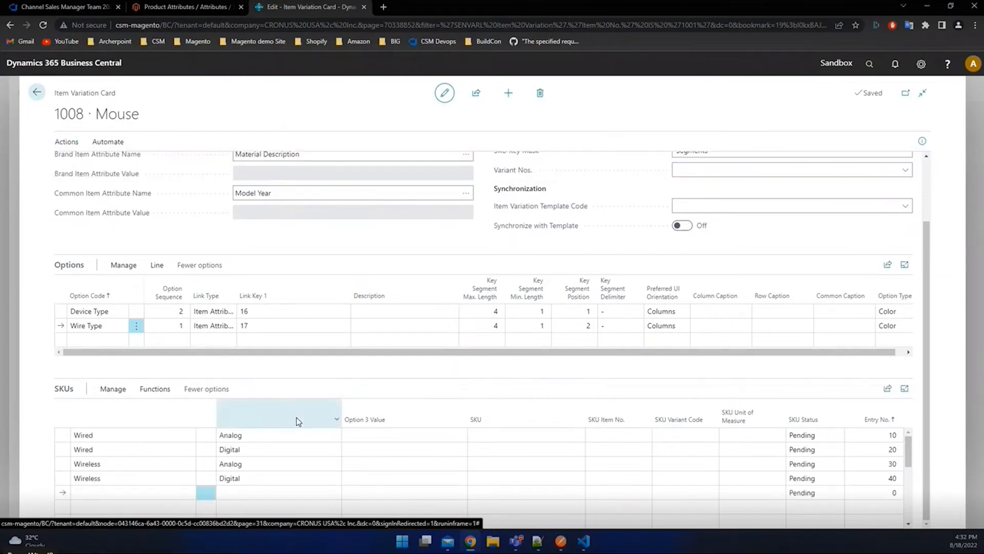
{"action": "left_click", "coordinate": [267, 477]}
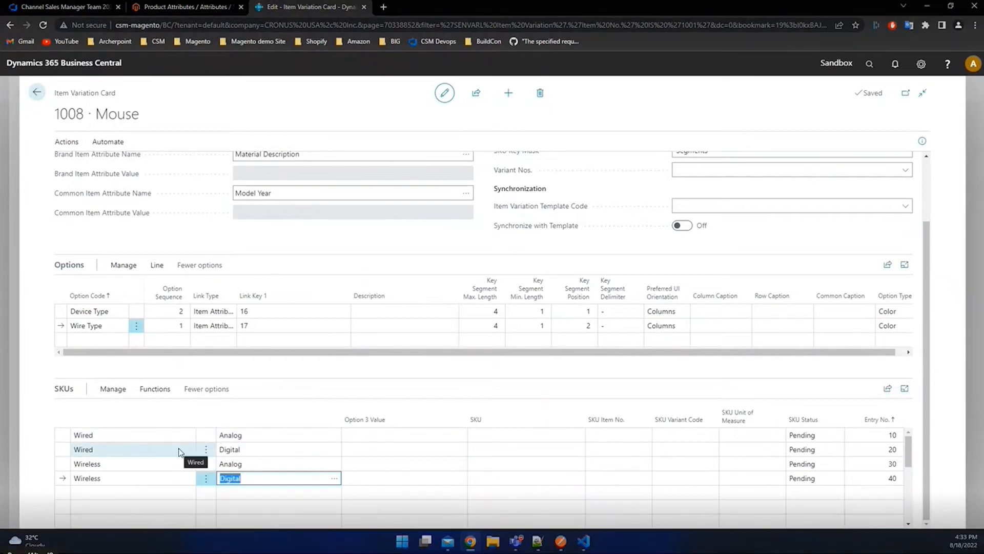
- Check the SKU Item No. and SKU Variant Code fields on the Wireless SKU lines
{"action": "left_click", "coordinate": [615, 464]}
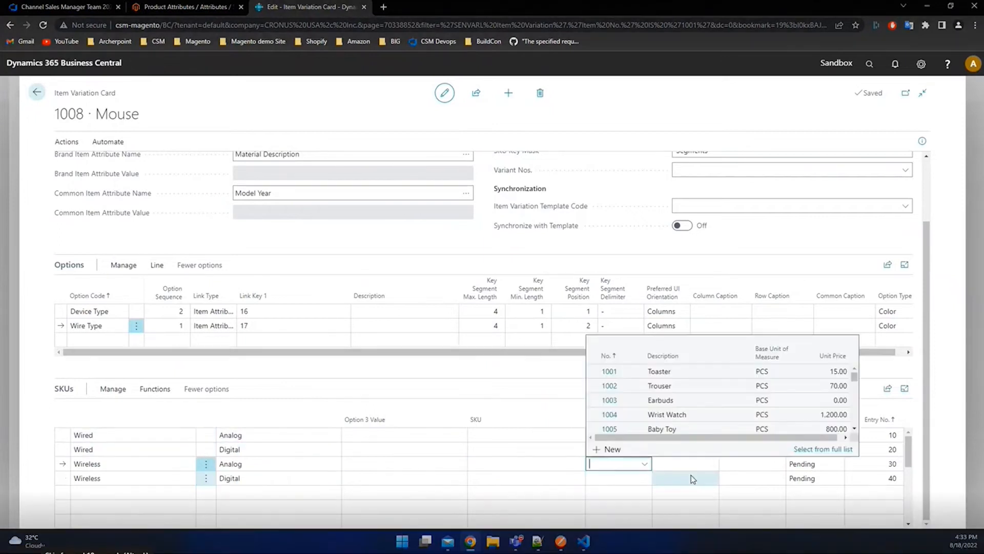
{"action": "left_click", "coordinate": [513, 375]}
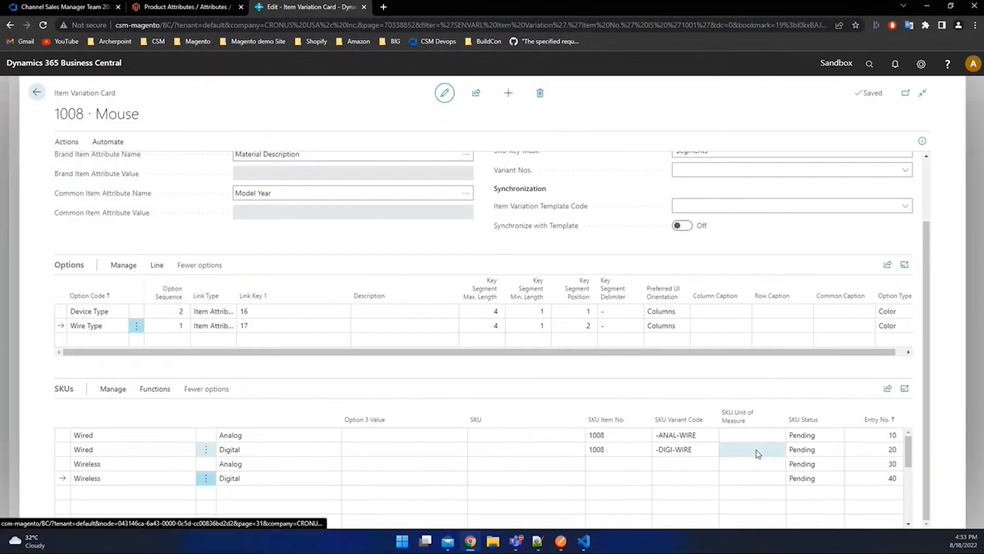
{"action": "left_click", "coordinate": [681, 464]}
{"action": "left_click", "coordinate": [614, 468]}
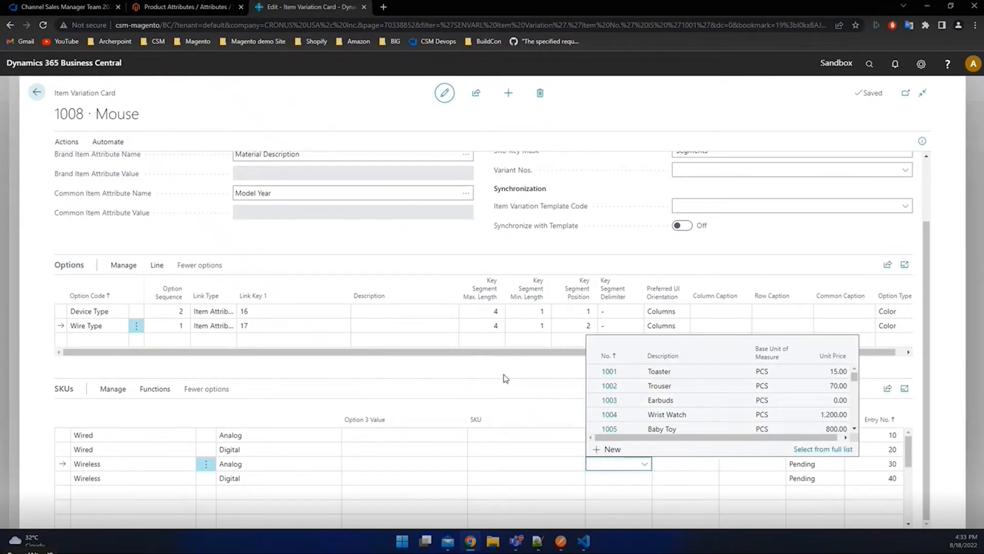
{"action": "left_click", "coordinate": [516, 368]}
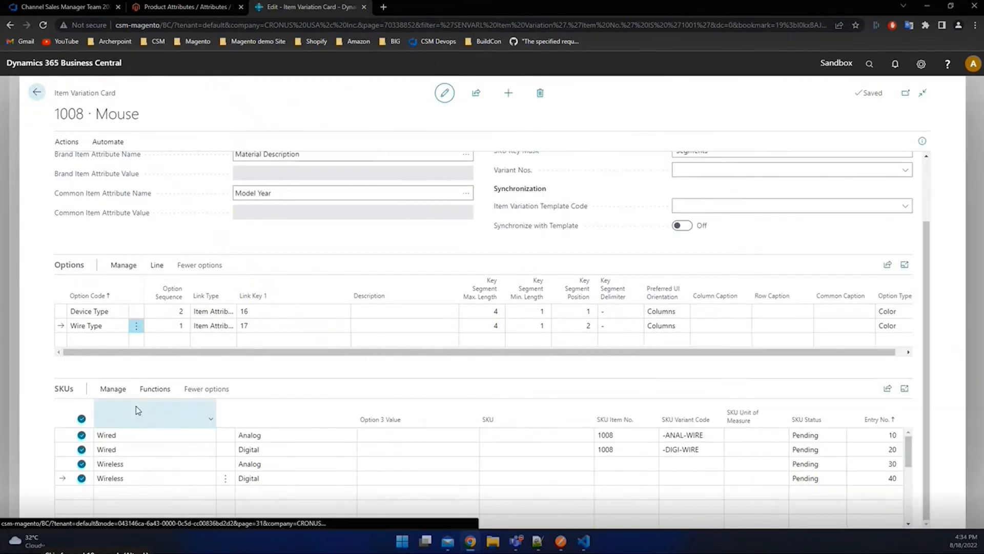
- Delete all existing SKU lines from the Mouse variation
{"action": "key", "text": "ctrl+Delete"}
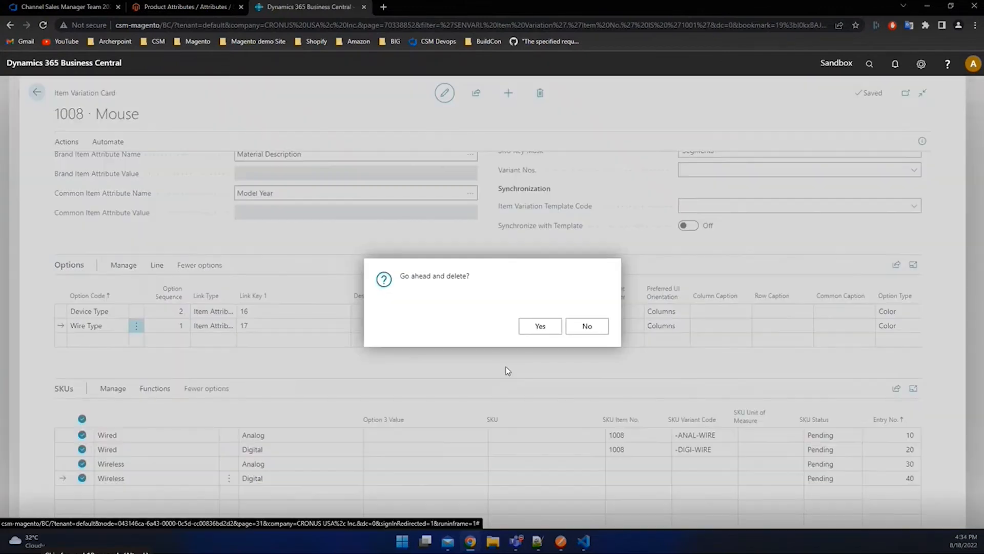
{"action": "left_click", "coordinate": [534, 325]}
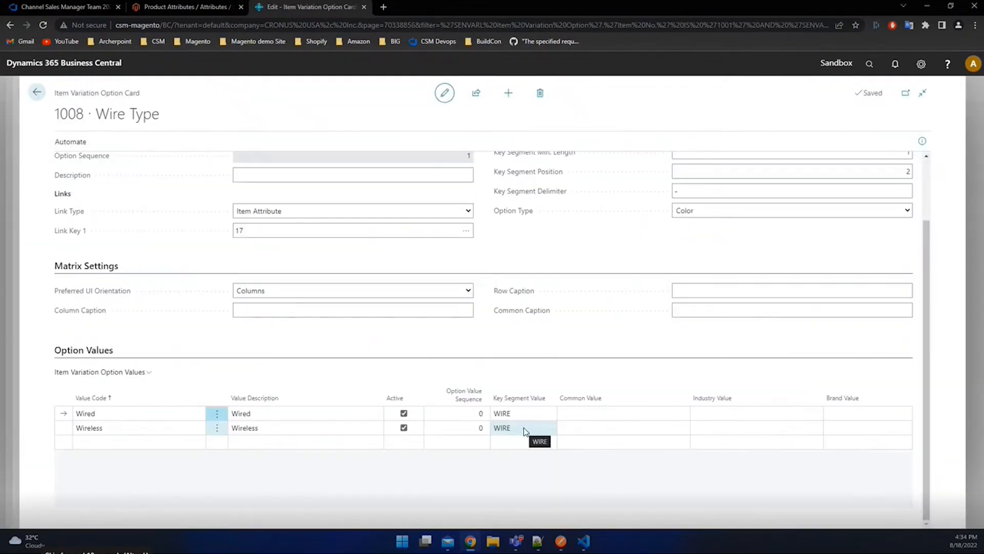
- Set the Wireless option value's key segment to WRLS and review the SKU lines on the Mouse variation card
{"action": "left_click", "coordinate": [524, 429]}
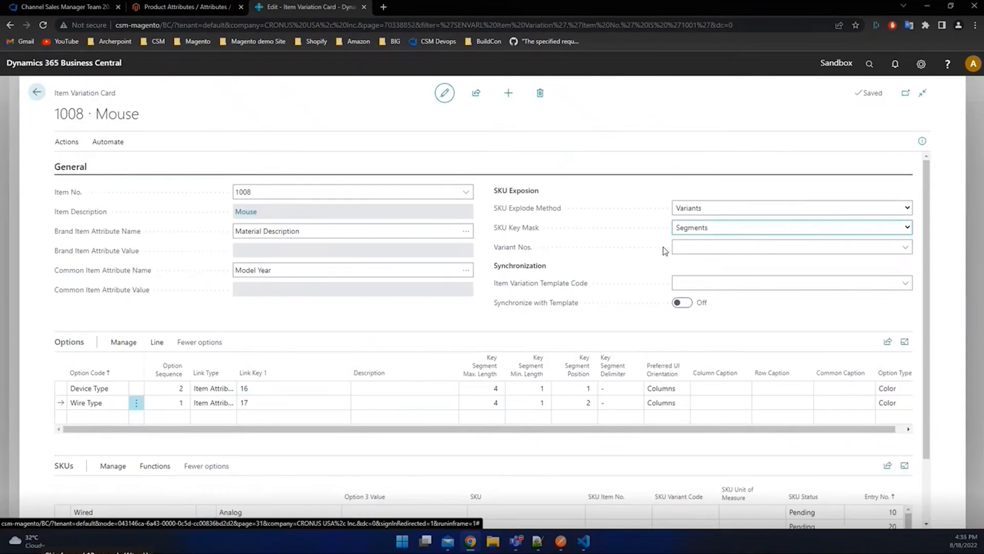
{"action": "scroll", "coordinate": [578, 388], "scroll_direction": "down", "scroll_amount": 2}
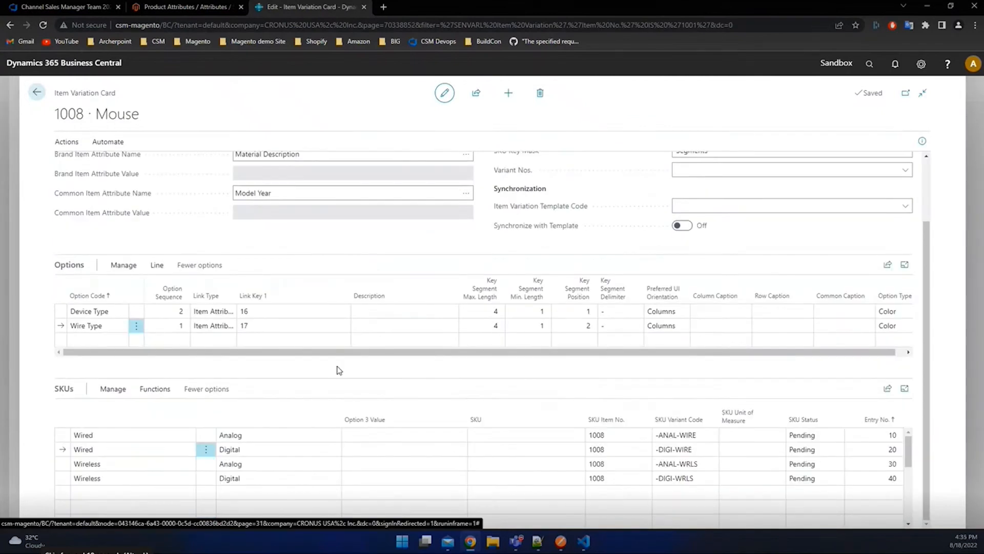
- Set the SKU Status of all four Mouse SKU lines to Active on the item variation card
{"action": "left_click", "coordinate": [811, 466]}
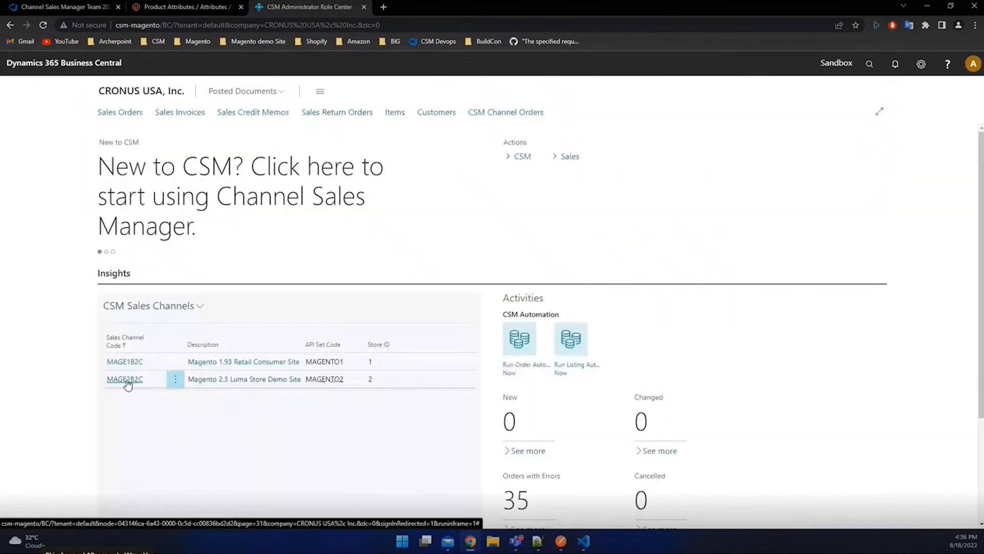
{"action": "left_click", "coordinate": [61, 380]}
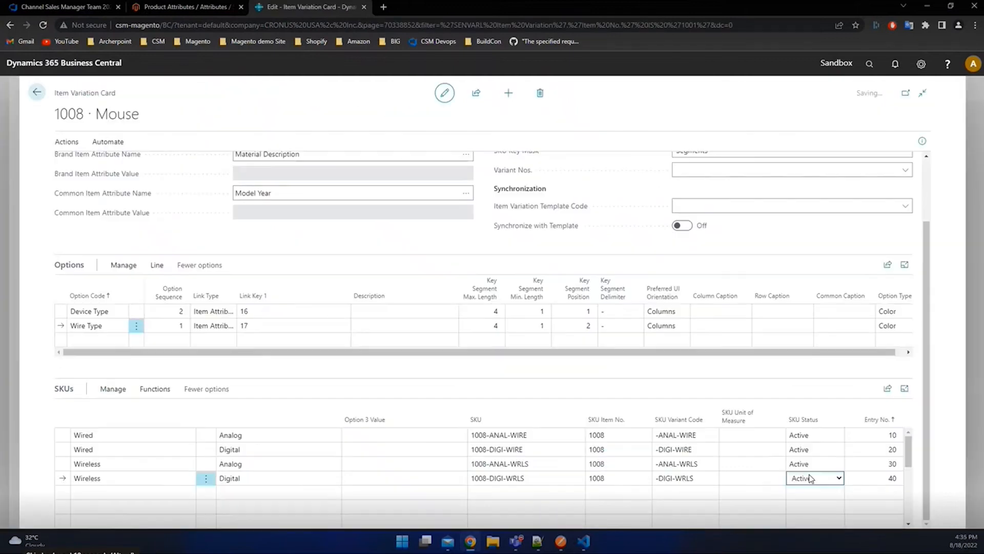
{"action": "left_click", "coordinate": [816, 449]}
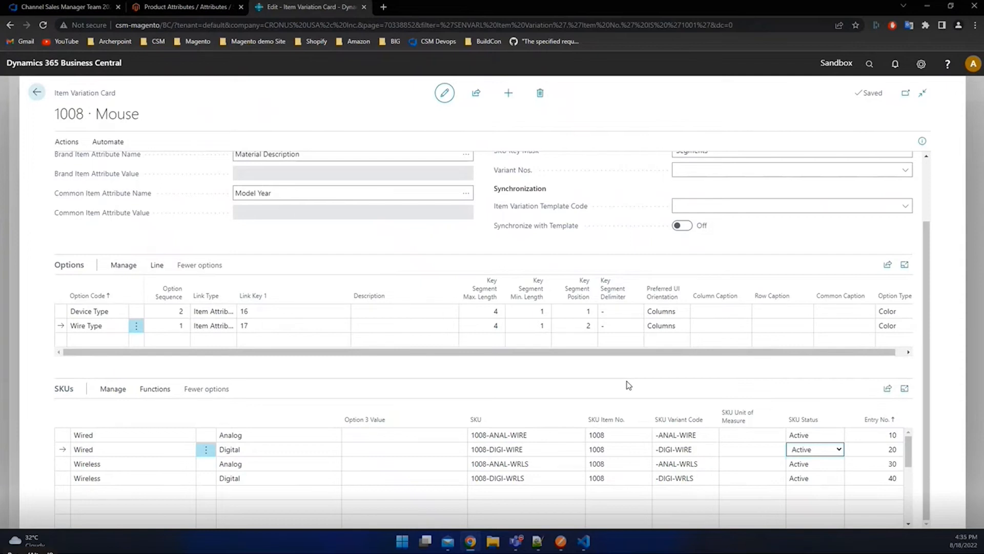
{"action": "scroll", "coordinate": [629, 385], "scroll_direction": "up", "scroll_amount": 2}
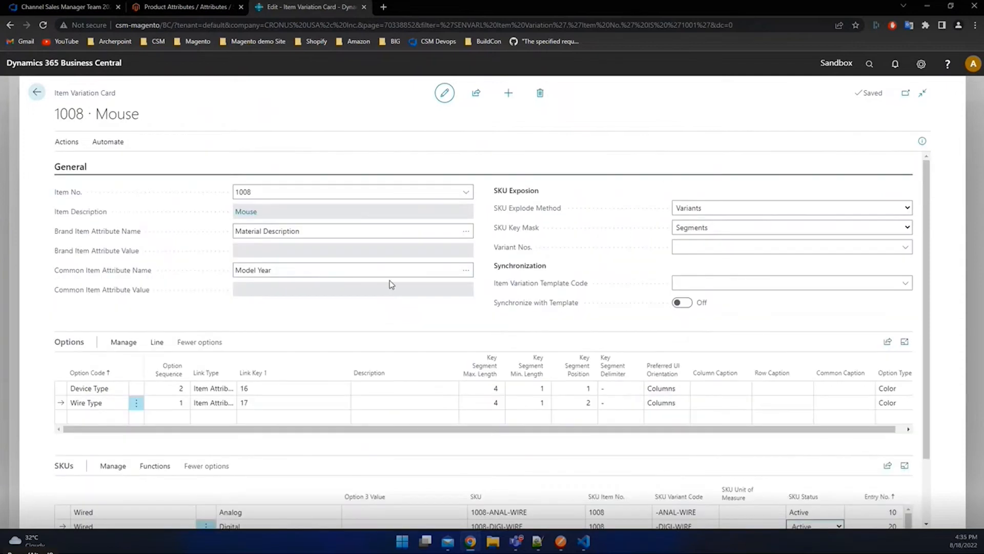
- Return from the Mouse item to the role center and open the channel listings of the MAGE2B2C sales channel
{"action": "left_click", "coordinate": [37, 93]}
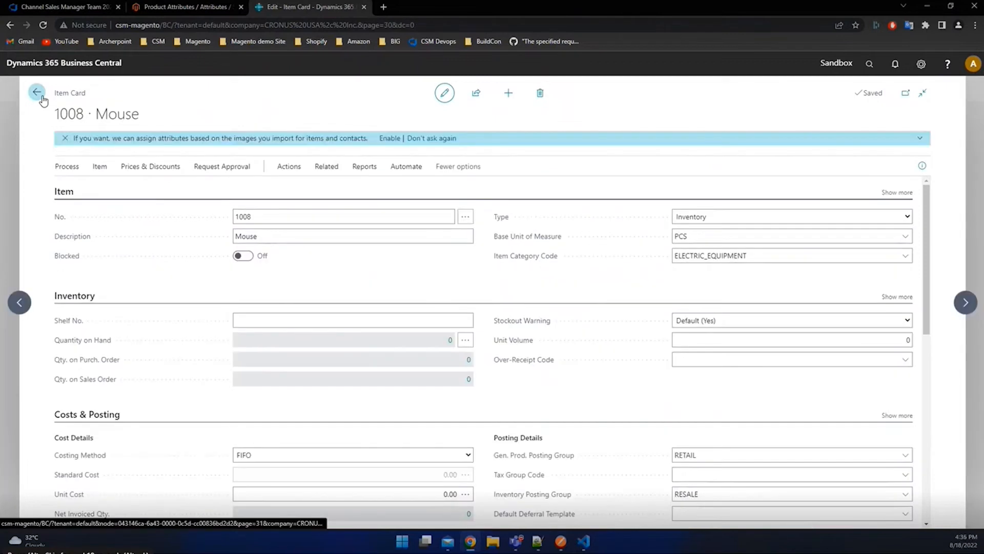
{"action": "left_click", "coordinate": [37, 93]}
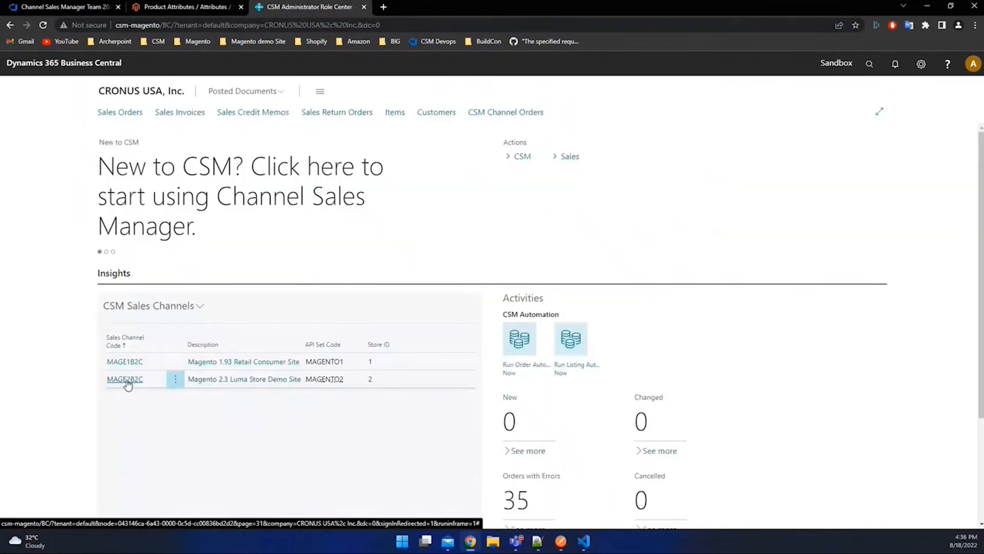
{"action": "left_click", "coordinate": [141, 379]}
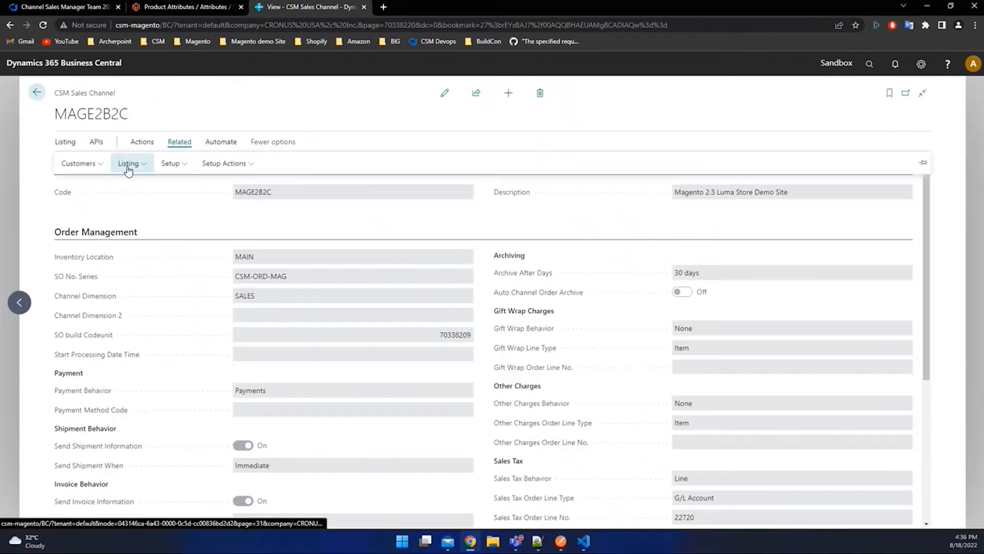
{"action": "left_click", "coordinate": [128, 164]}
{"action": "left_click", "coordinate": [171, 185]}
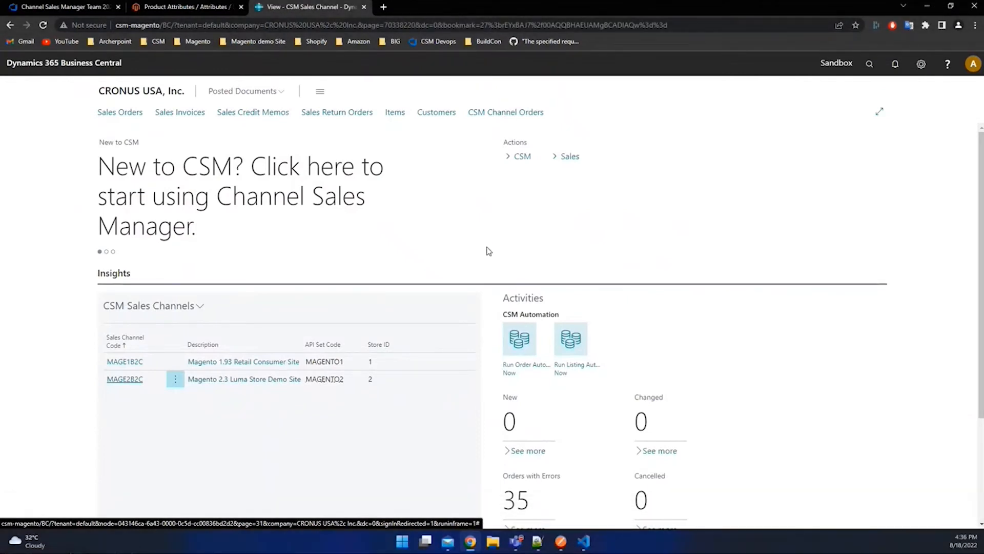
{"action": "left_click", "coordinate": [129, 163]}
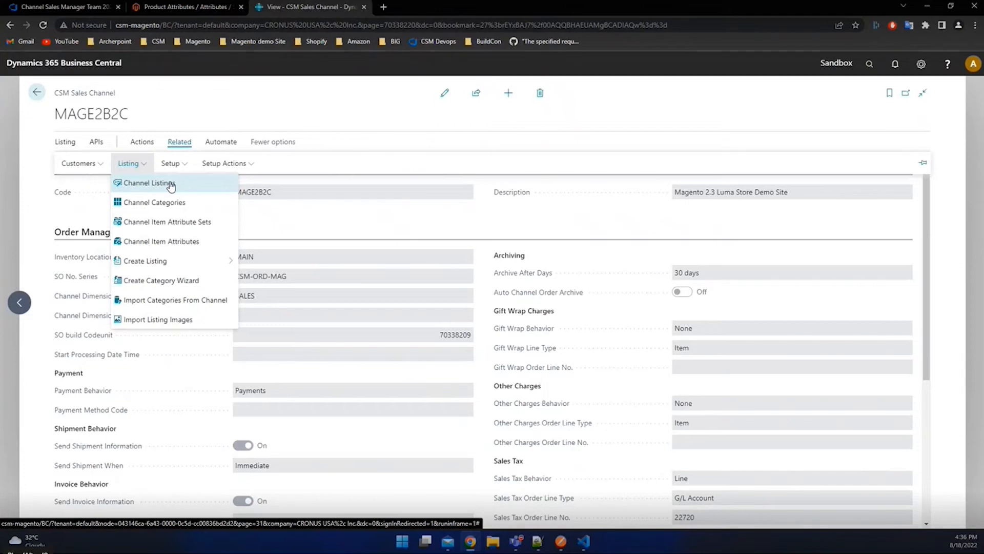
{"action": "left_click", "coordinate": [171, 183]}
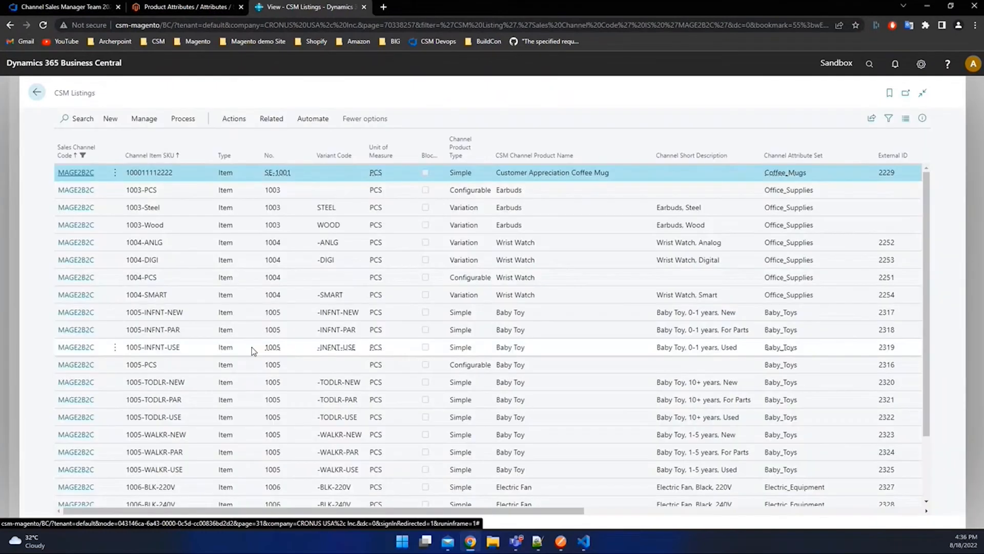
- Create a new channel listing for item 1008 with the listing wizard, using 1008-PCS as the sales channel SKU
{"action": "scroll", "coordinate": [251, 349], "scroll_direction": "down", "scroll_amount": 3}
{"action": "scroll", "coordinate": [222, 329], "scroll_direction": "up", "scroll_amount": 3}
{"action": "left_click", "coordinate": [110, 119]}
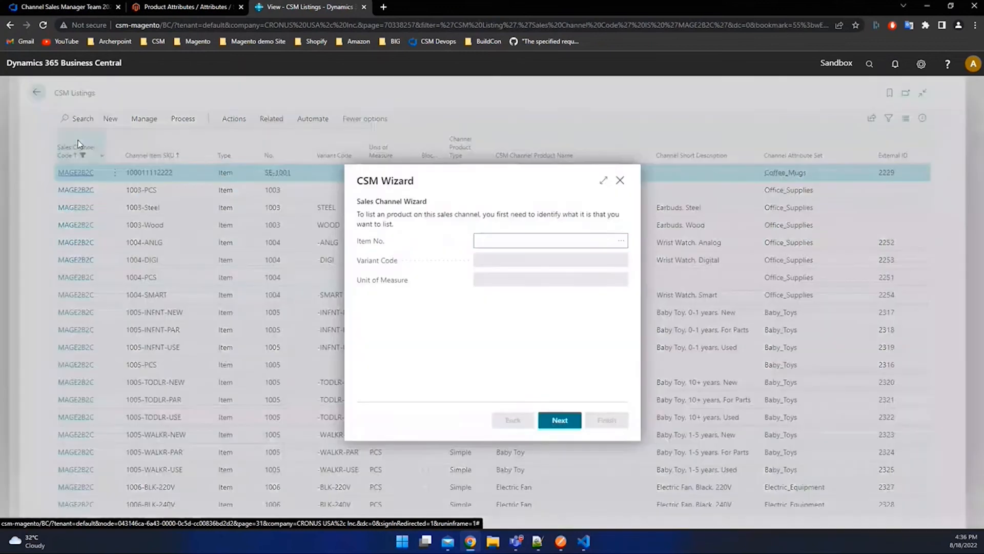
{"action": "left_click", "coordinate": [558, 238]}
{"action": "type", "text": "1008"}
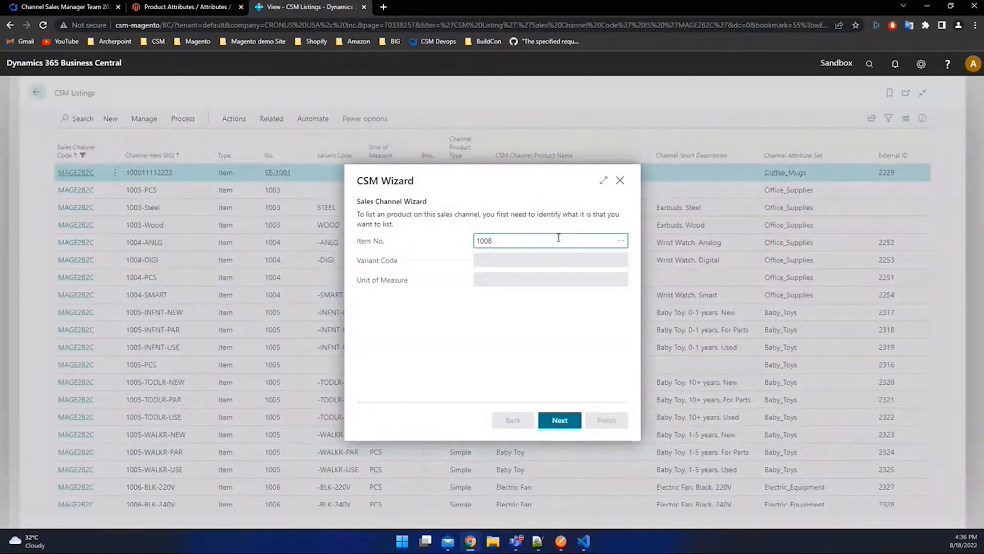
{"action": "key", "text": "Tab"}
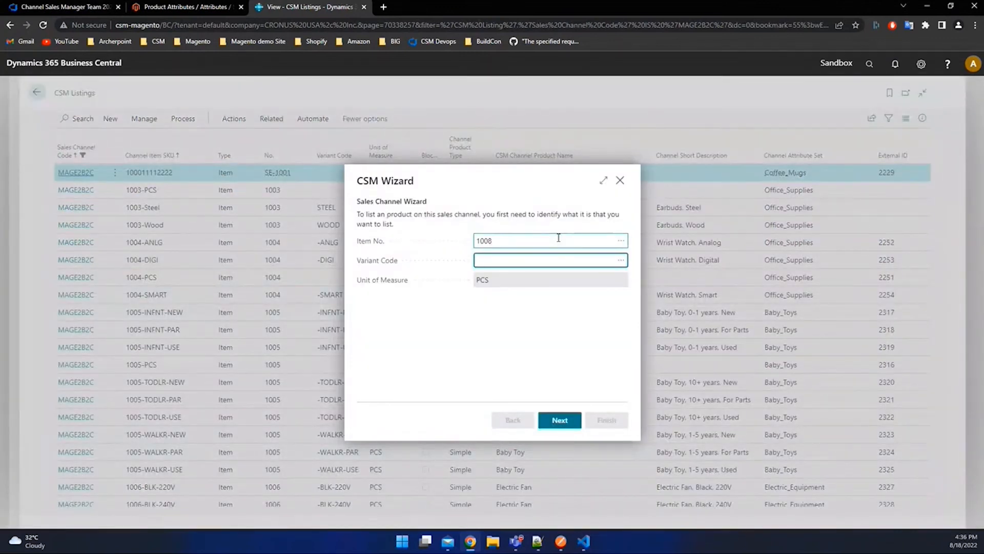
{"action": "left_click", "coordinate": [560, 420]}
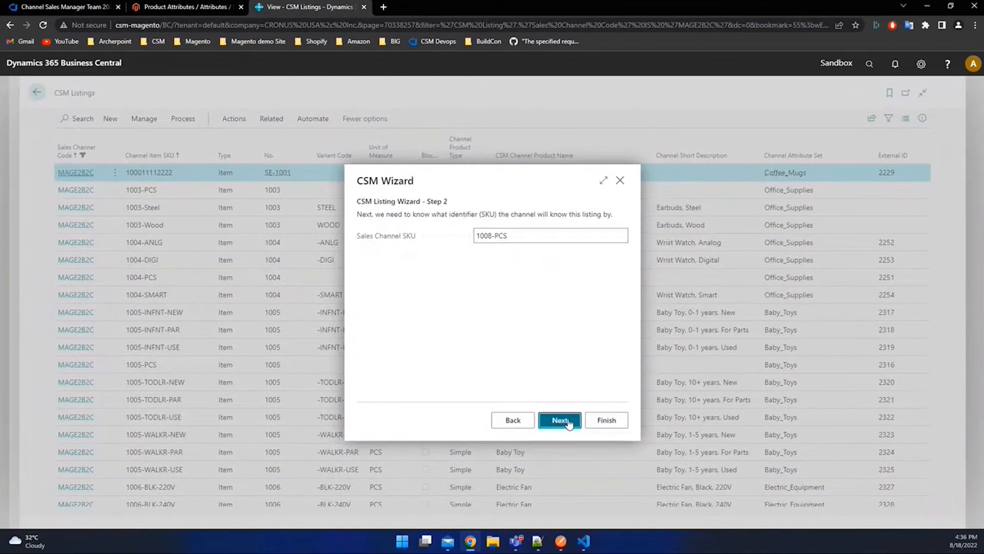
{"action": "left_click", "coordinate": [570, 420]}
{"action": "left_click", "coordinate": [605, 420]}
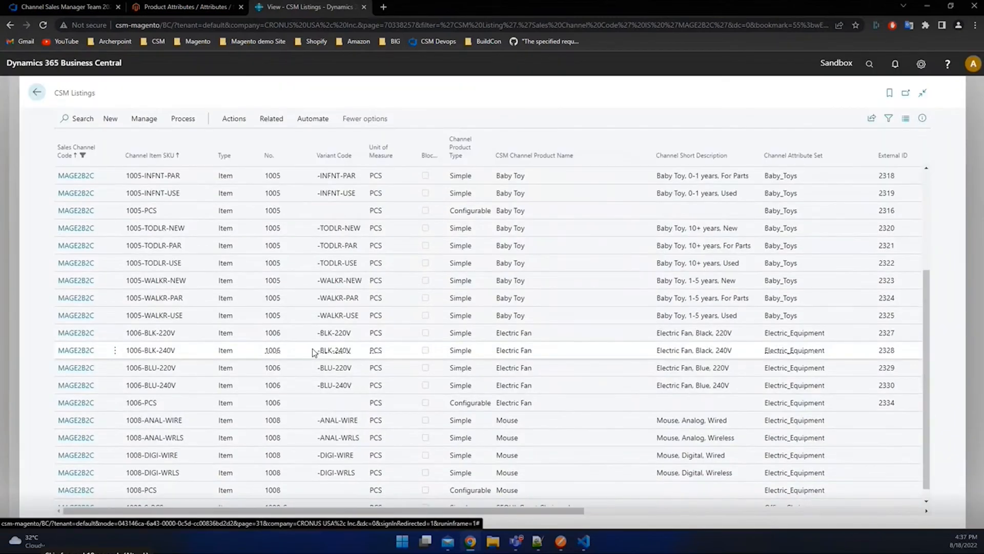
- Filter the channel listings by item No. to show only those of item 1008
{"action": "scroll", "coordinate": [232, 402], "scroll_direction": "down", "scroll_amount": 1}
{"action": "left_click", "coordinate": [255, 408]}
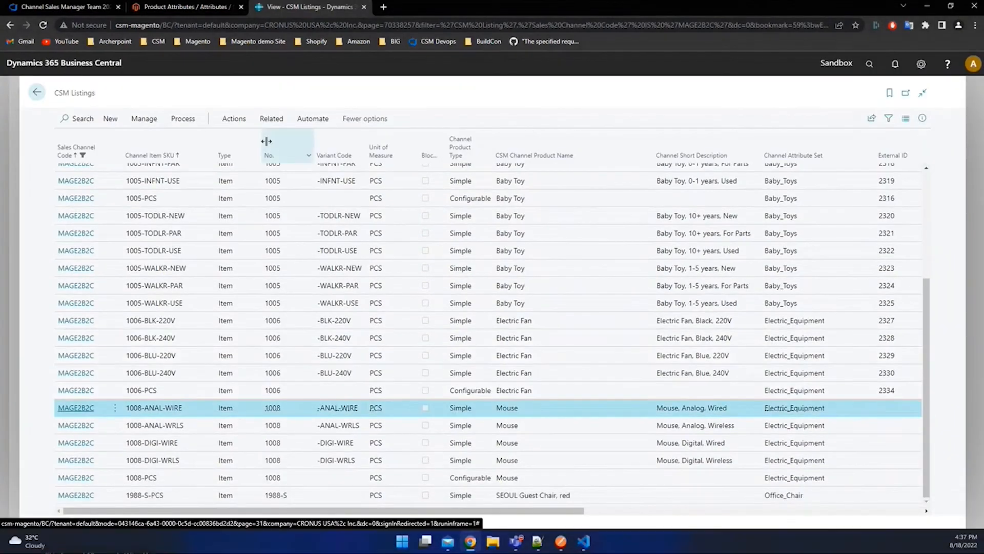
{"action": "left_click", "coordinate": [288, 153]}
{"action": "left_click", "coordinate": [272, 233]}
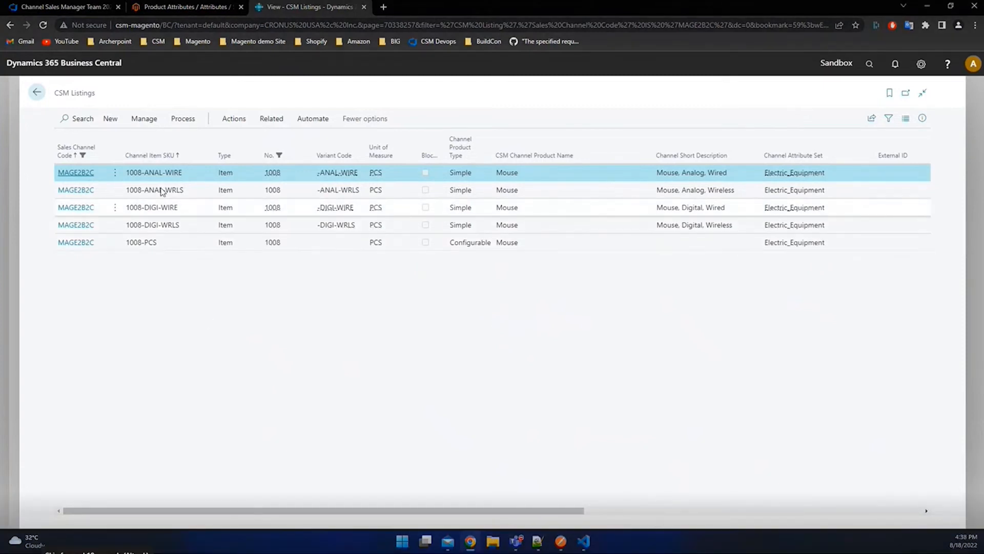
- Open the configurable 1008-PCS listing and check the external IDs of its Device Type and Wire Type attributes
{"action": "left_click_drag", "start_coordinate": [338, 511], "coordinate": [646, 512]}
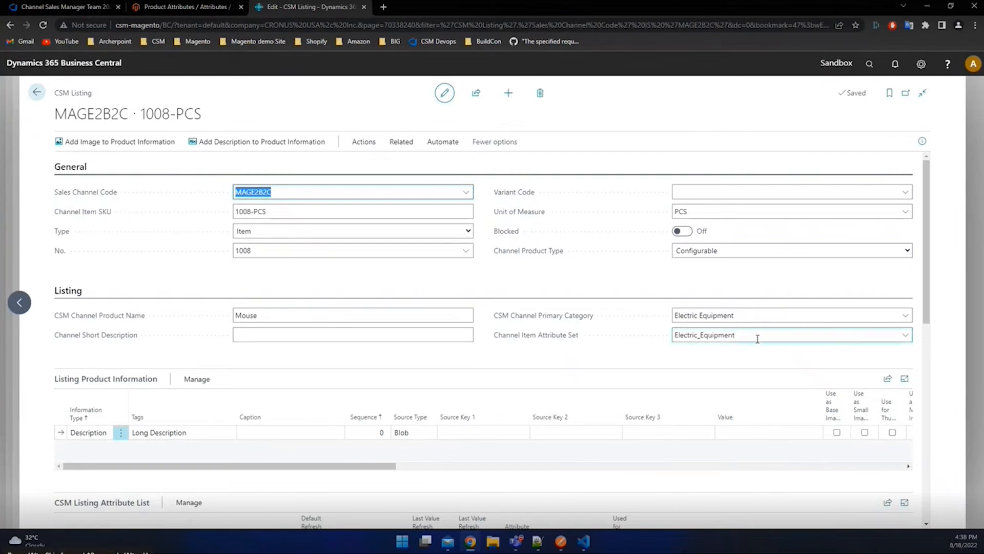
{"action": "scroll", "coordinate": [468, 331], "scroll_direction": "down", "scroll_amount": 5}
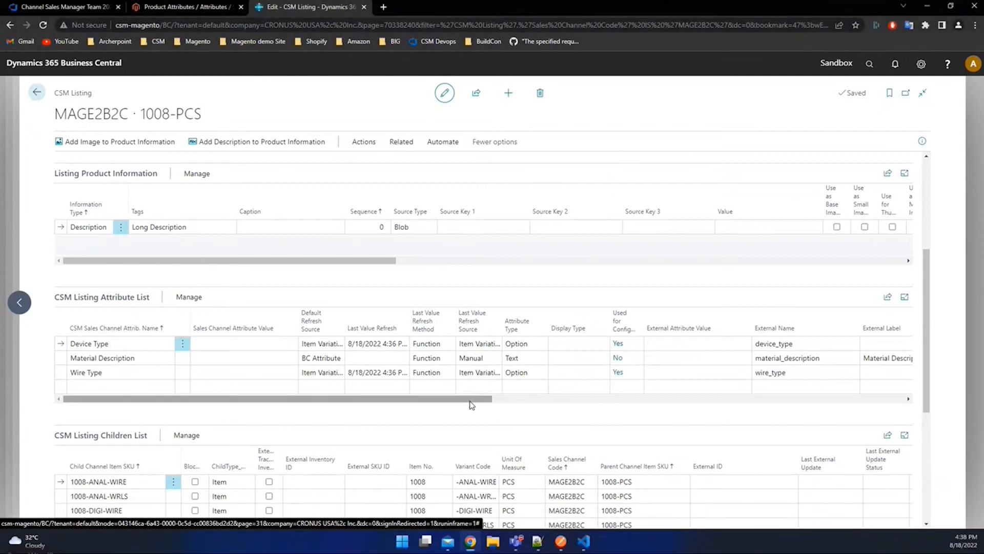
{"action": "left_click_drag", "start_coordinate": [476, 405], "coordinate": [607, 407]}
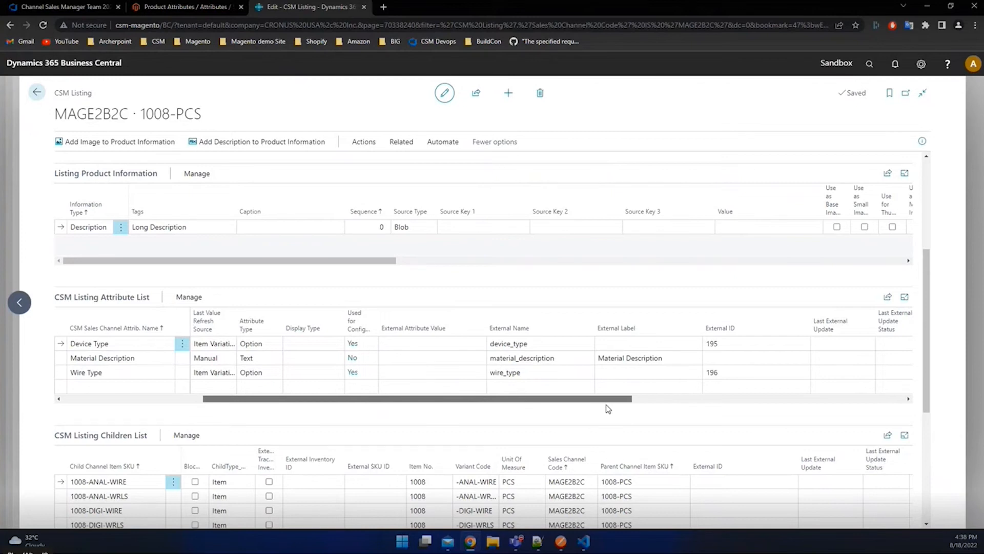
{"action": "left_click", "coordinate": [736, 342]}
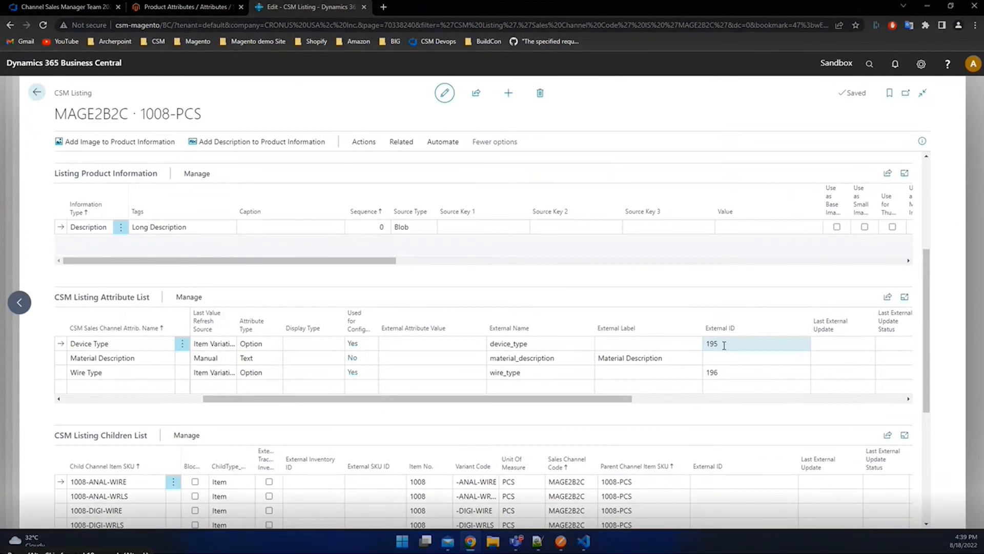
{"action": "left_click", "coordinate": [727, 376]}
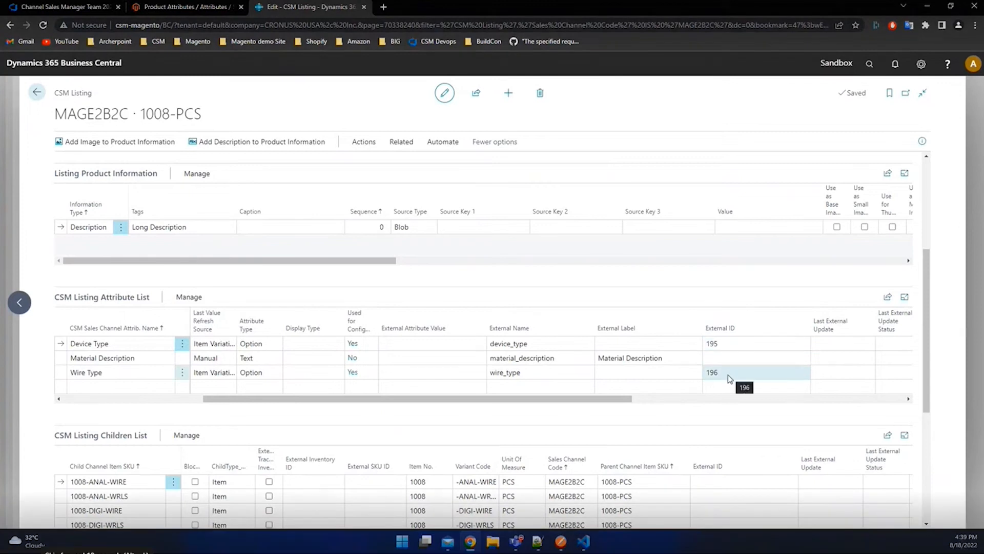
{"action": "left_click", "coordinate": [730, 345]}
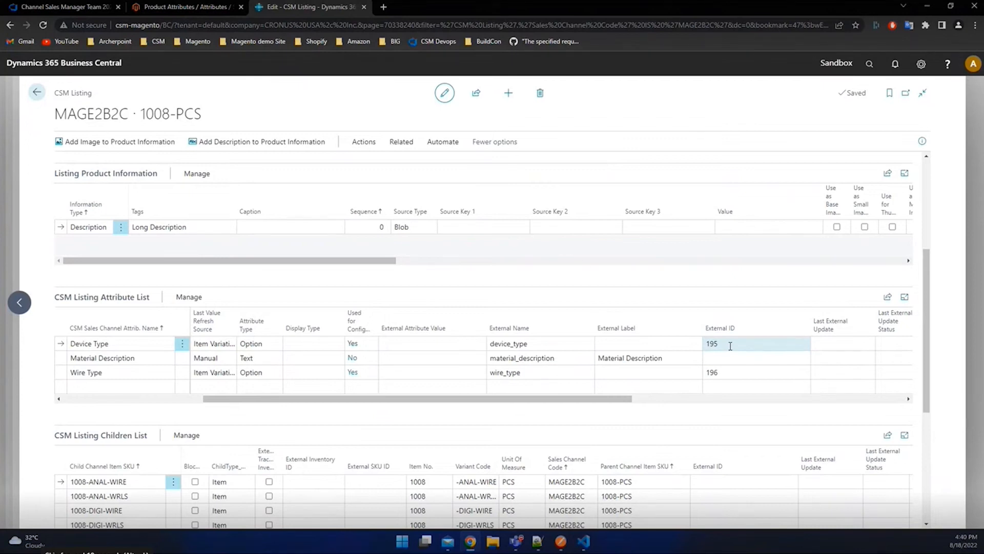
{"action": "left_click", "coordinate": [618, 400]}
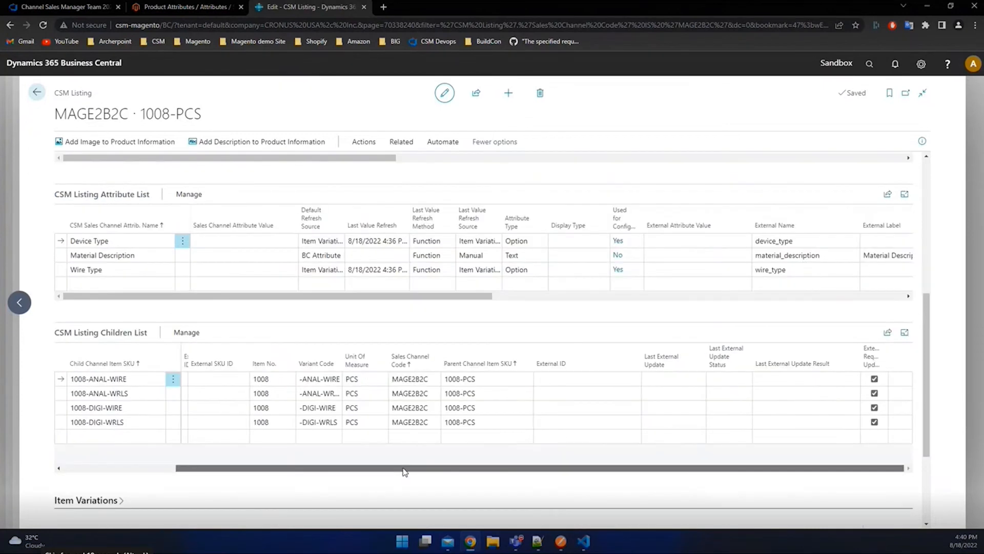
- Review the children list of the 1008-PCS listing and check its Item Variations and Visibility sections
{"action": "left_click_drag", "start_coordinate": [403, 469], "coordinate": [139, 467]}
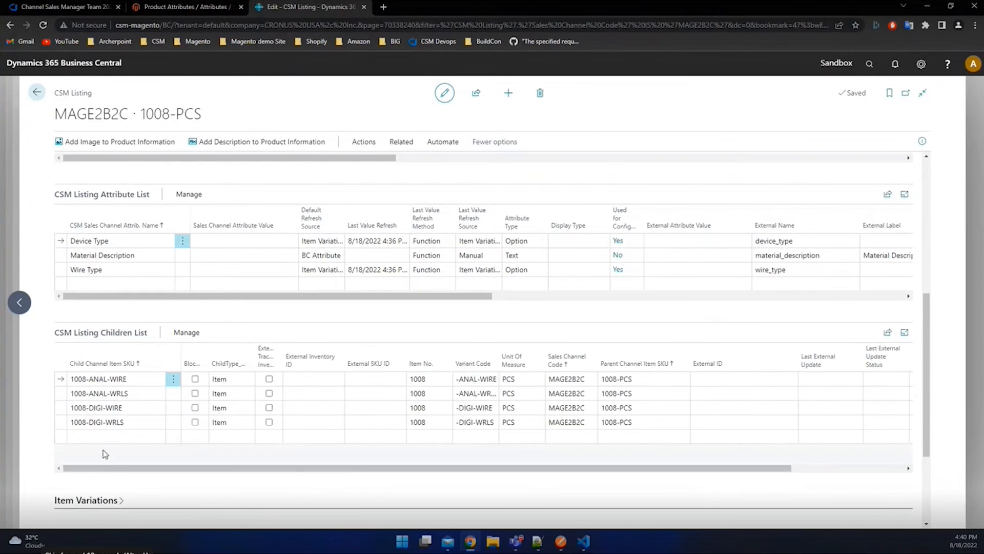
{"action": "scroll", "coordinate": [104, 454], "scroll_direction": "down", "scroll_amount": 3}
{"action": "left_click", "coordinate": [94, 357]}
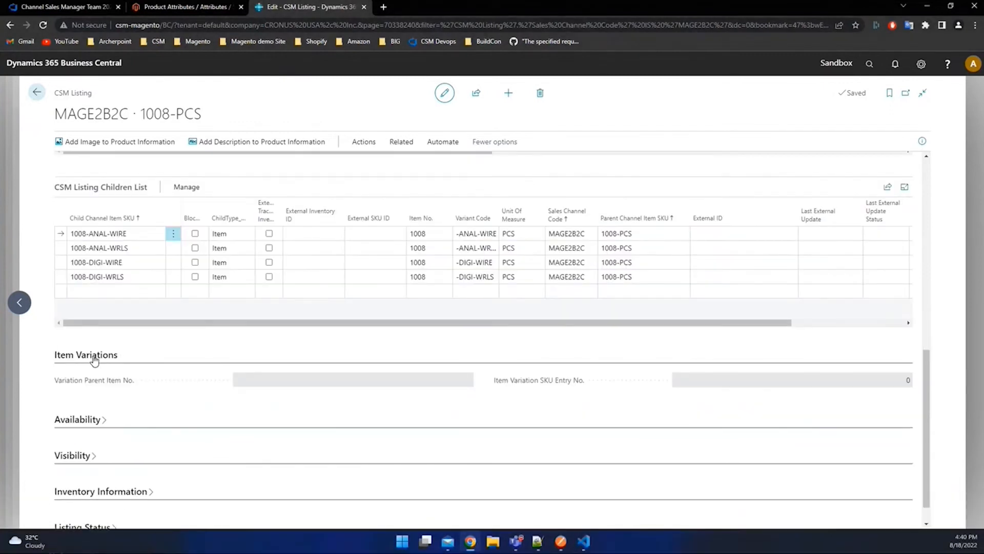
{"action": "left_click", "coordinate": [94, 357]}
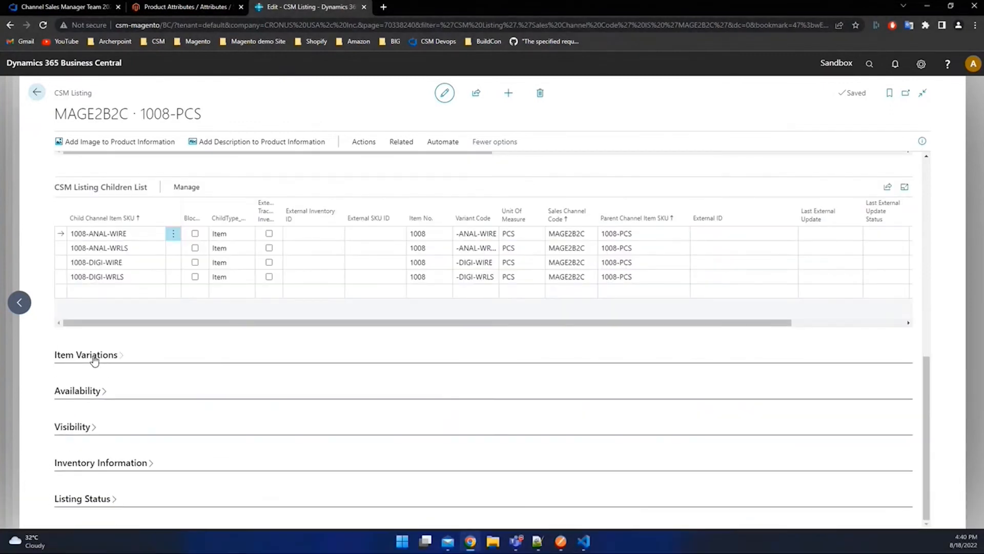
{"action": "left_click", "coordinate": [77, 428]}
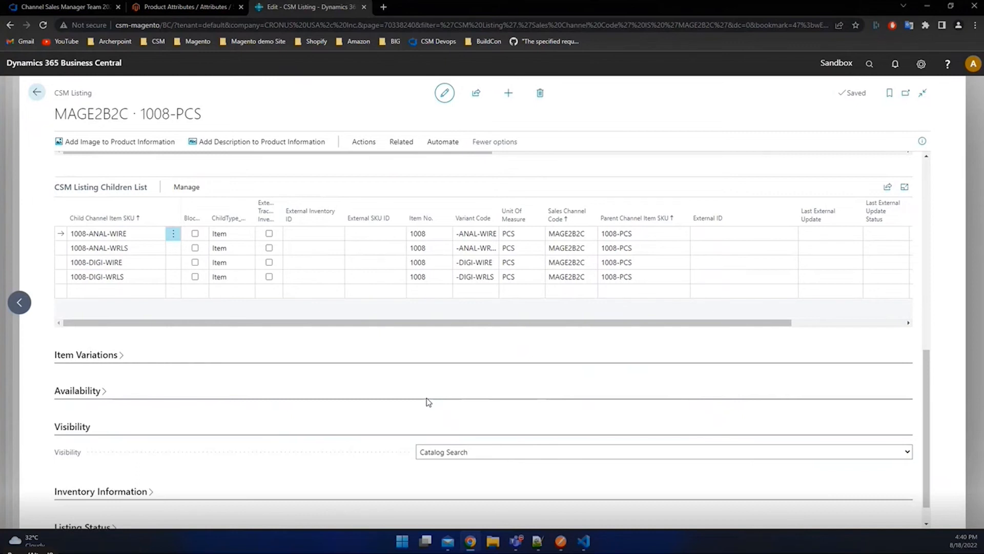
- Compare the 1008-PCS listing with the 1008-DIGI-WRLS child listing, checking product type, attribute values and visibility
{"action": "scroll", "coordinate": [563, 297], "scroll_direction": "up", "scroll_amount": 15}
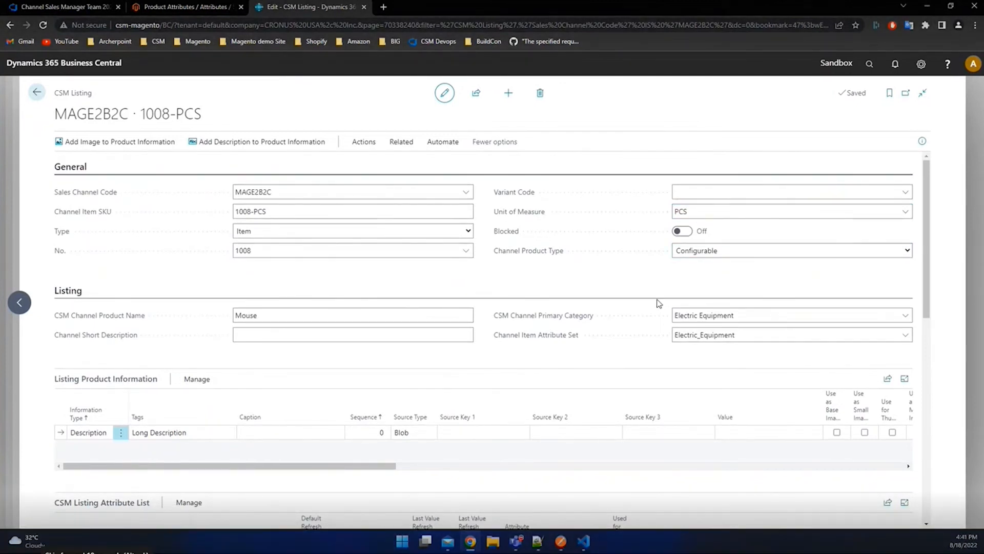
{"action": "scroll", "coordinate": [501, 325], "scroll_direction": "down", "scroll_amount": 10}
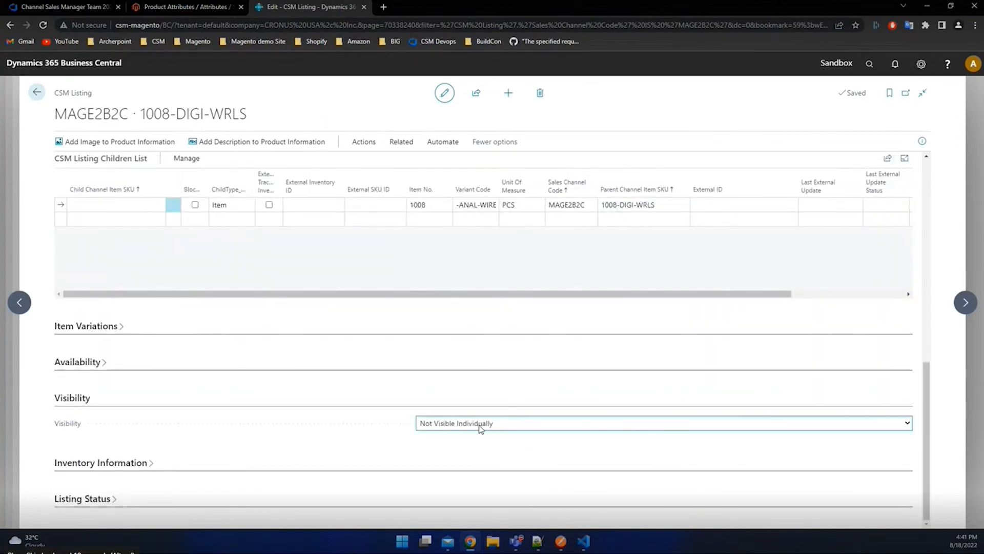
{"action": "left_click", "coordinate": [19, 308]}
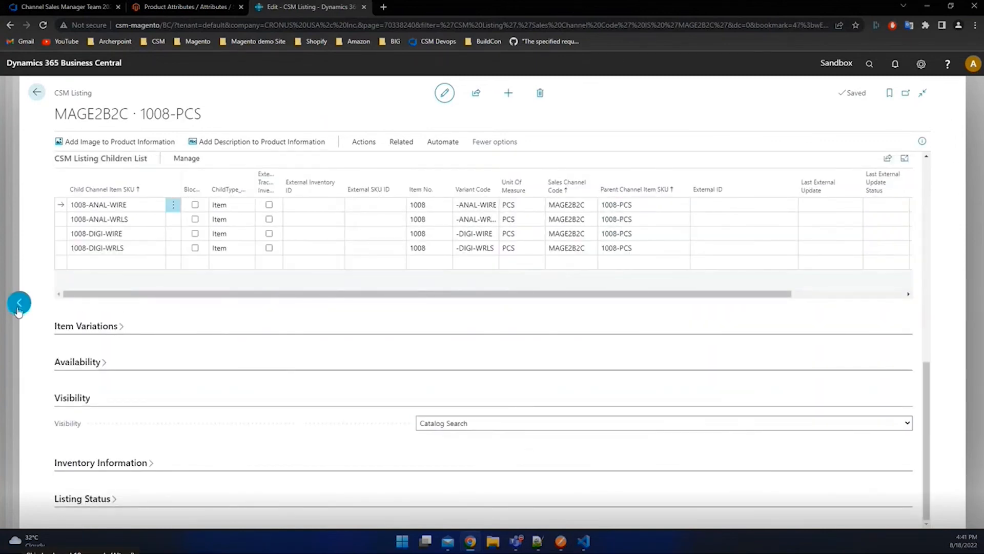
{"action": "left_click", "coordinate": [18, 306]}
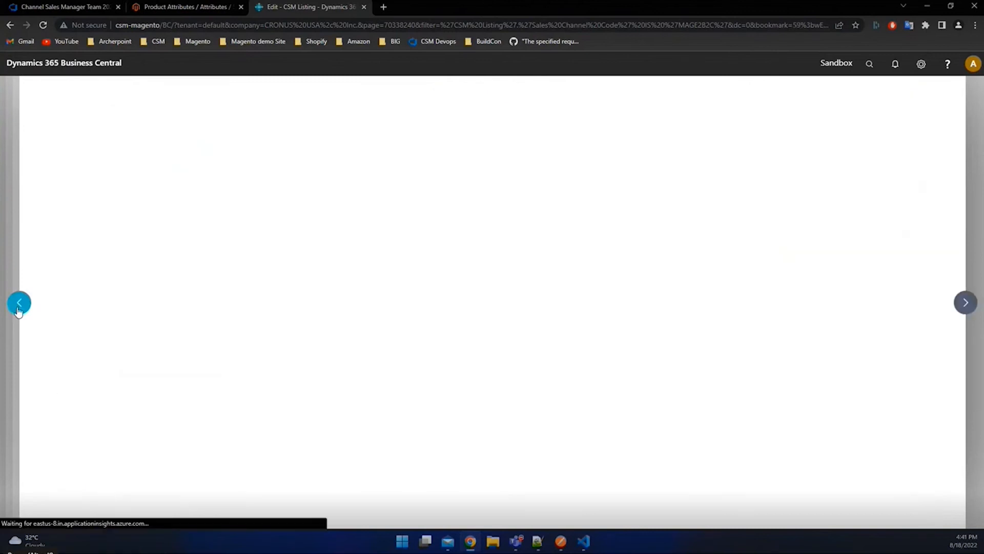
{"action": "scroll", "coordinate": [228, 300], "scroll_direction": "up", "scroll_amount": 10}
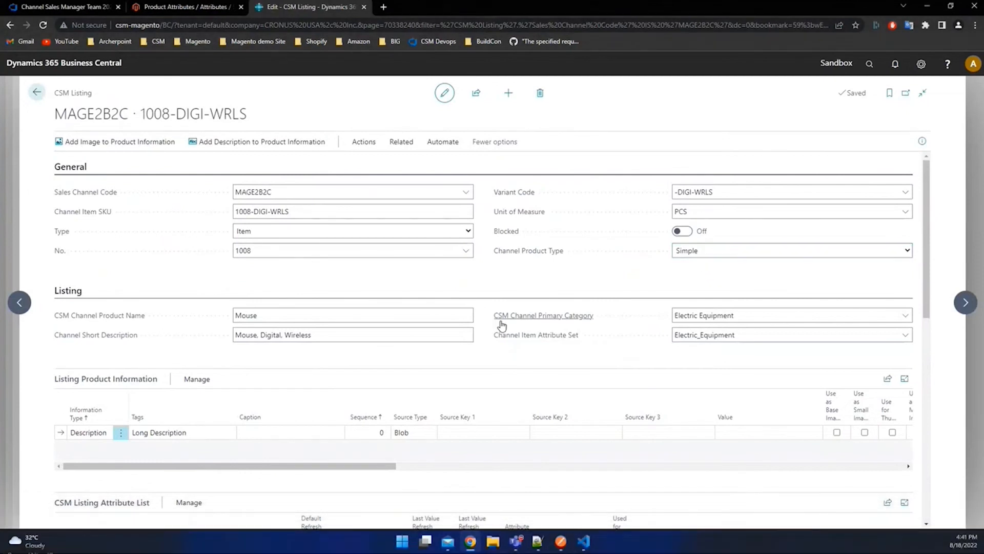
{"action": "scroll", "coordinate": [502, 325], "scroll_direction": "down", "scroll_amount": 5}
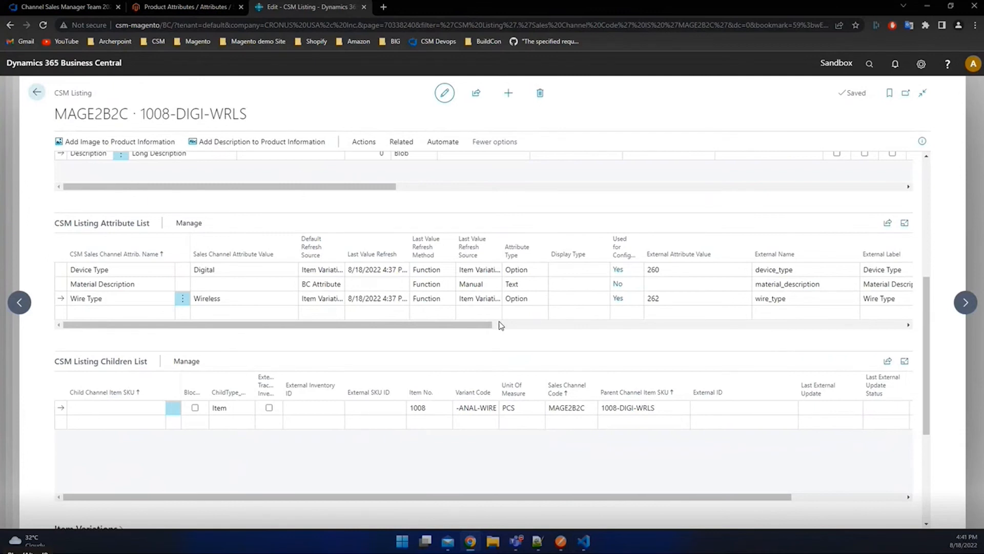
{"action": "scroll", "coordinate": [501, 324], "scroll_direction": "down", "scroll_amount": 4}
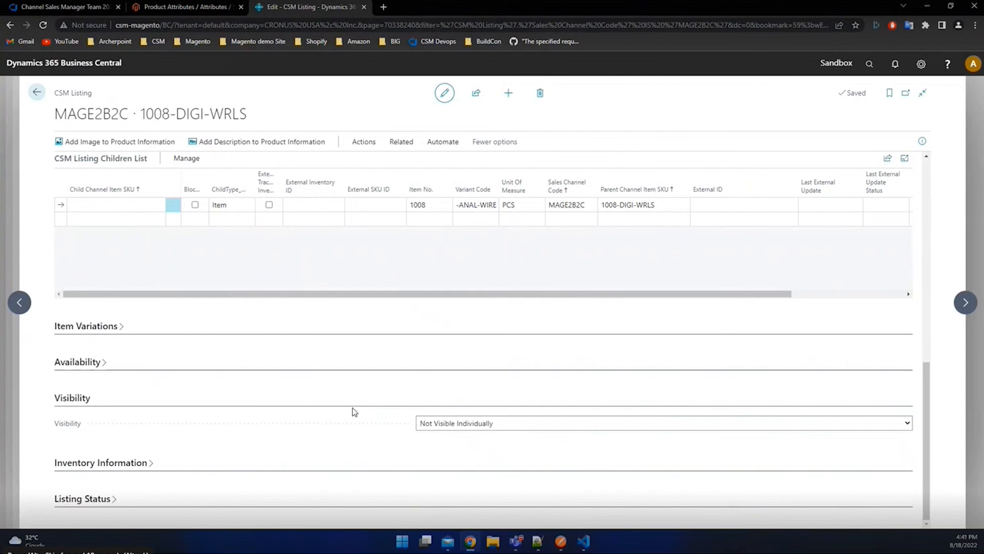
- Review the 1008-DIGI-WRLS listing's visibility, children, attribute values, channel product type, product name and short description
{"action": "scroll", "coordinate": [353, 412], "scroll_direction": "up", "scroll_amount": 1}
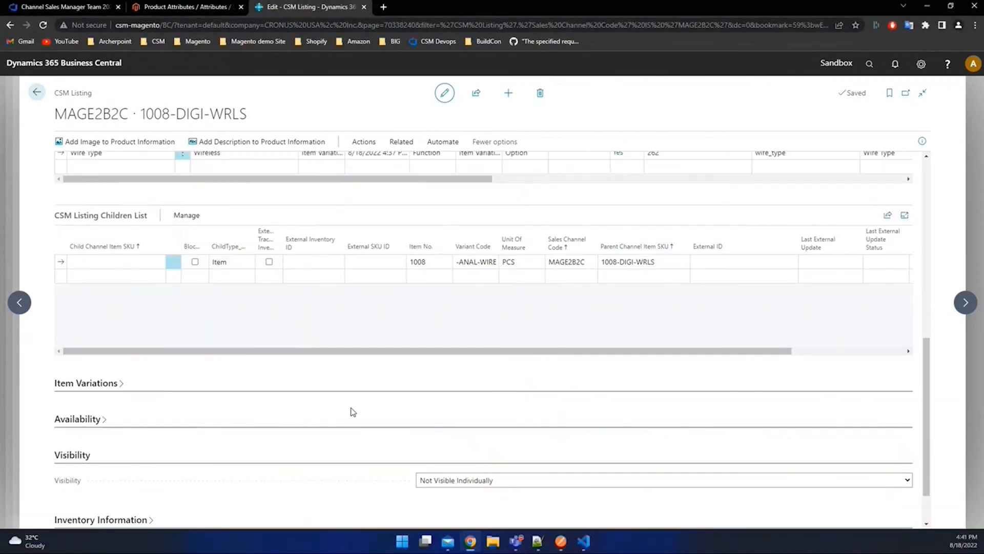
{"action": "scroll", "coordinate": [353, 411], "scroll_direction": "up", "scroll_amount": 1}
{"action": "scroll", "coordinate": [353, 411], "scroll_direction": "up", "scroll_amount": 2}
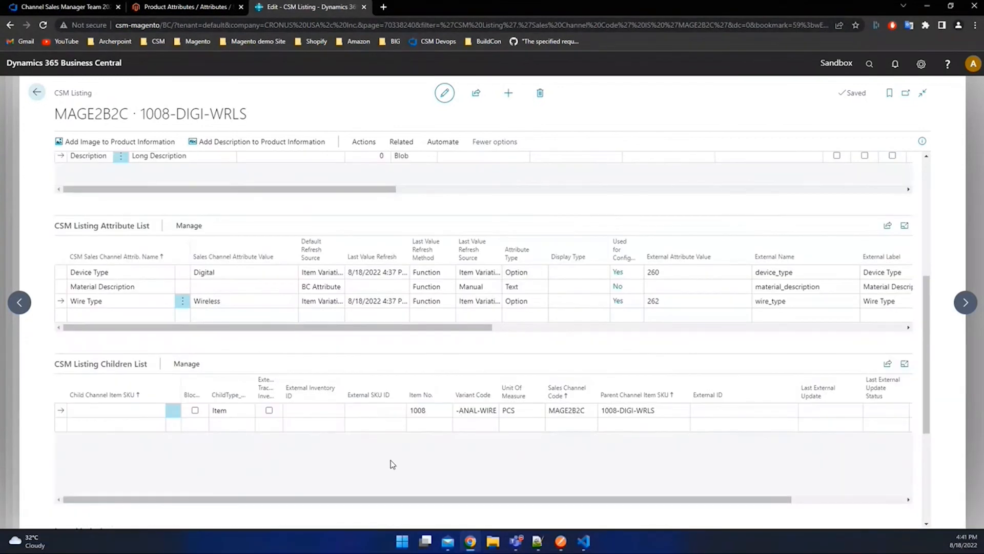
{"action": "scroll", "coordinate": [369, 370], "scroll_direction": "up", "scroll_amount": 1}
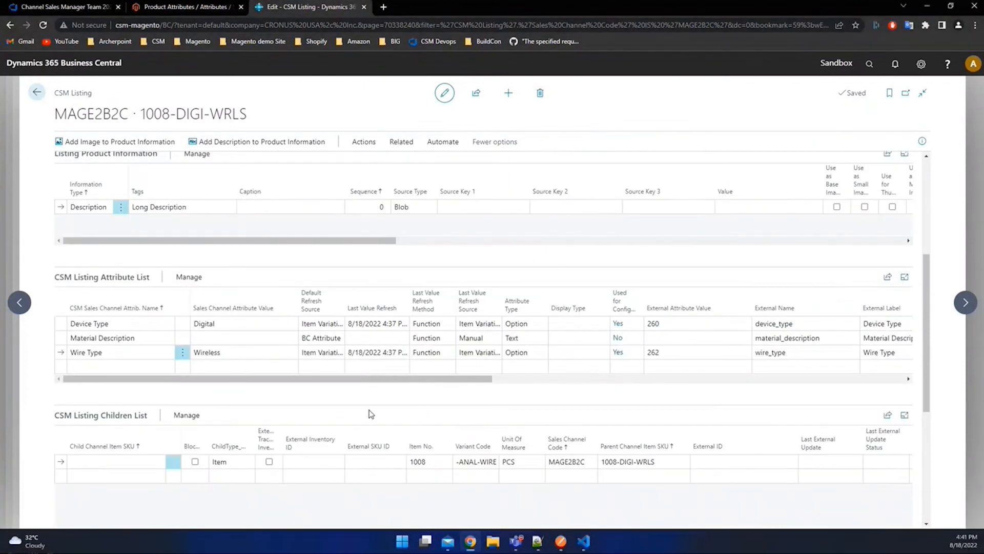
{"action": "scroll", "coordinate": [369, 413], "scroll_direction": "up", "scroll_amount": 3}
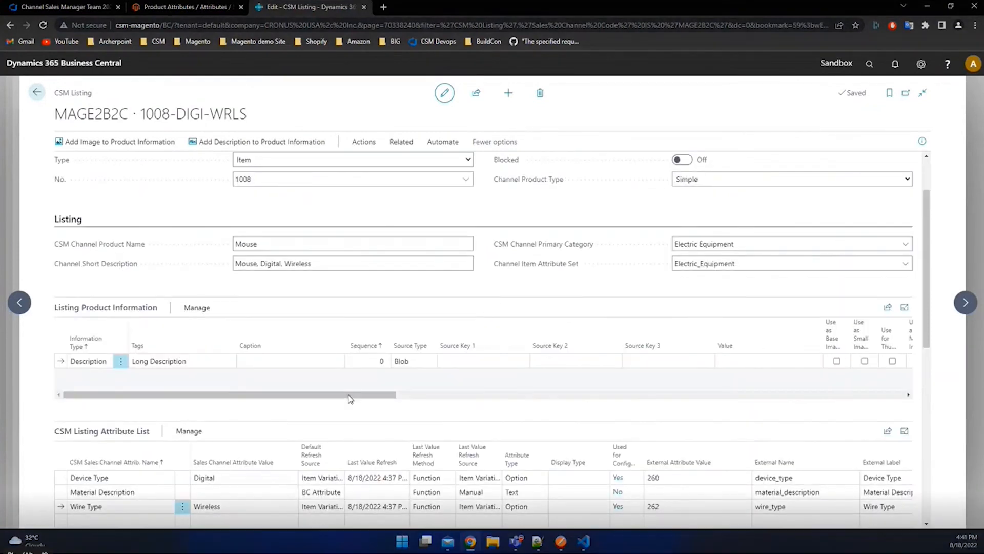
{"action": "scroll", "coordinate": [350, 399], "scroll_direction": "up", "scroll_amount": 1}
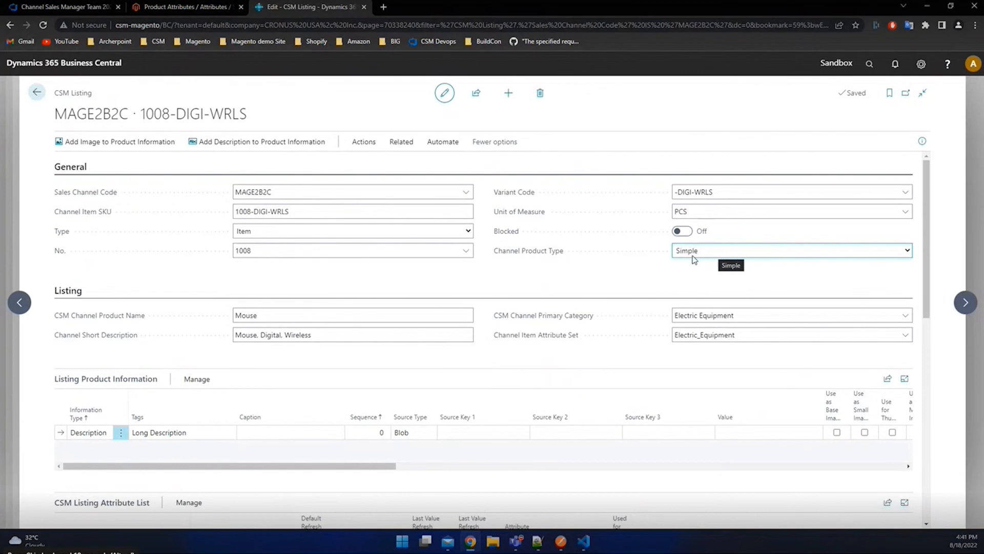
{"action": "left_click", "coordinate": [273, 316]}
{"action": "left_click", "coordinate": [304, 334]}
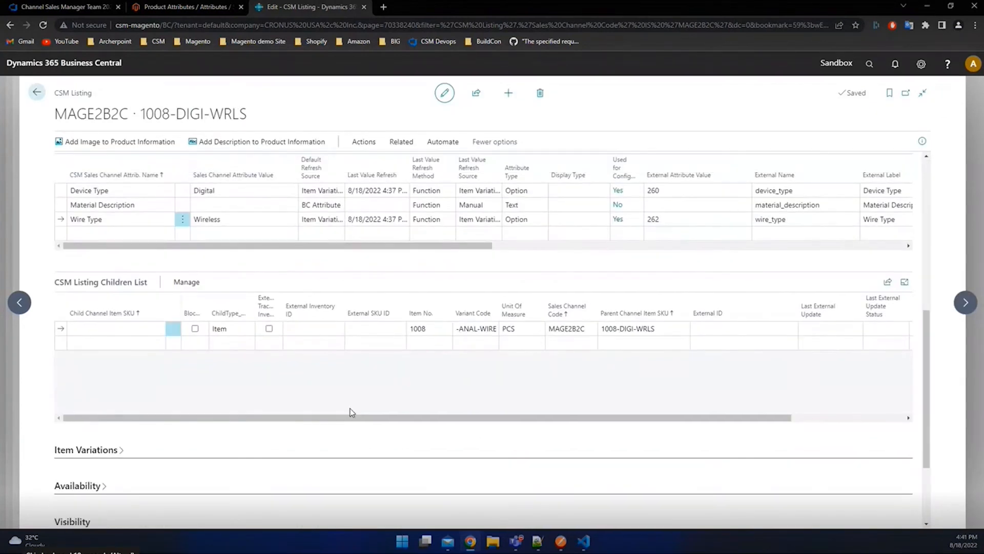
- Compare the channel product type and external attribute values of the 1008-DIGI-WRLS listing with those of the 1008-PCS listing
{"action": "scroll", "coordinate": [352, 413], "scroll_direction": "up", "scroll_amount": 2}
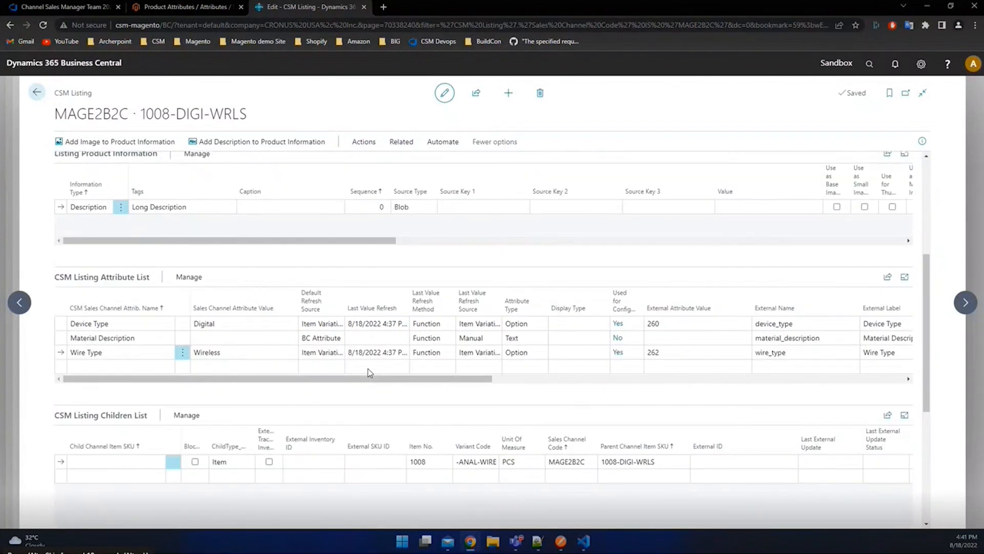
{"action": "scroll", "coordinate": [371, 373], "scroll_direction": "up", "scroll_amount": 1}
{"action": "scroll", "coordinate": [369, 410], "scroll_direction": "up", "scroll_amount": 4}
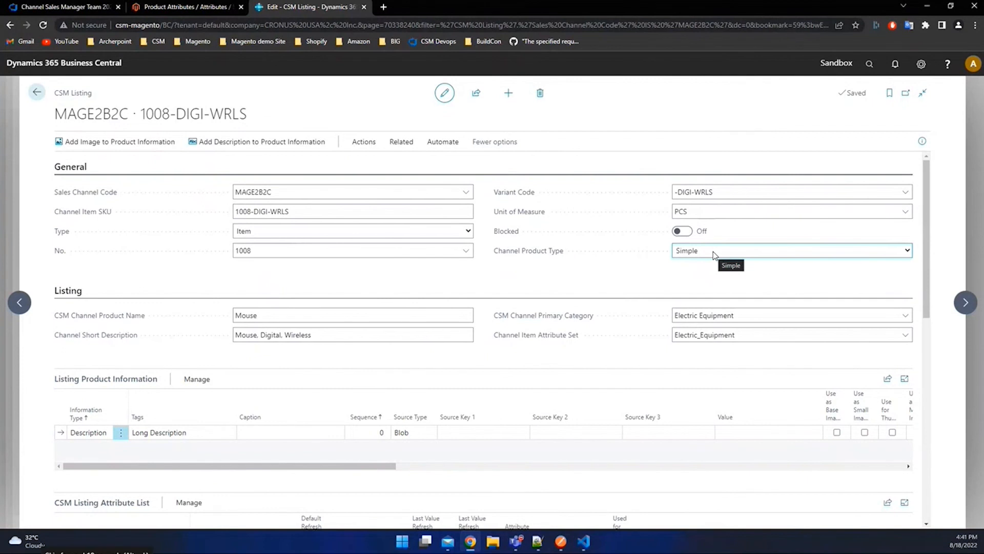
{"action": "scroll", "coordinate": [713, 251], "scroll_direction": "down", "scroll_amount": 3}
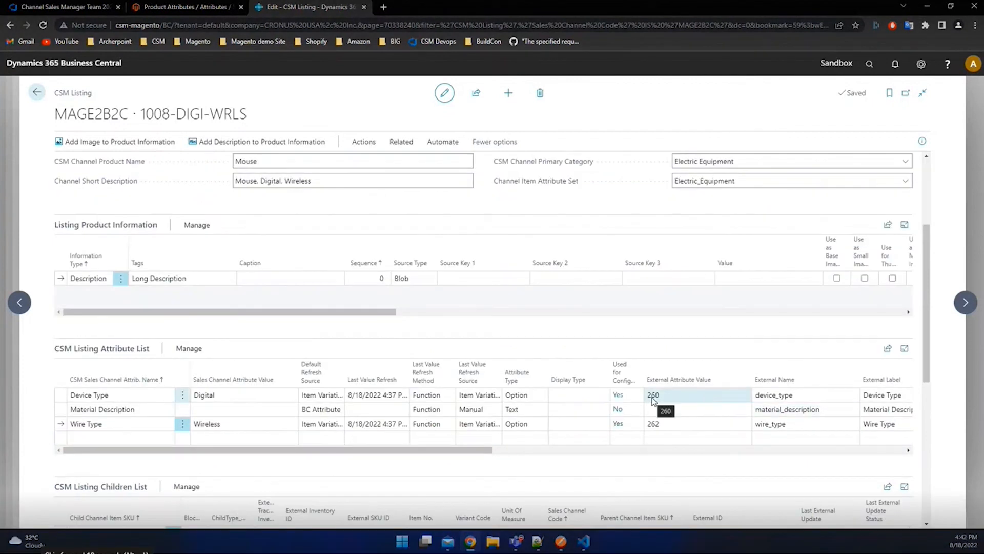
{"action": "left_click", "coordinate": [965, 305]}
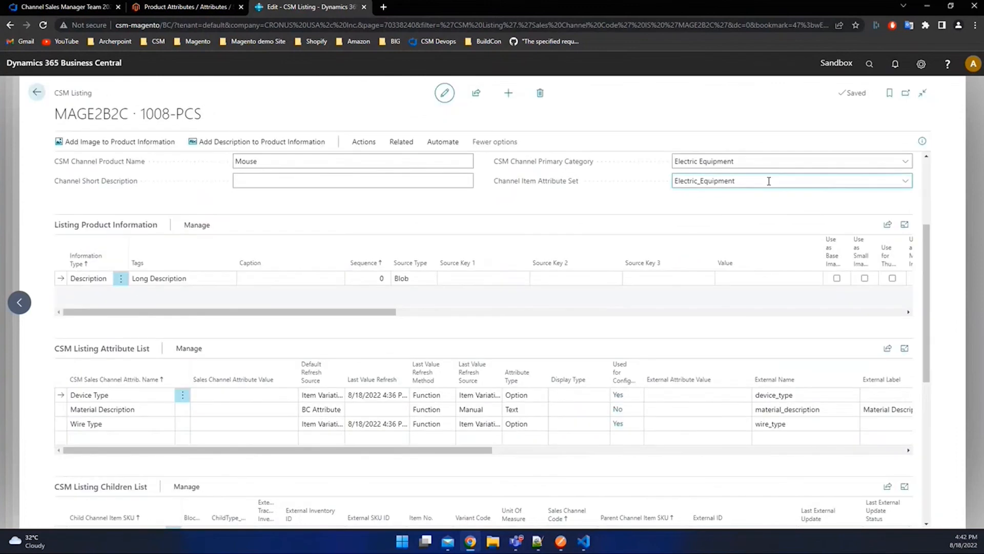
{"action": "scroll", "coordinate": [721, 226], "scroll_direction": "up", "scroll_amount": 2}
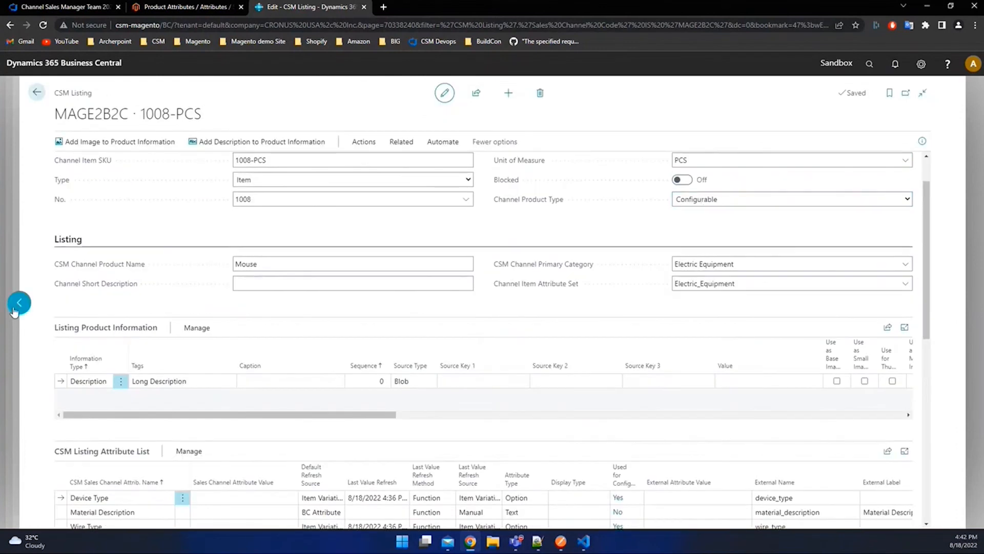
{"action": "left_click", "coordinate": [16, 307]}
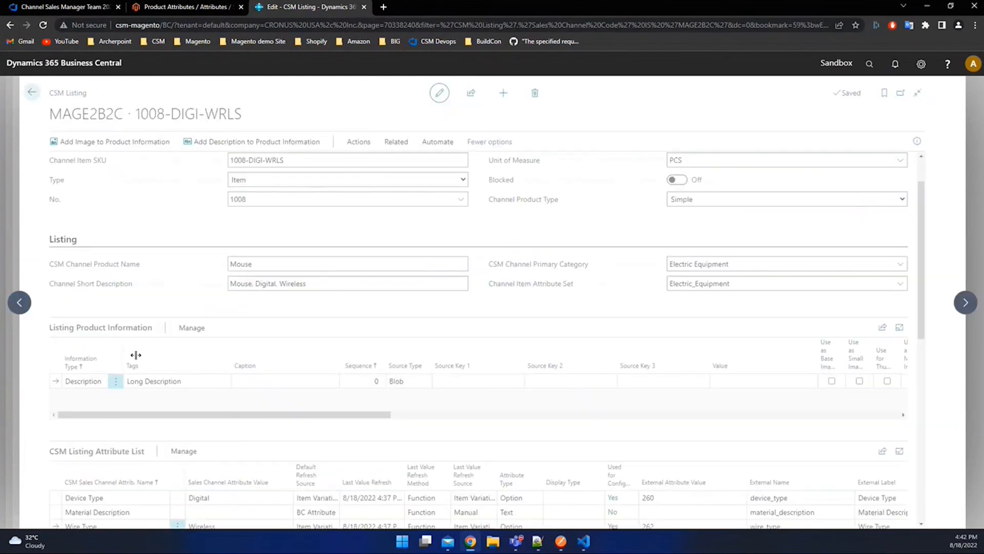
- Check the attribute values, children list and visibility of the 1008-DIGI-WIRE listing
{"action": "scroll", "coordinate": [397, 417], "scroll_direction": "down", "scroll_amount": 2}
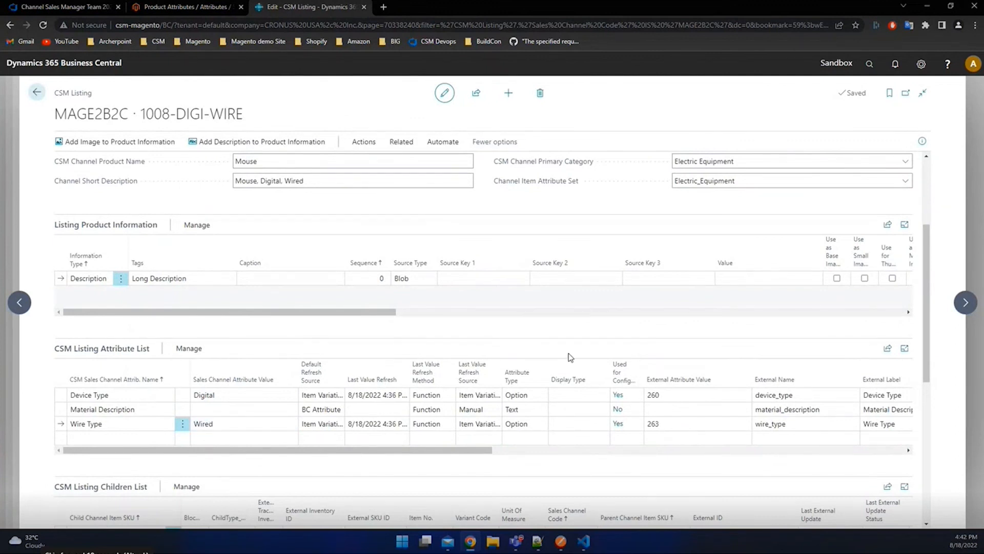
{"action": "scroll", "coordinate": [552, 357], "scroll_direction": "down", "scroll_amount": 1}
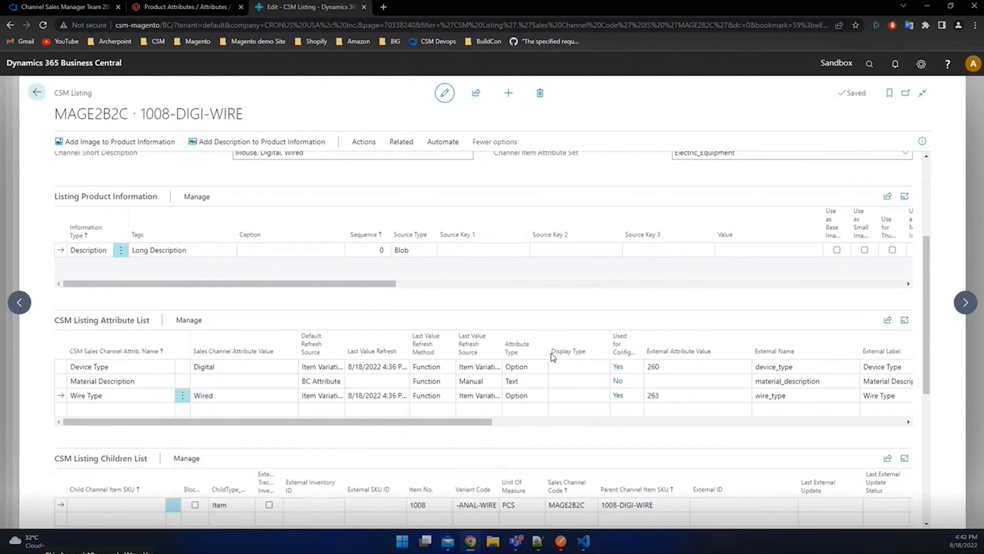
{"action": "scroll", "coordinate": [553, 356], "scroll_direction": "down", "scroll_amount": 5}
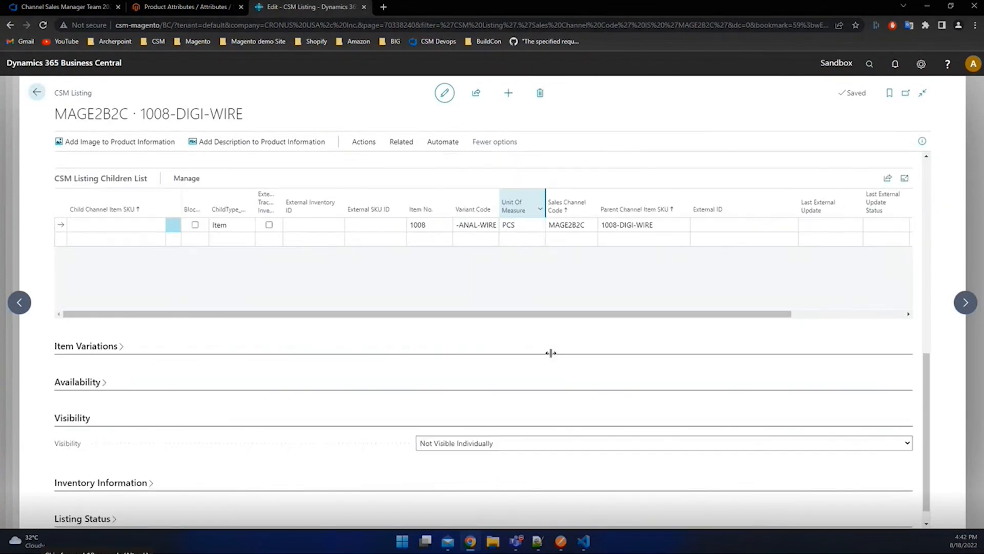
- Return to the configurable 1008-PCS listing and open its channel integration commands
{"action": "scroll", "coordinate": [551, 352], "scroll_direction": "up", "scroll_amount": 3}
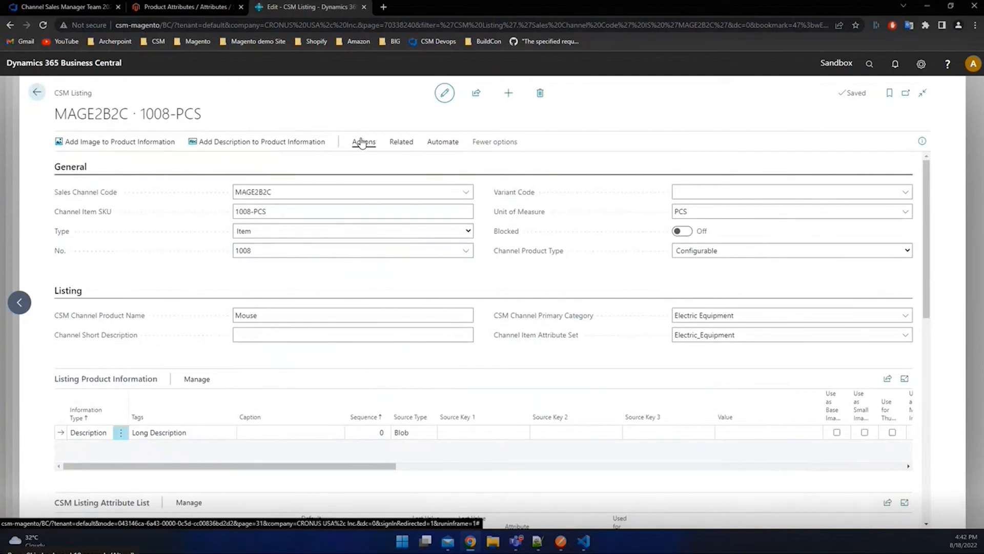
{"action": "left_click", "coordinate": [363, 142]}
{"action": "left_click", "coordinate": [103, 169]}
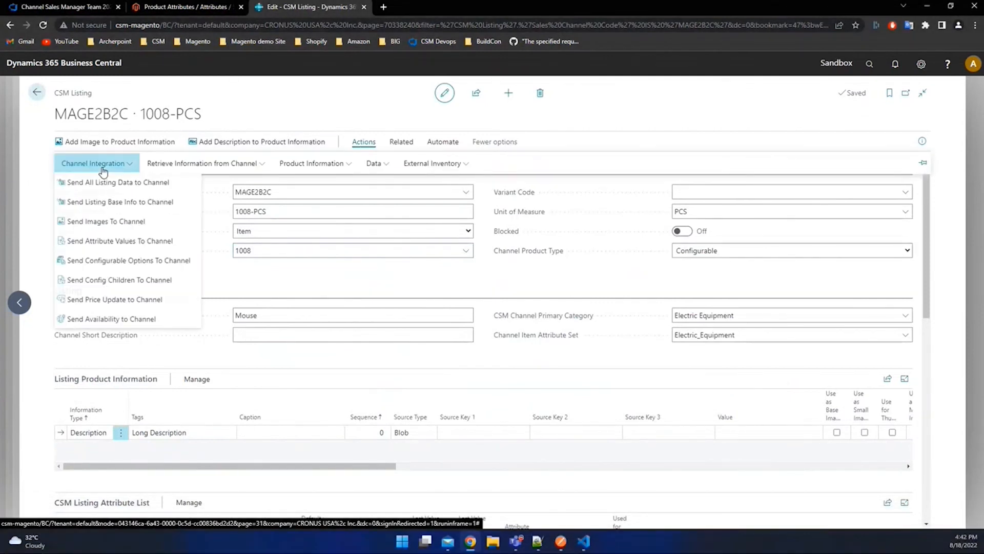